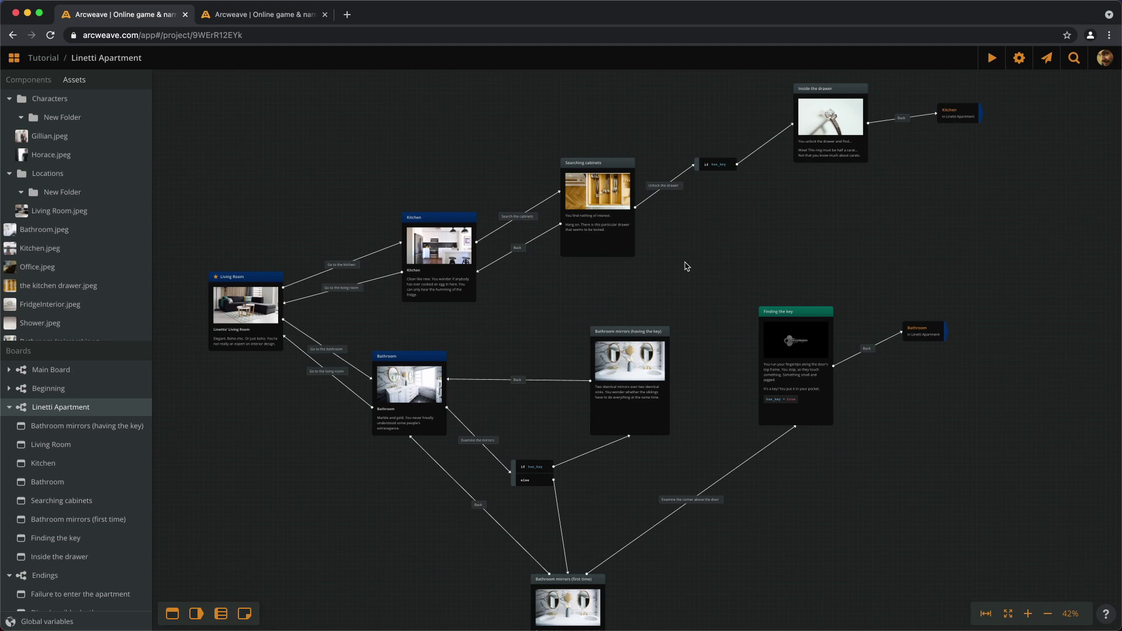
Create a new element below Inside the drawer and title it 'Brutally nothing'
scroll(685, 264, up, 10)
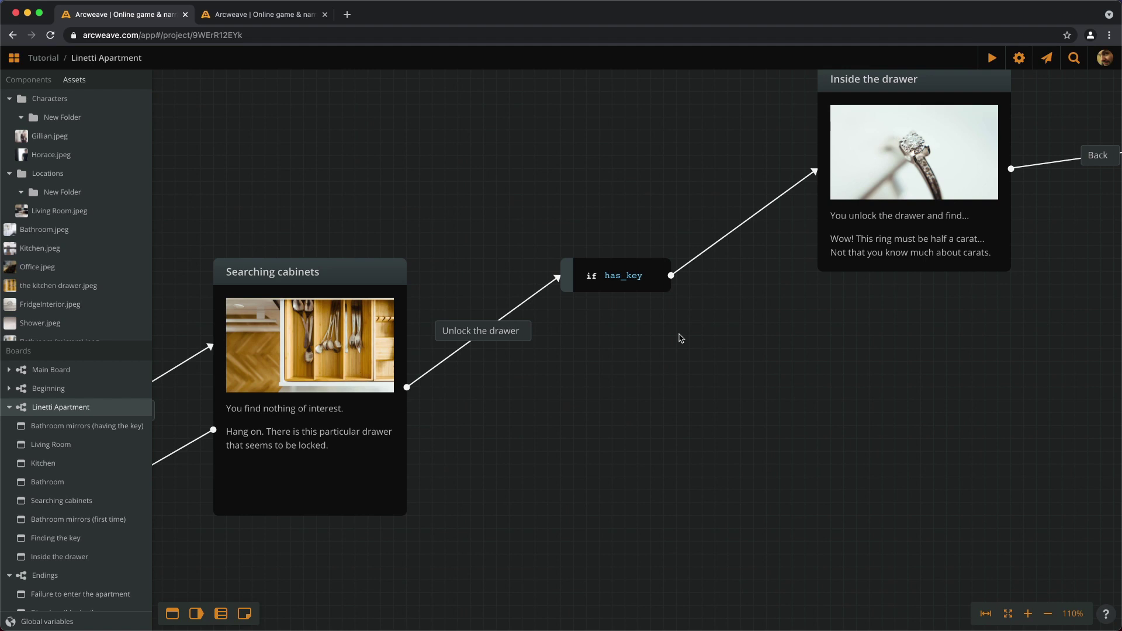
drag(716, 360, 574, 350)
double_click(769, 415)
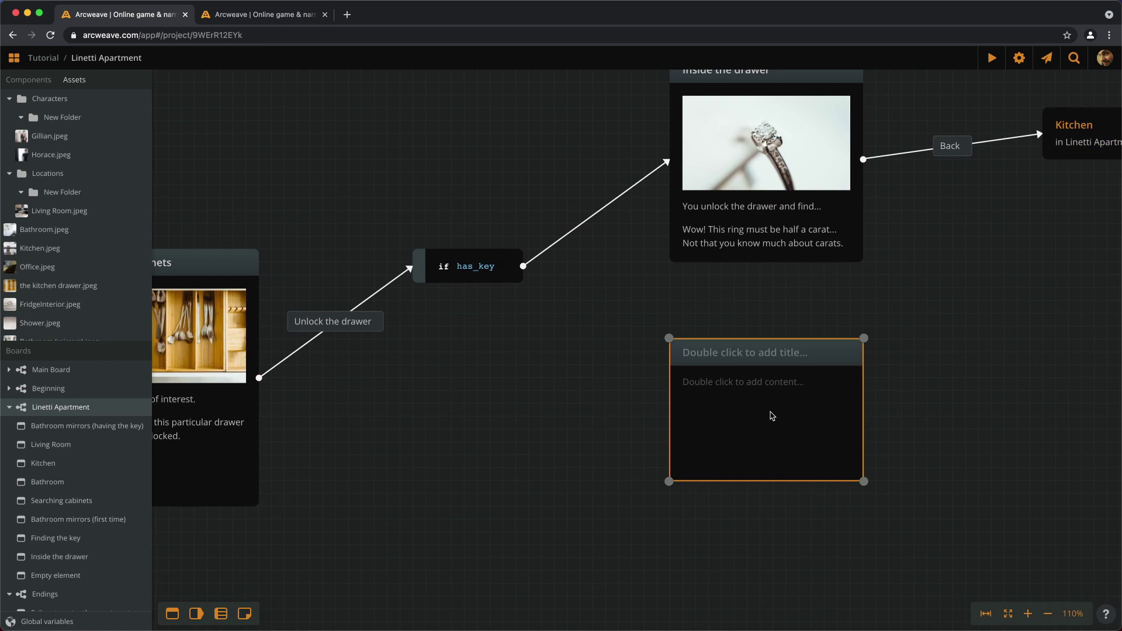
double_click(765, 357)
scroll(833, 337, up, 5)
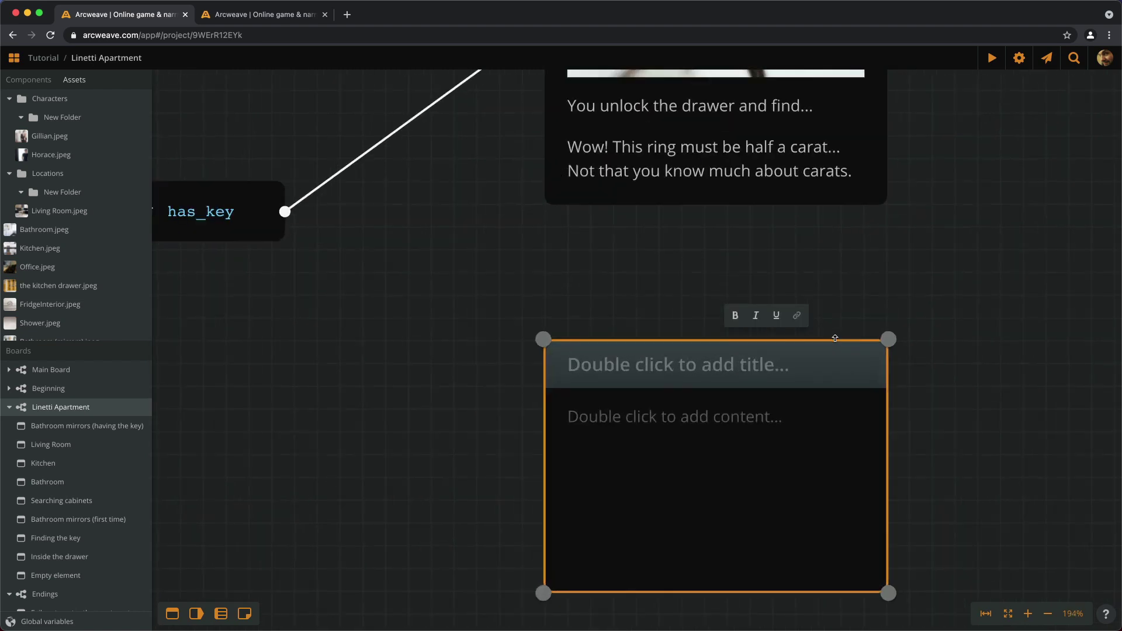
text(Brutally nothing)
key(Return)
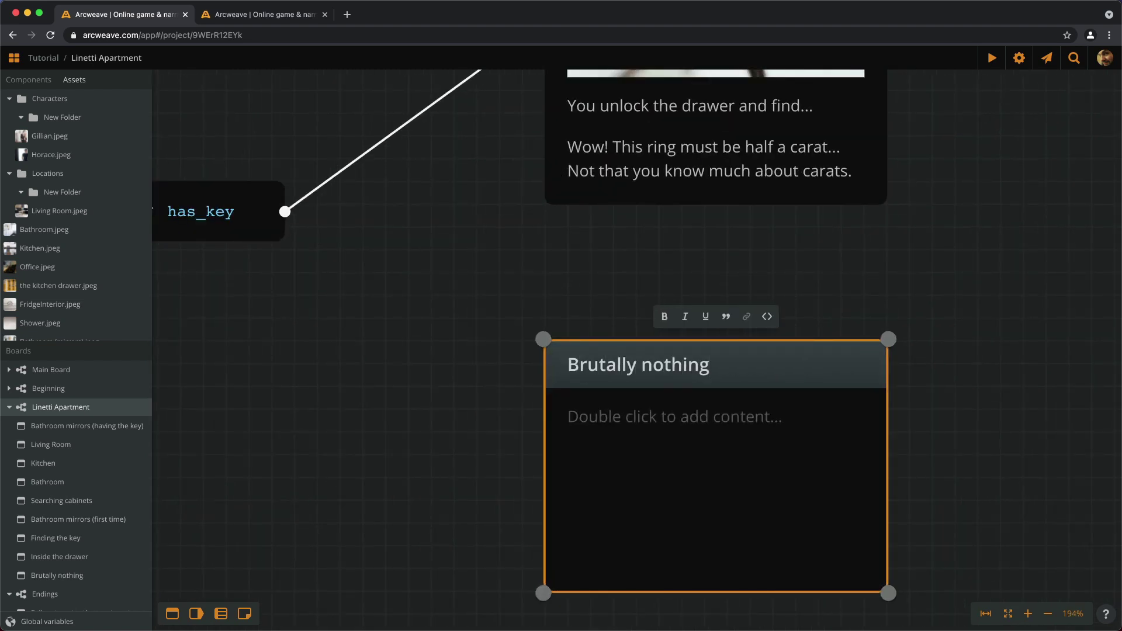
Write its content: banging on the drawer with fists and fingernails, then 'Nothing. It's a tough one.'
text(You bang on the drawer with your fists and scratch it with your fingernails.)
key(Return)
text(No)
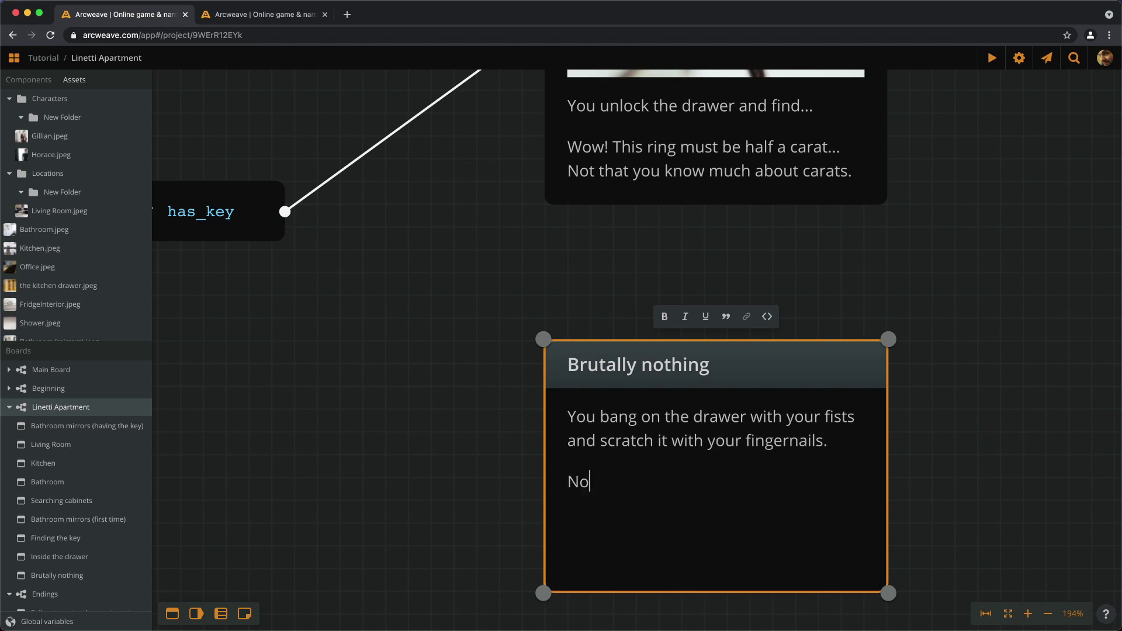
text(thing. It's a tough one.)
key(Escape)
scroll(889, 378, down, 3)
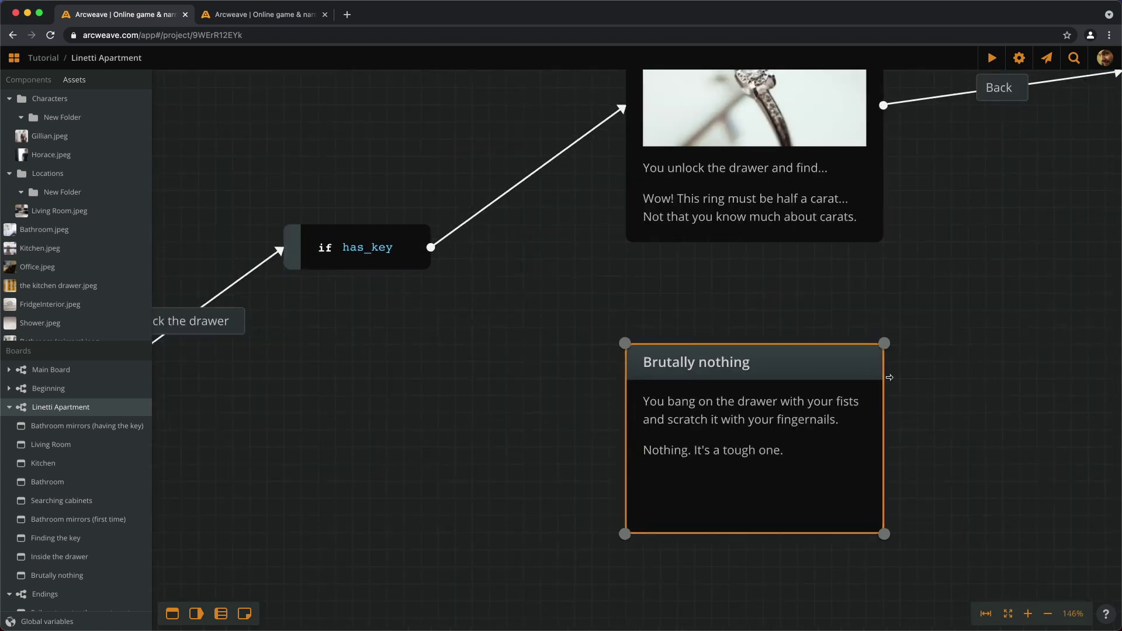
scroll(889, 378, down, 4)
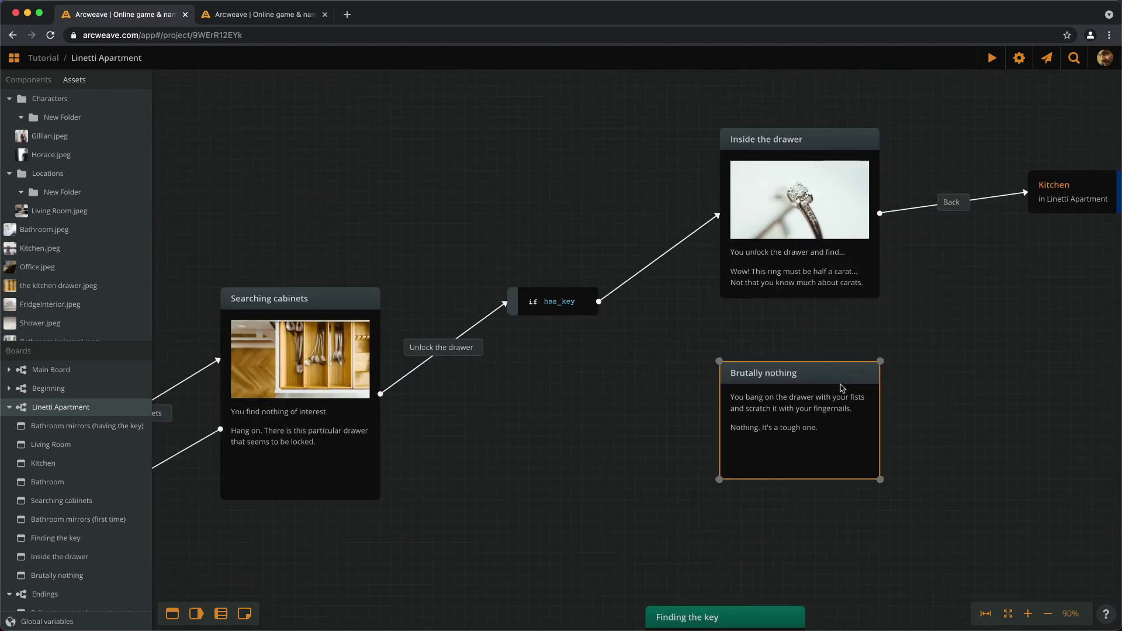
scroll(830, 377, down, 2)
Add an else branch on has_key leading to Brutally nothing, labelled 'Use brute force'
drag(942, 463, 840, 456)
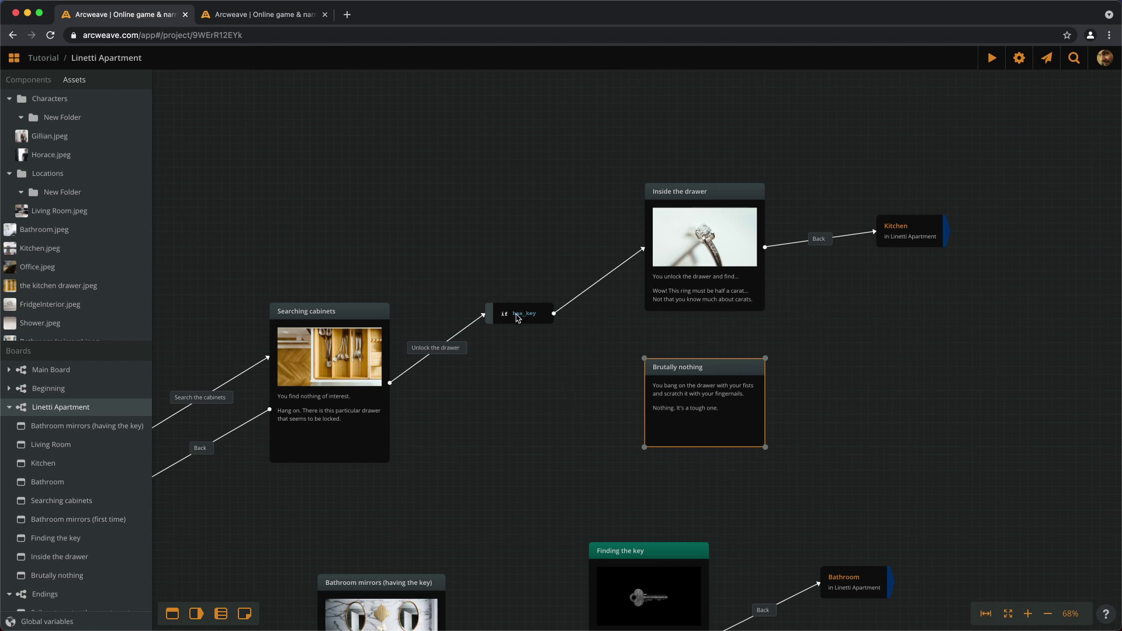
scroll(512, 308, up, 2)
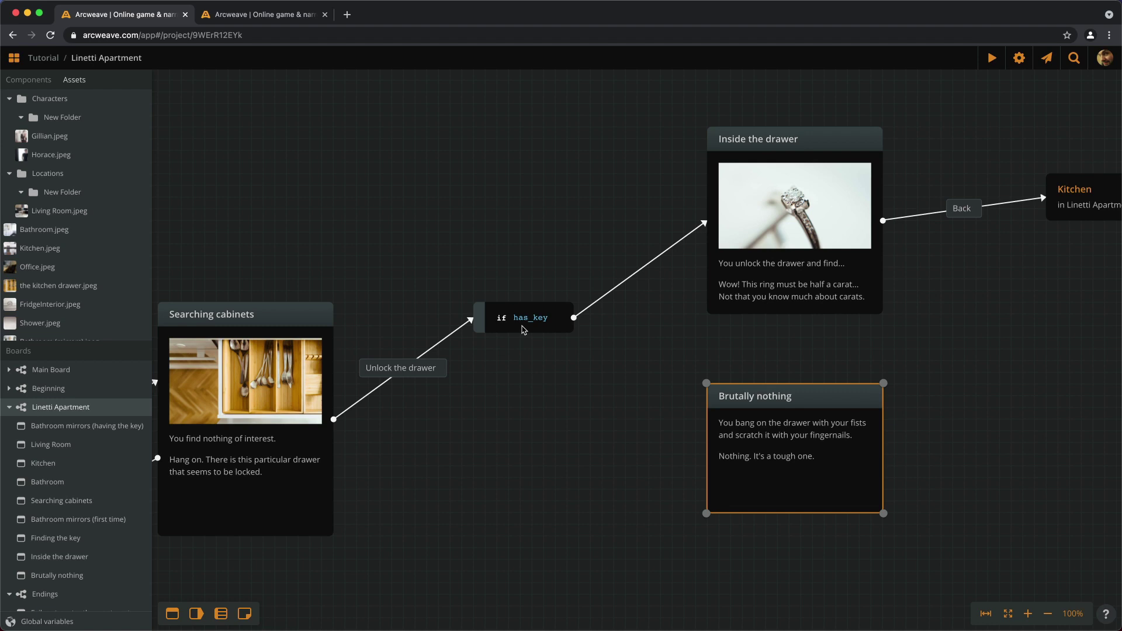
right_click(524, 330)
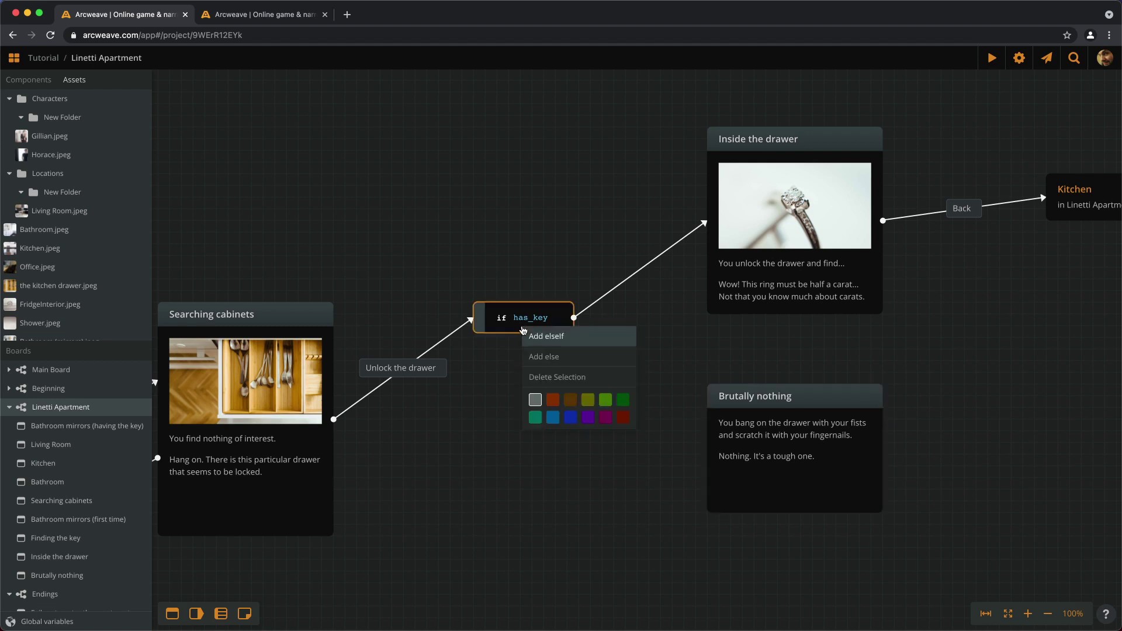
click(543, 357)
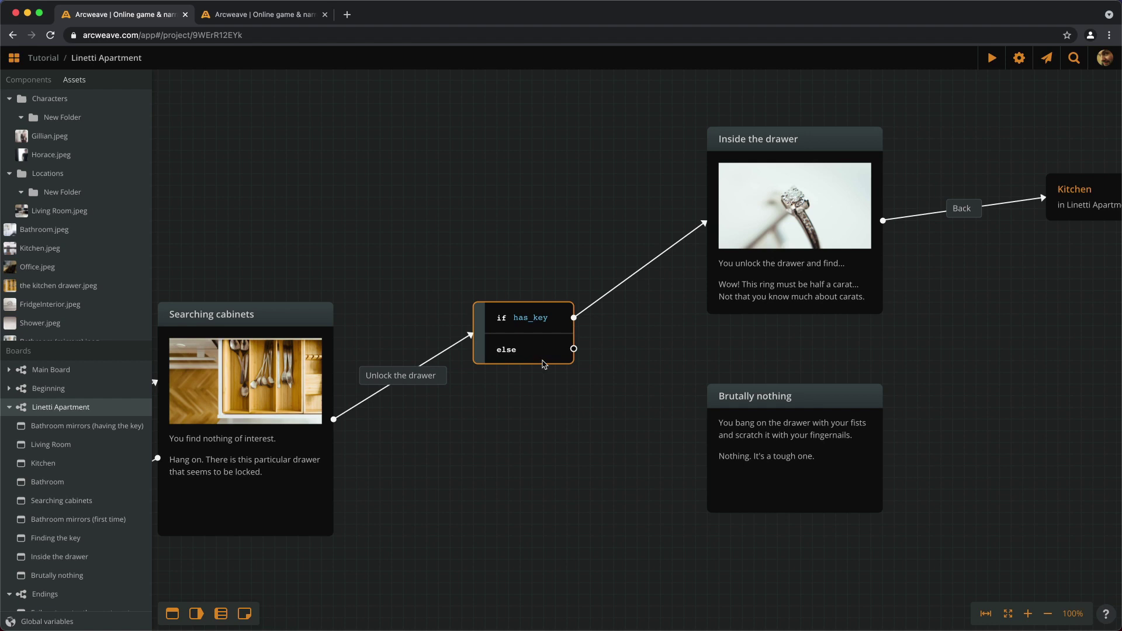
drag(573, 350, 762, 462)
scroll(679, 433, up, 2)
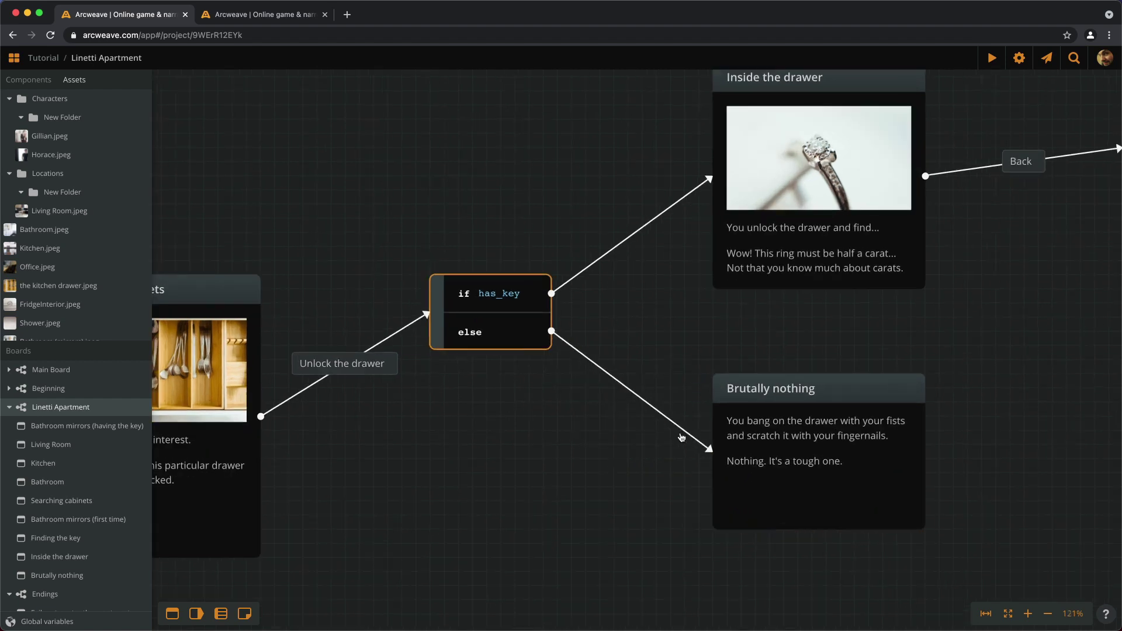
click(640, 398)
text(U)
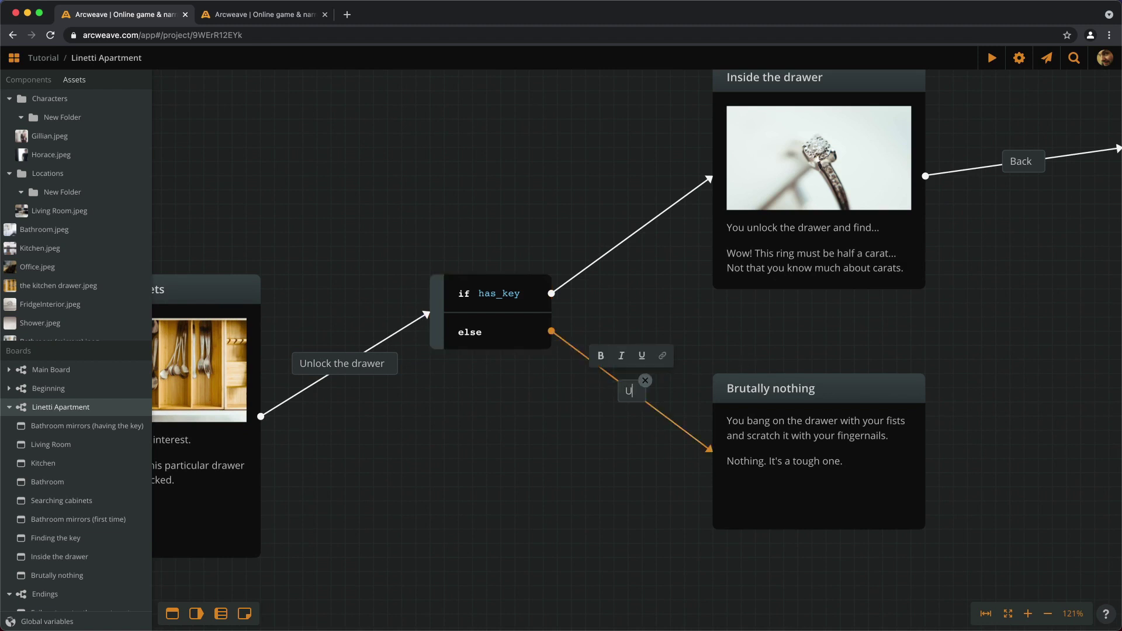
text(se brute force)
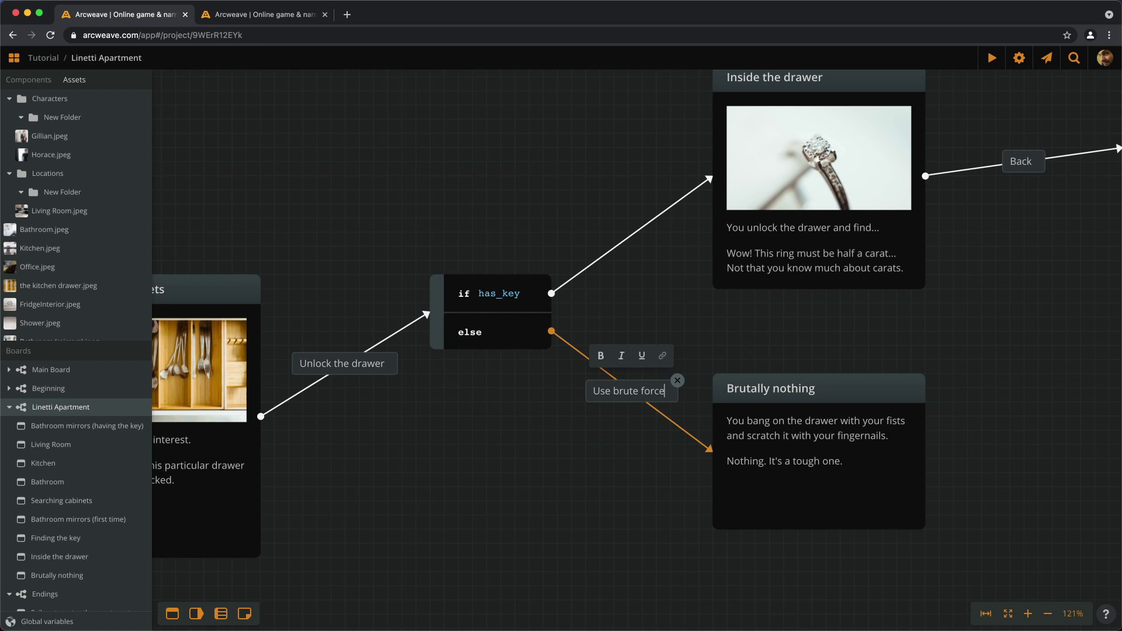
key(Return)
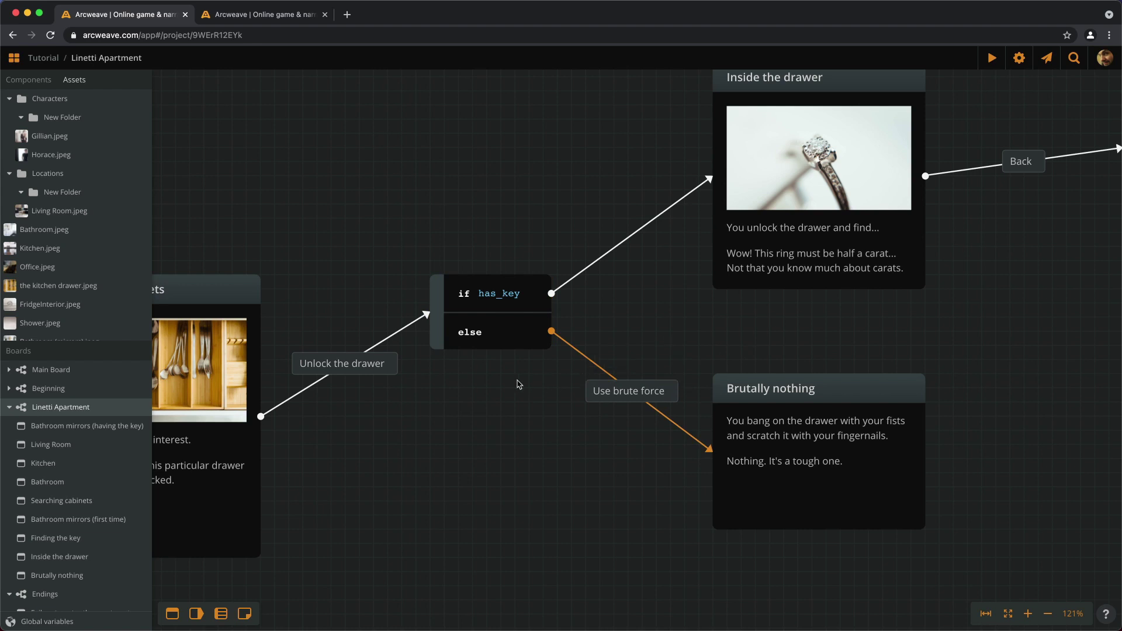
Move the 'Unlock the drawer' label from the cabinets connection onto the has_key connection
click(397, 354)
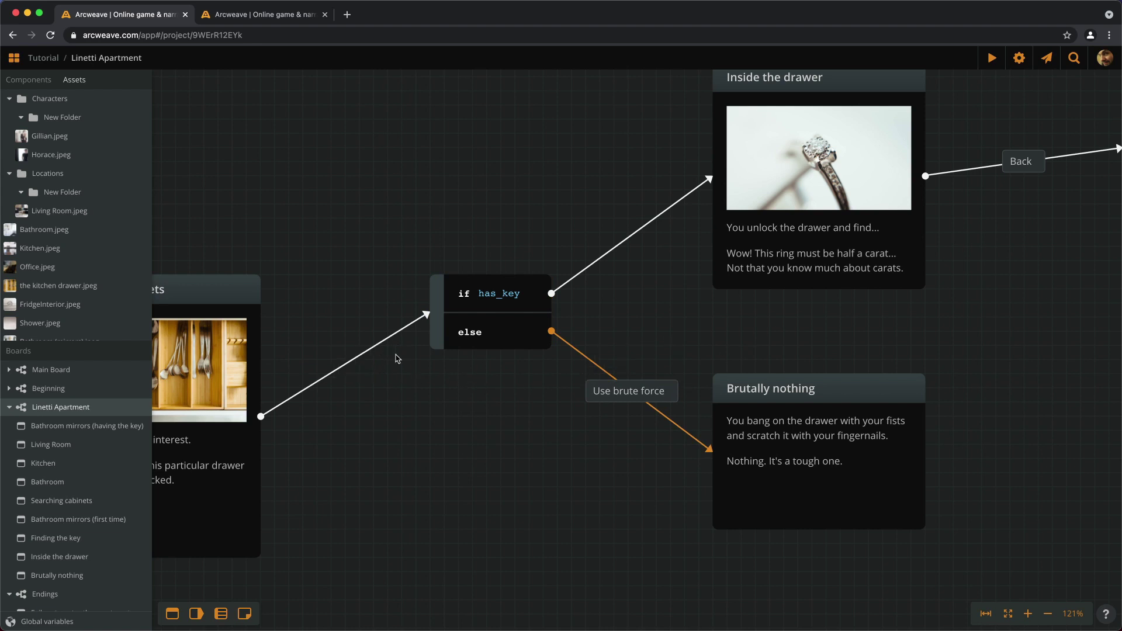
double_click(622, 248)
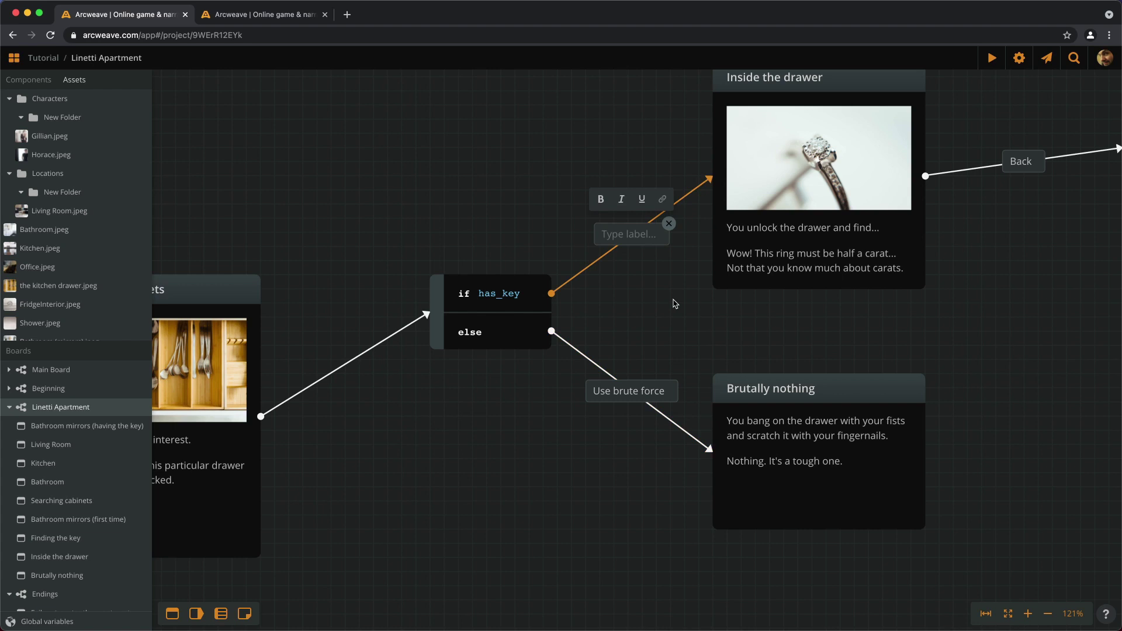
text(Unlco)
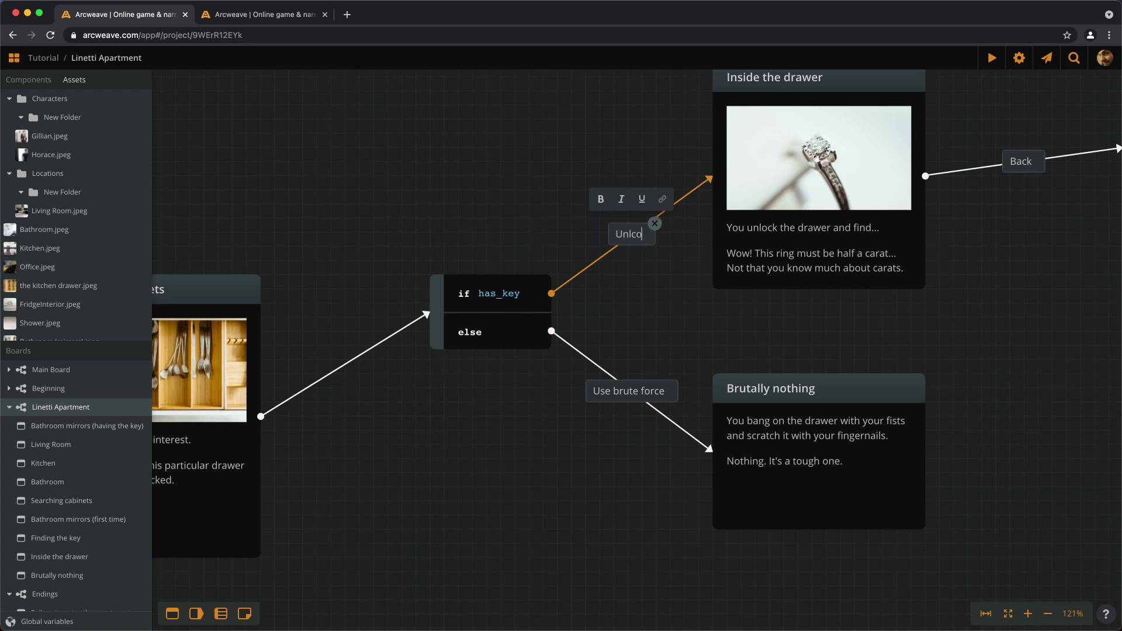
key(BackSpace)
key(BackSpace)
text(ock the drawer)
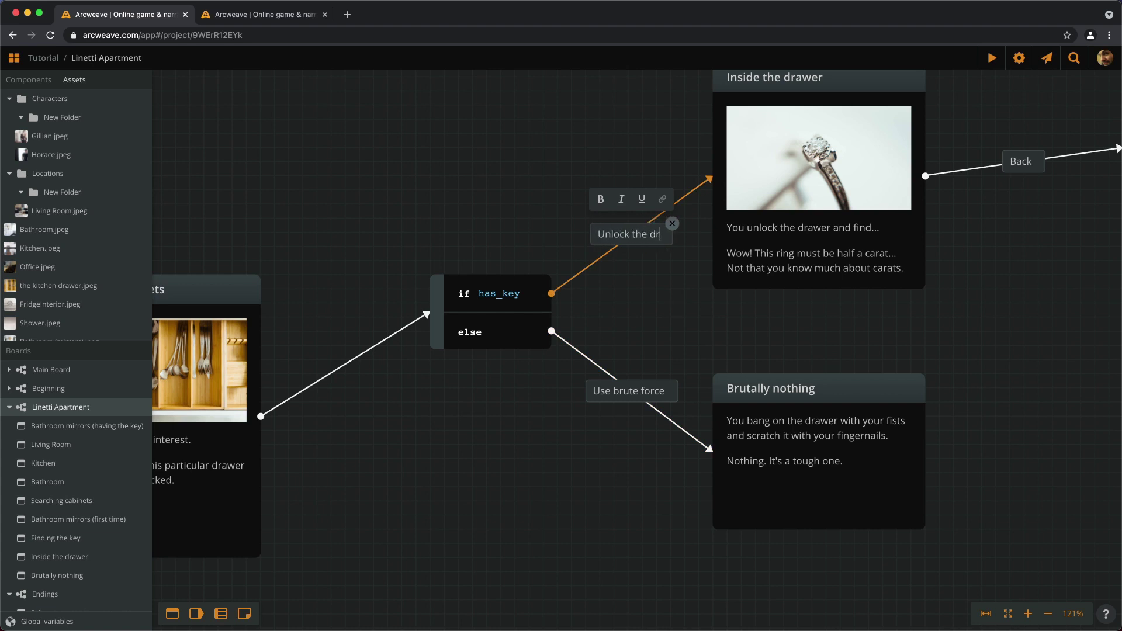
key(Return)
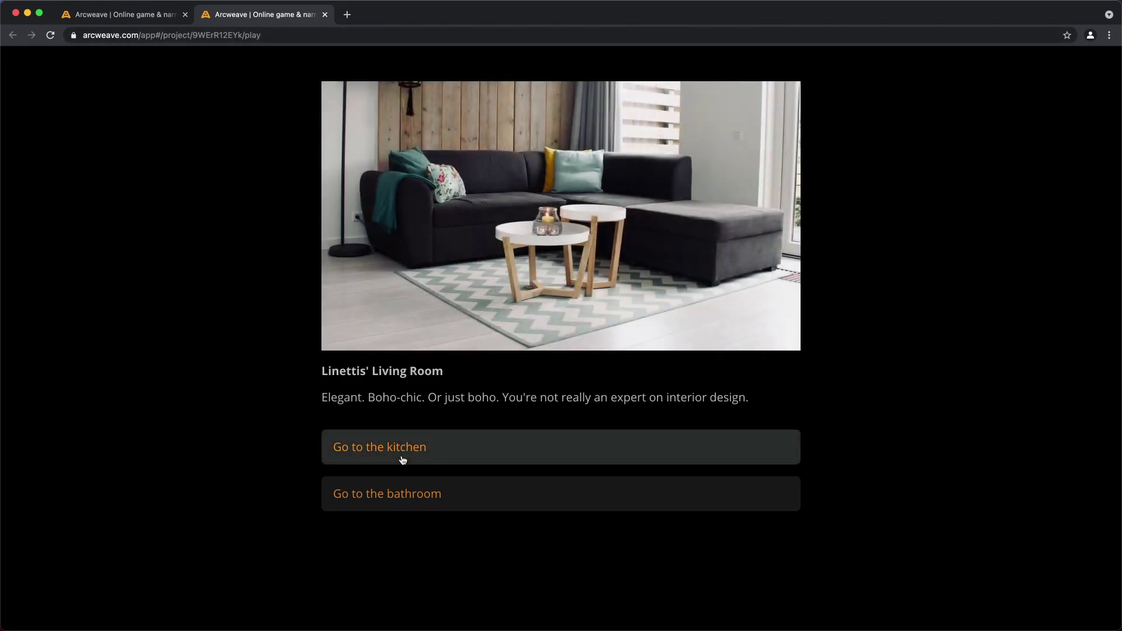
Playtest going to the kitchen, searching the cabinets and trying brute force on the drawer
click(403, 461)
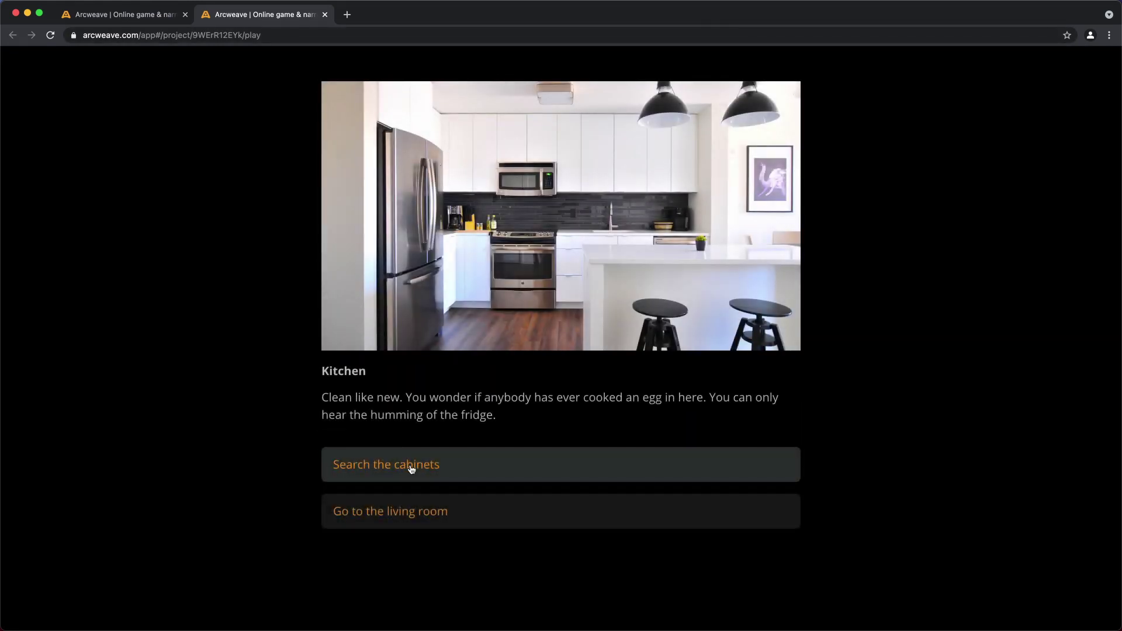
click(412, 469)
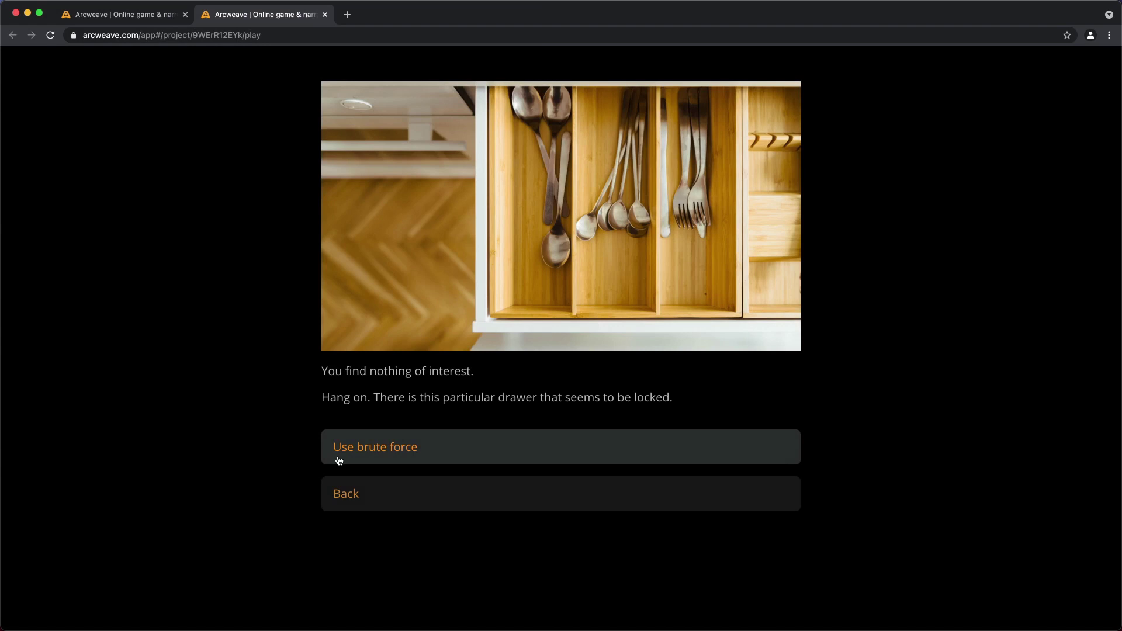
click(425, 459)
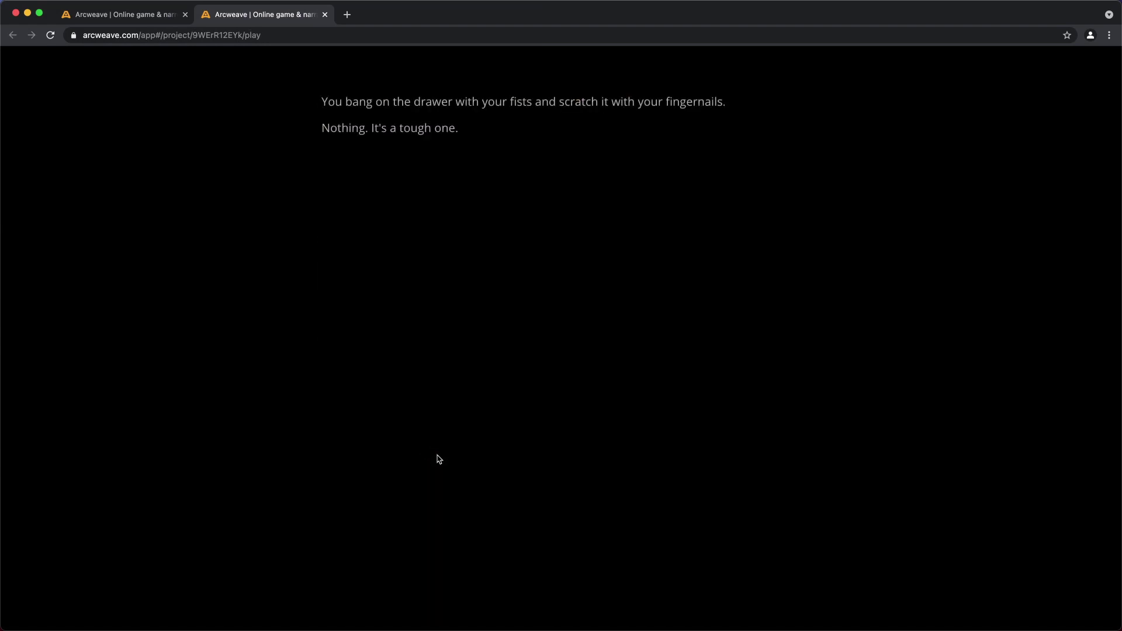
In the editor, connect Brutally nothing to the Kitchen with the label 'Back'
click(156, 21)
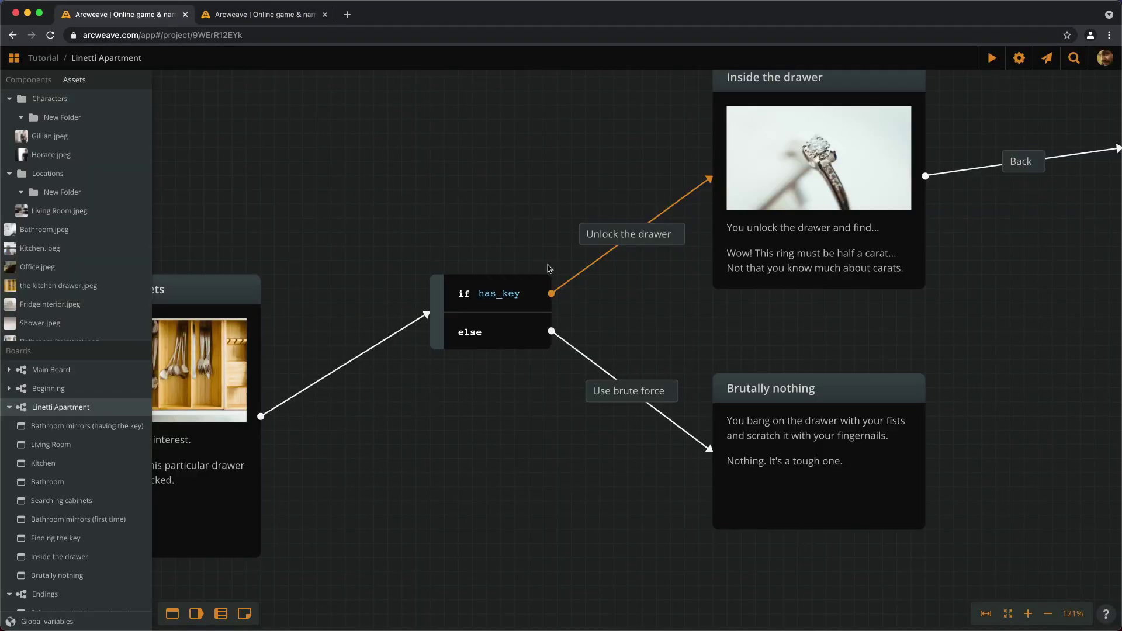
scroll(549, 268, down, 5)
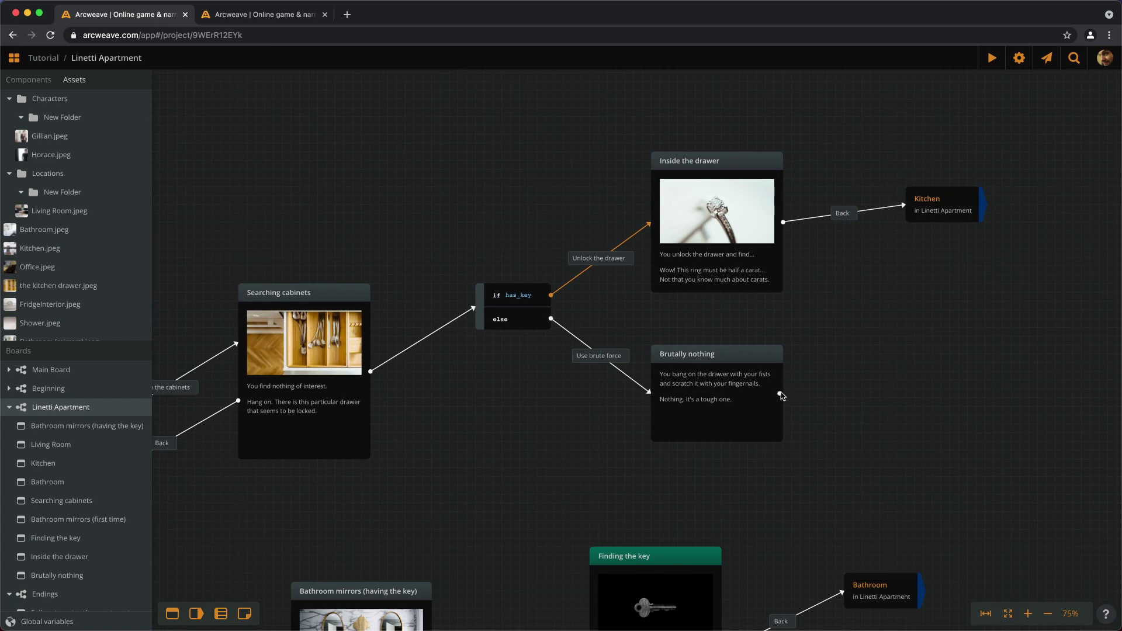
drag(781, 395, 923, 205)
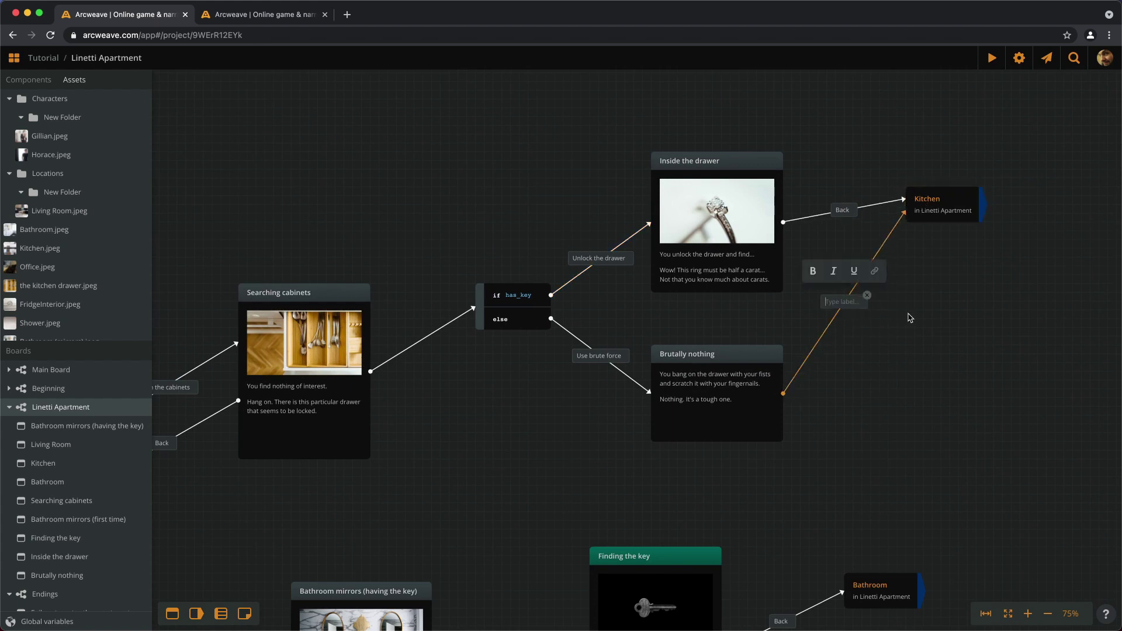
text(Back)
key(Return)
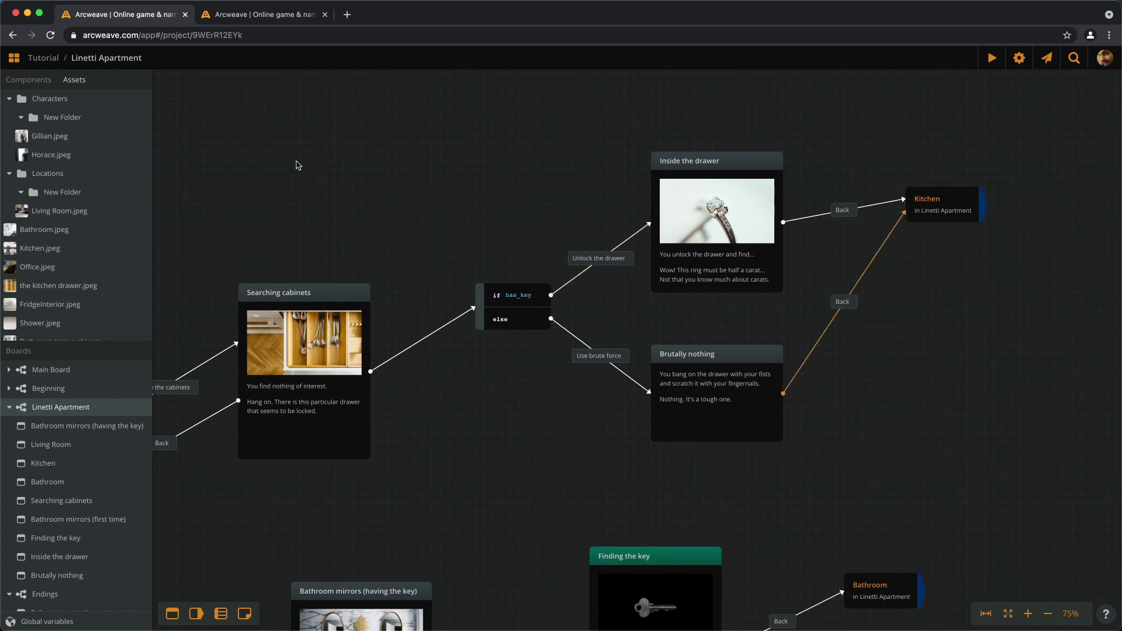
In play mode go Back to the Kitchen, visit the living room and bathroom, then search the cabinets
click(280, 15)
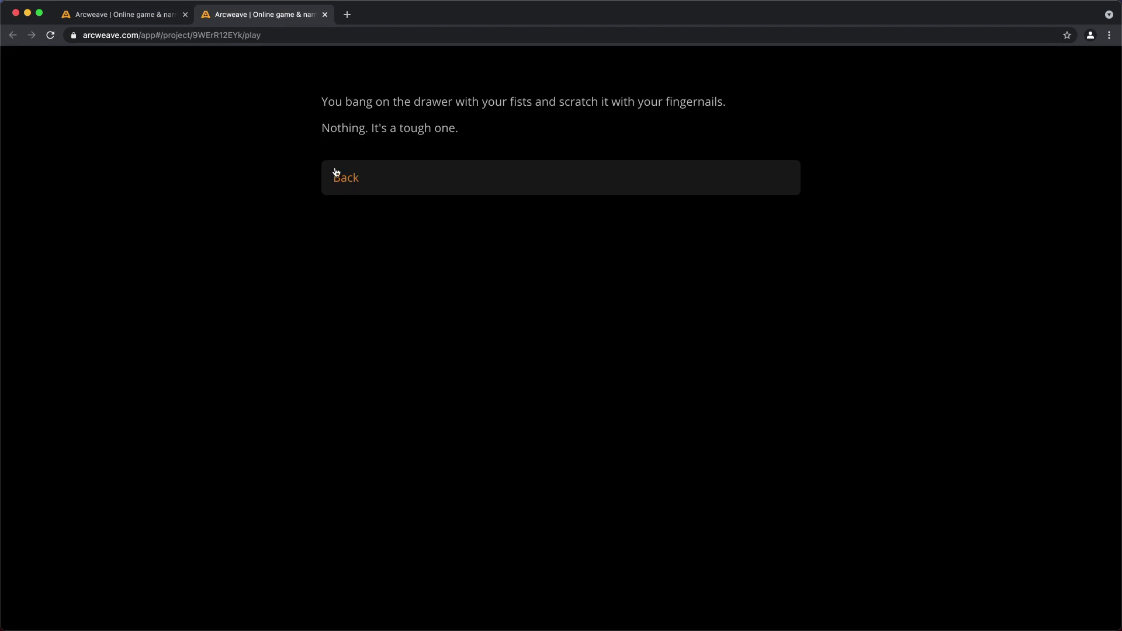
click(371, 190)
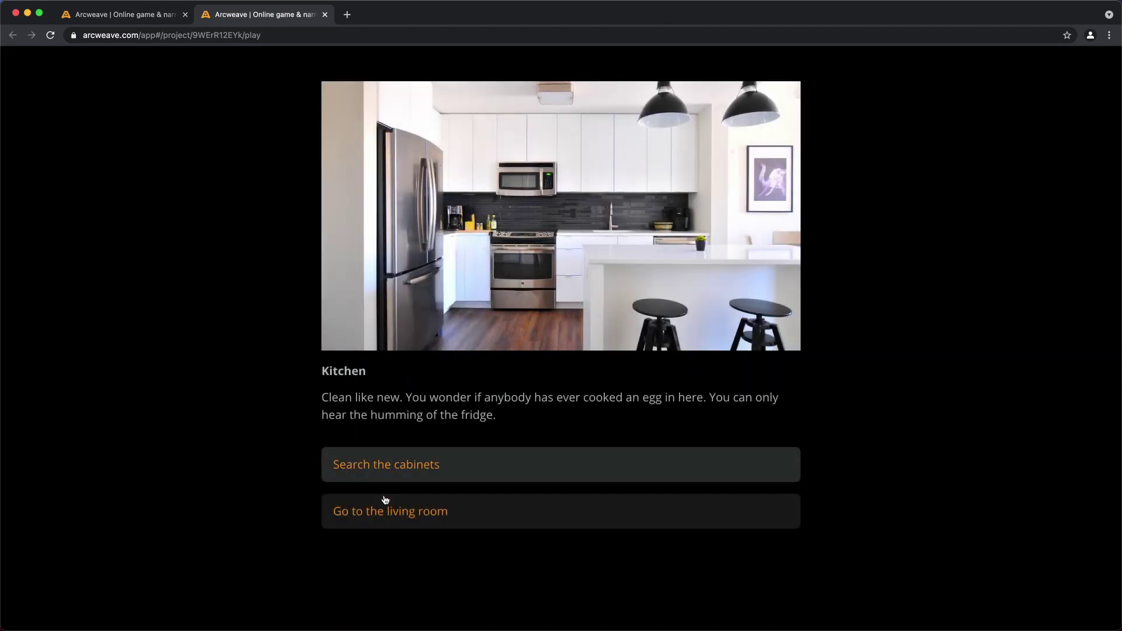
click(395, 509)
click(365, 493)
click(394, 471)
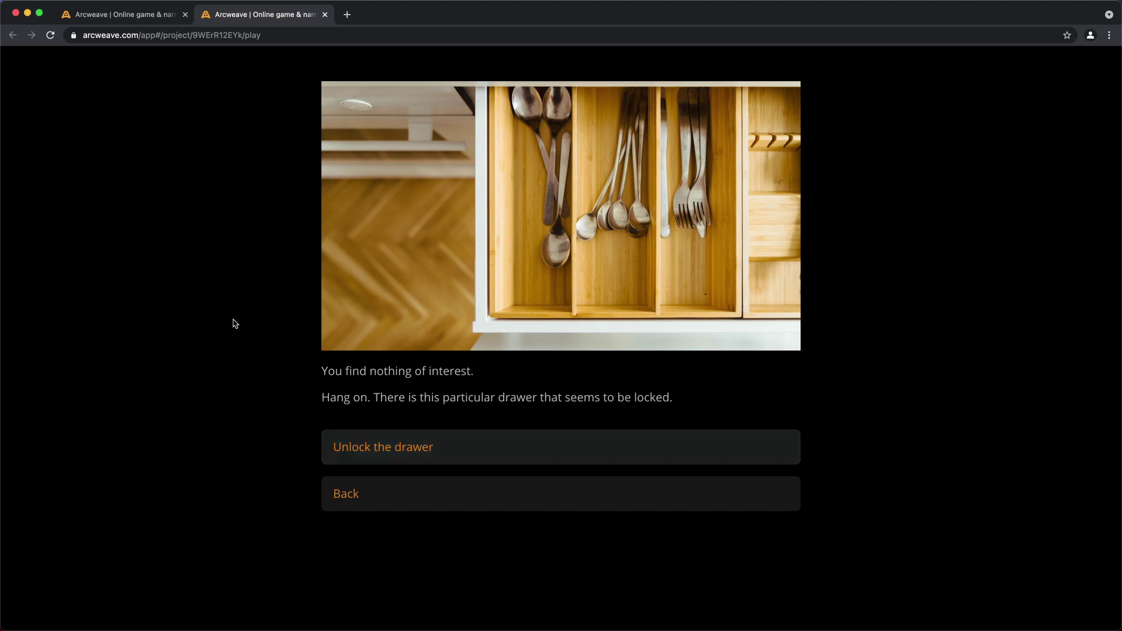
Make Use brute force start from Searching cabinets and remove the branch's else case
click(121, 16)
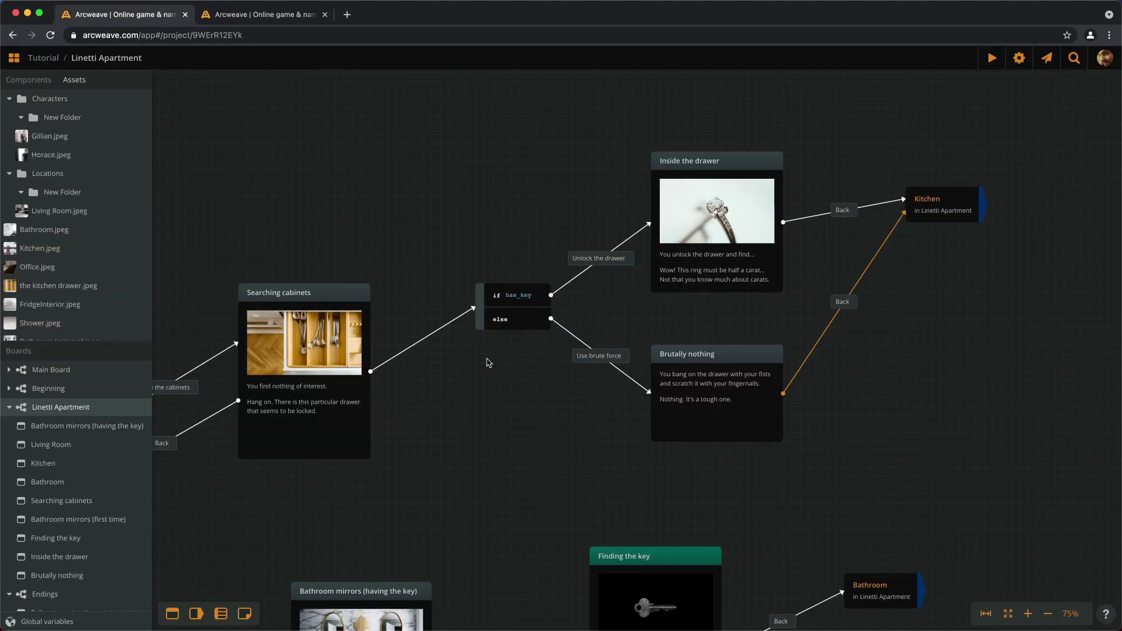
scroll(528, 370, up, 3)
scroll(557, 295, up, 3)
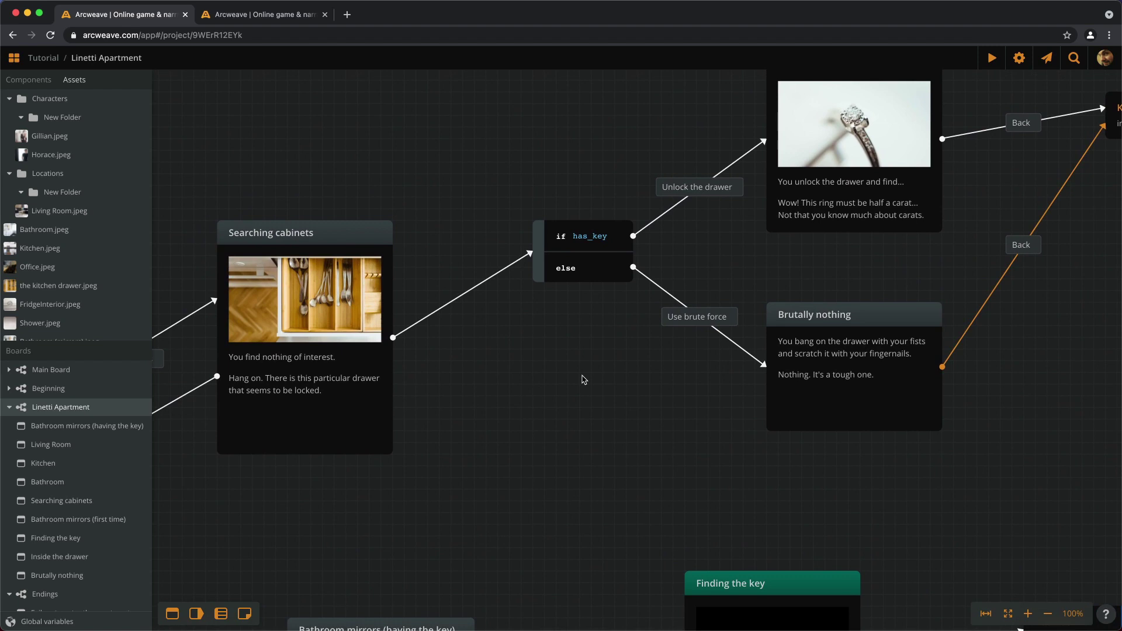
drag(634, 269, 375, 400)
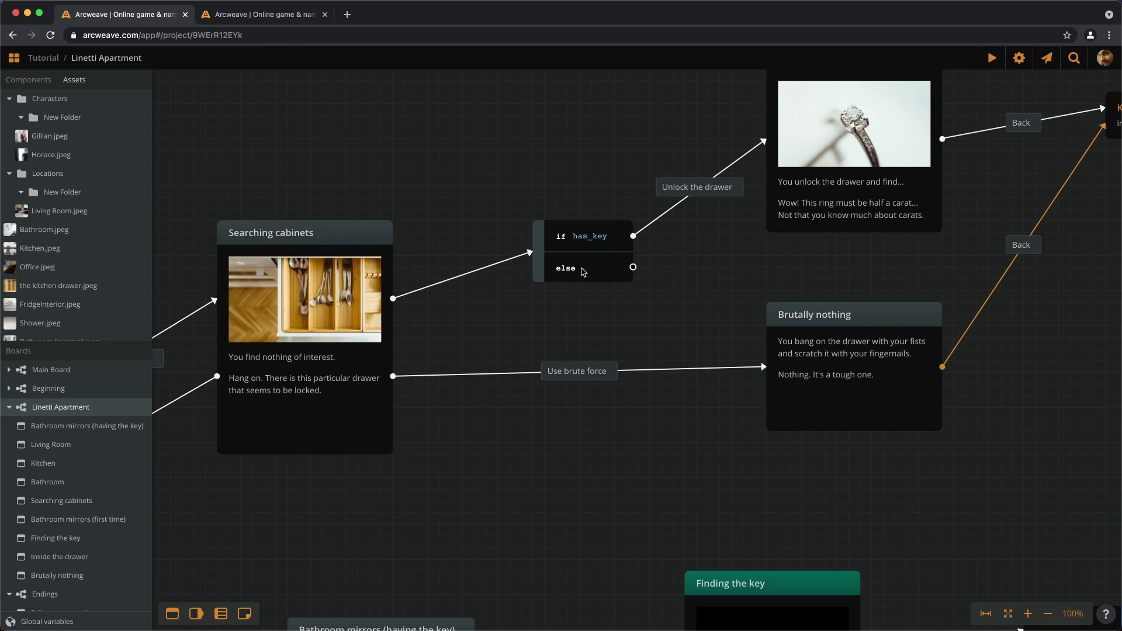
right_click(597, 282)
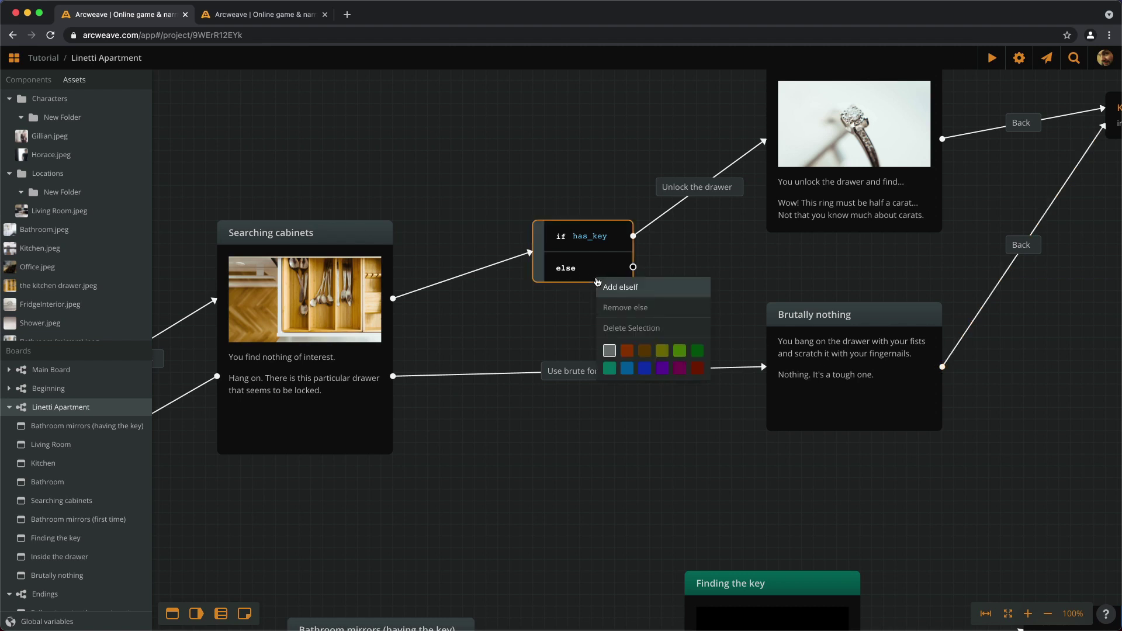
click(623, 308)
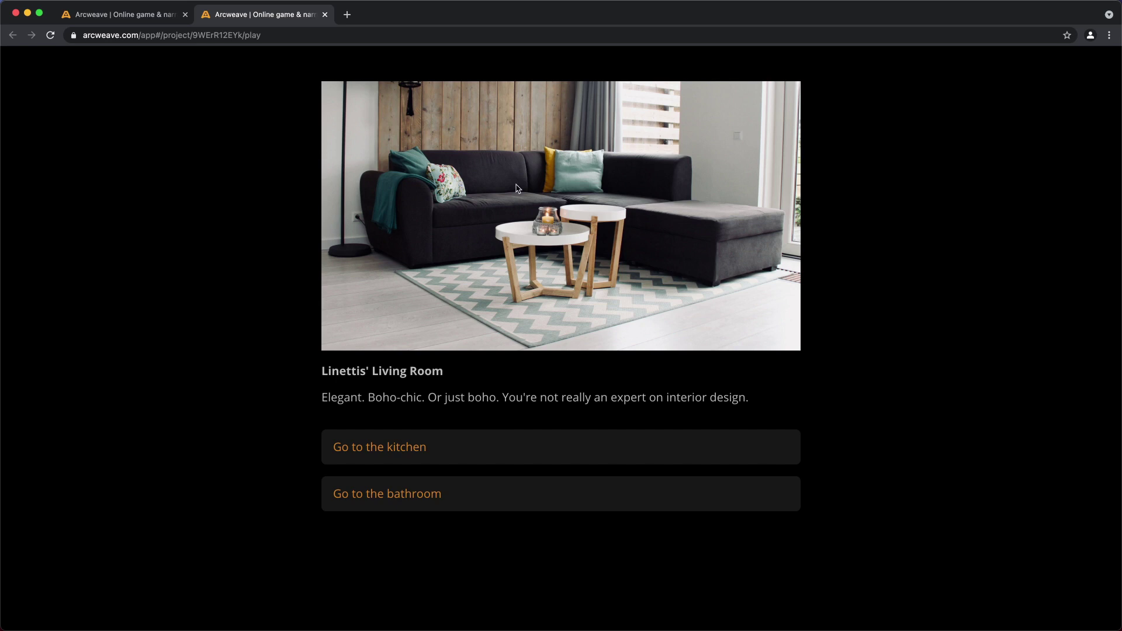
Play to the kitchen cabinets and try Use brute force on the drawer
click(402, 455)
click(402, 463)
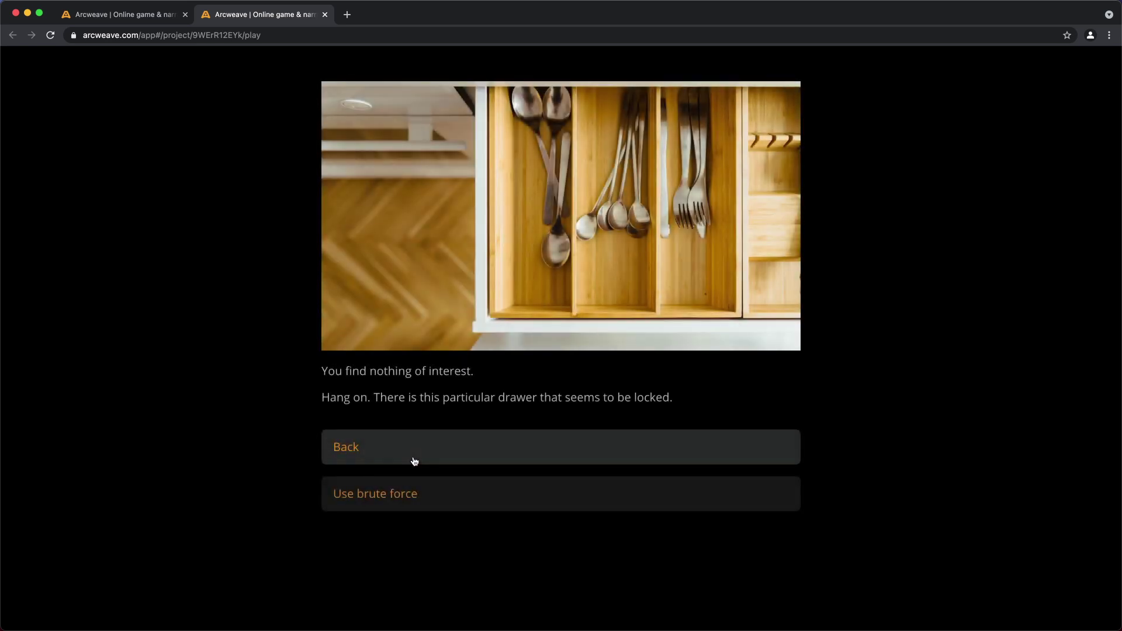
click(439, 503)
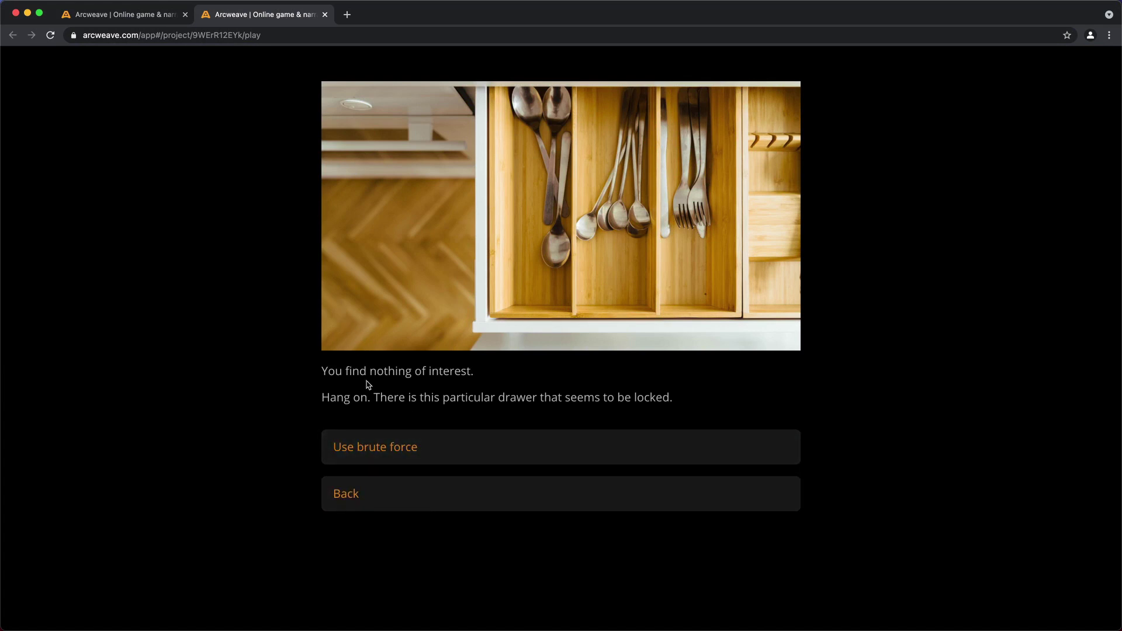
click(377, 449)
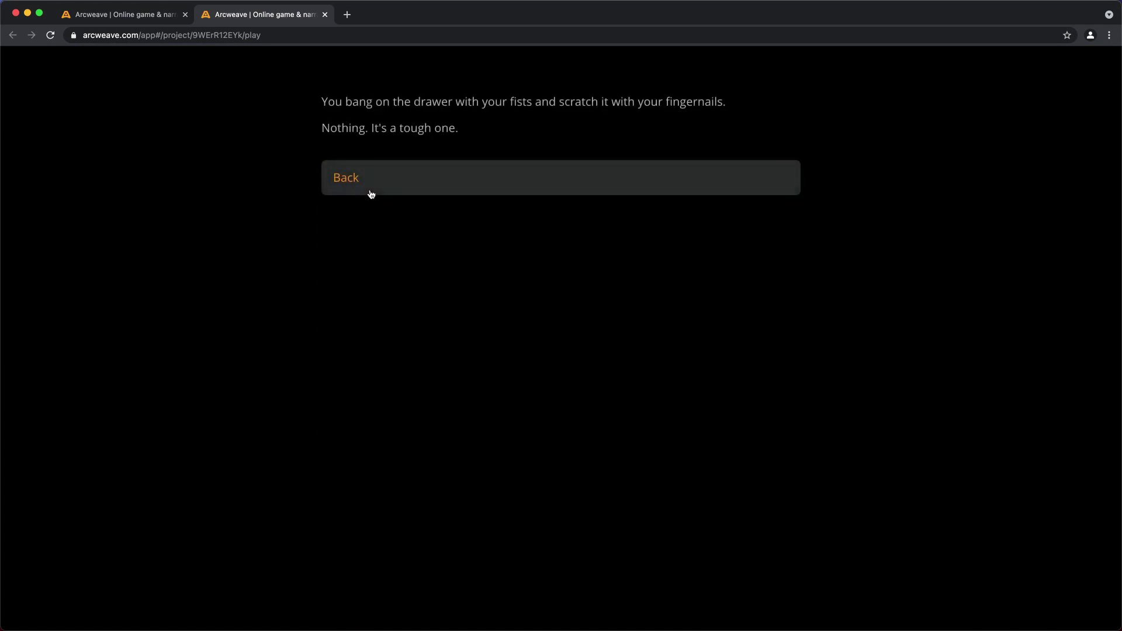
Go back through the living room to the bathroom, return to the kitchen and search the cabinets again
click(372, 194)
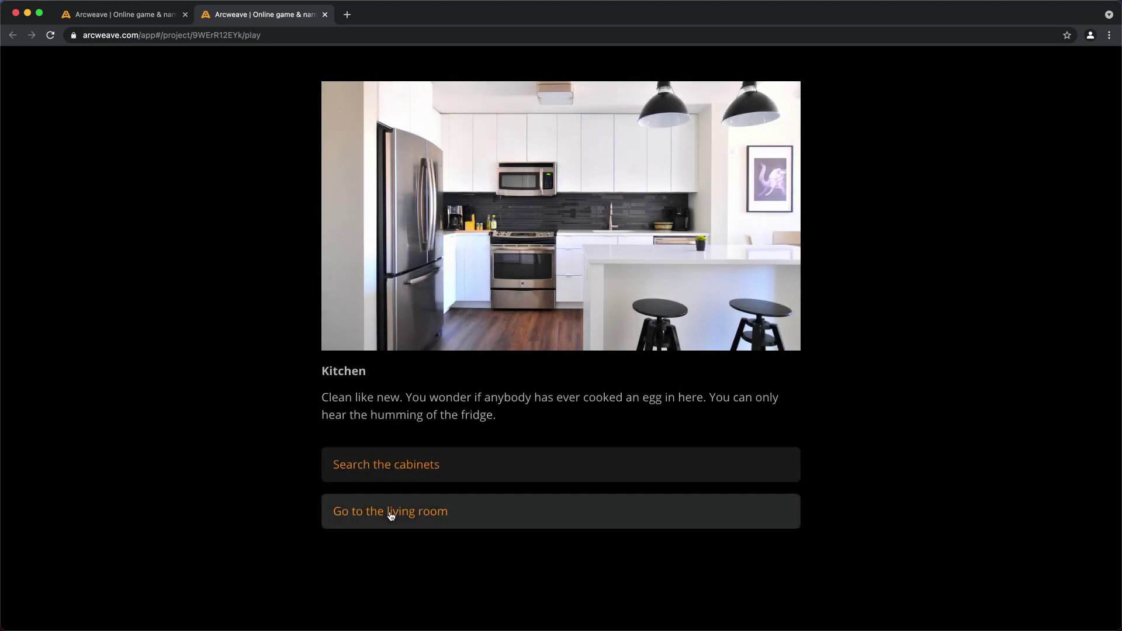
click(389, 516)
click(395, 494)
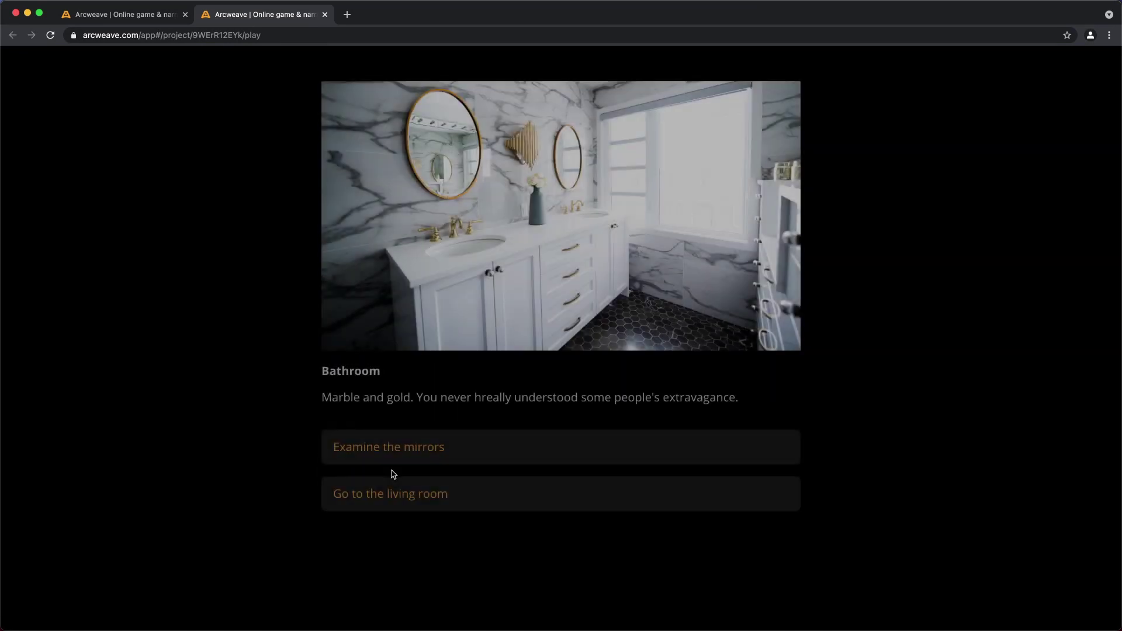
click(393, 495)
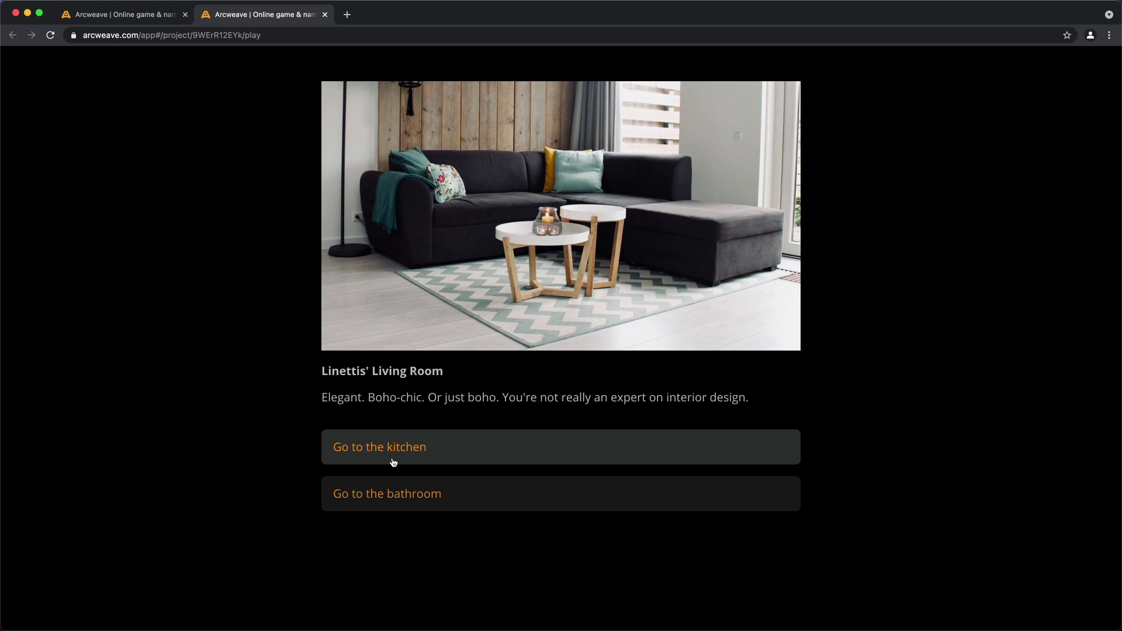
click(402, 460)
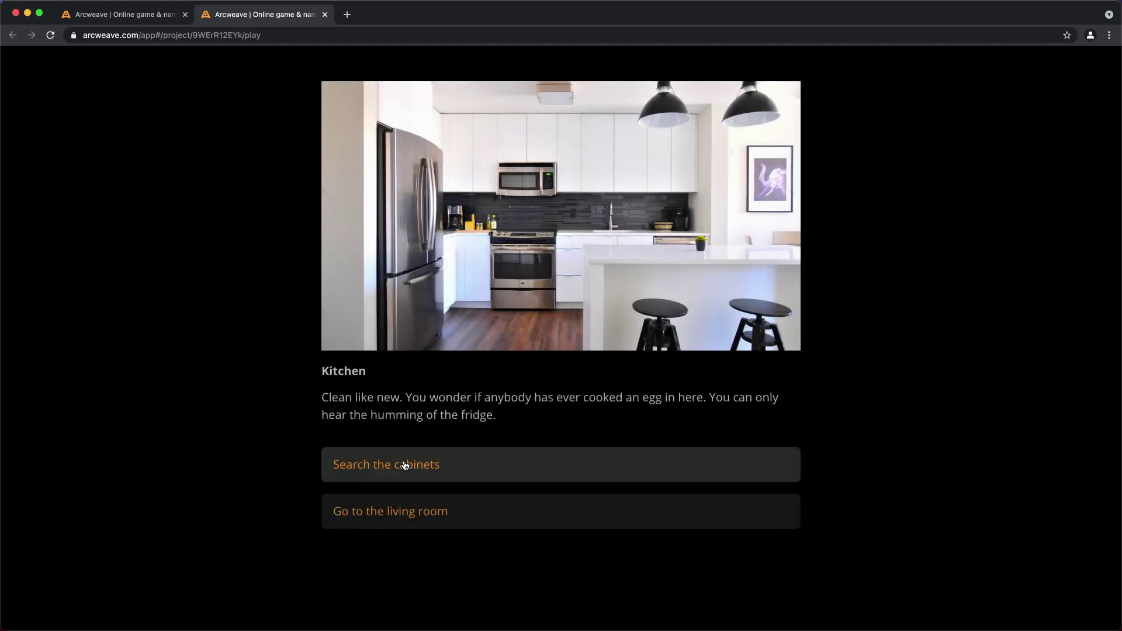
click(405, 468)
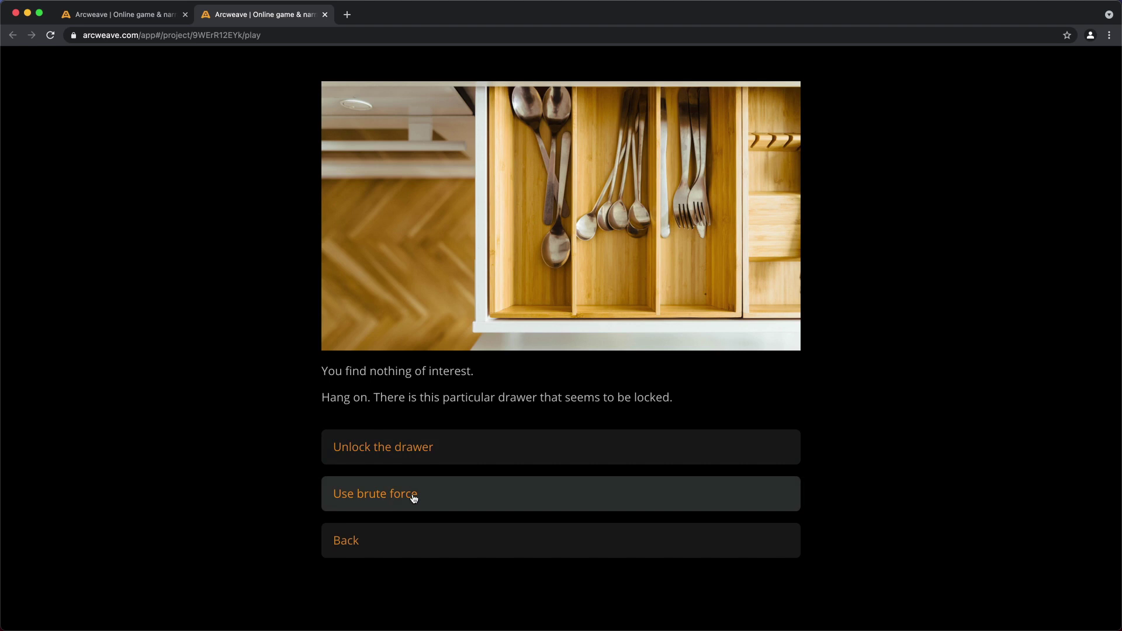
click(129, 18)
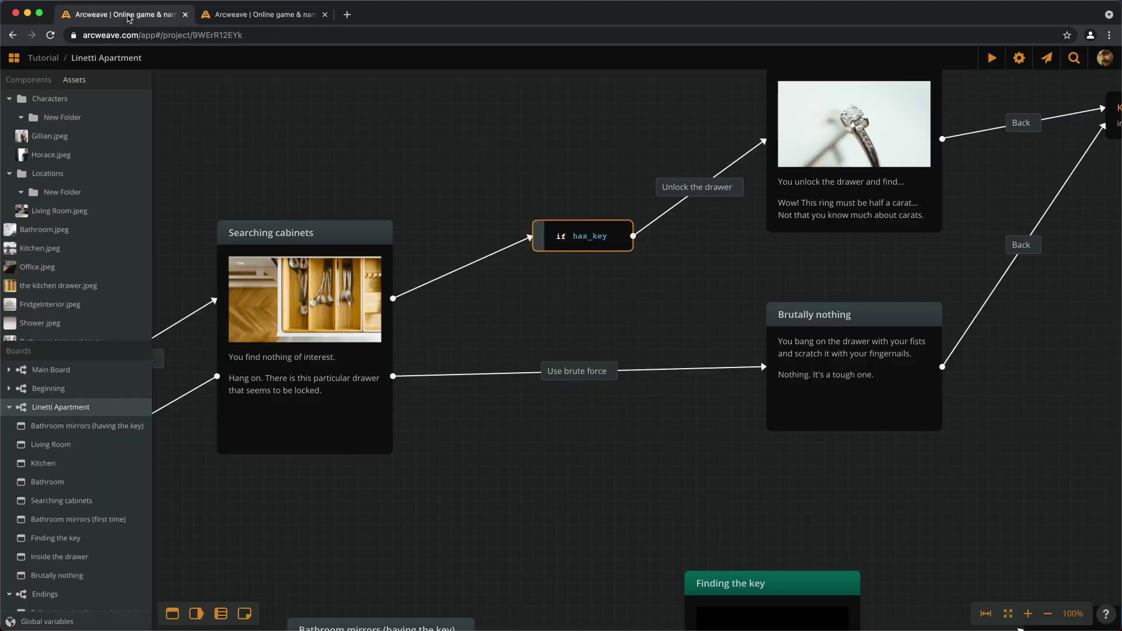
drag(498, 145, 199, 218)
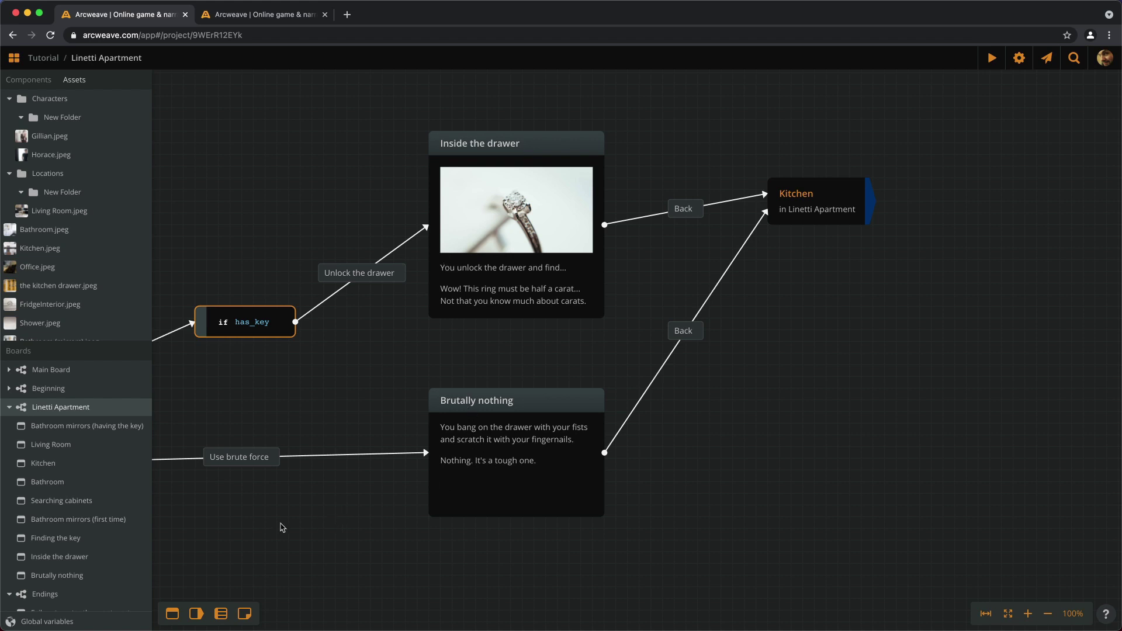
Create a global variable ring_state of type integer with initial value 0
click(75, 621)
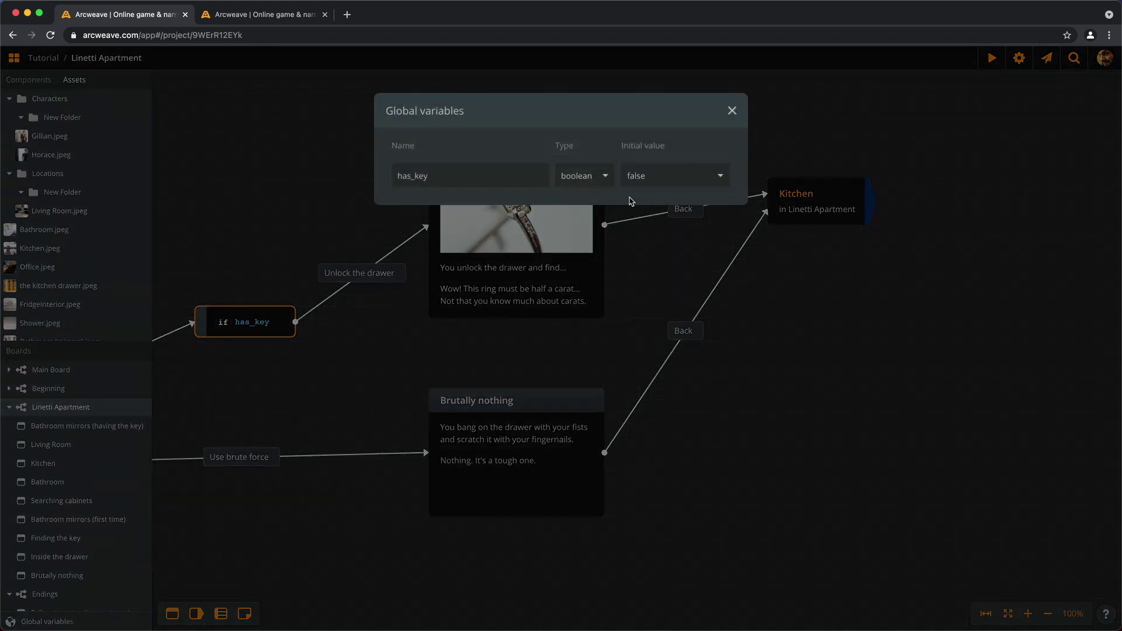
click(738, 178)
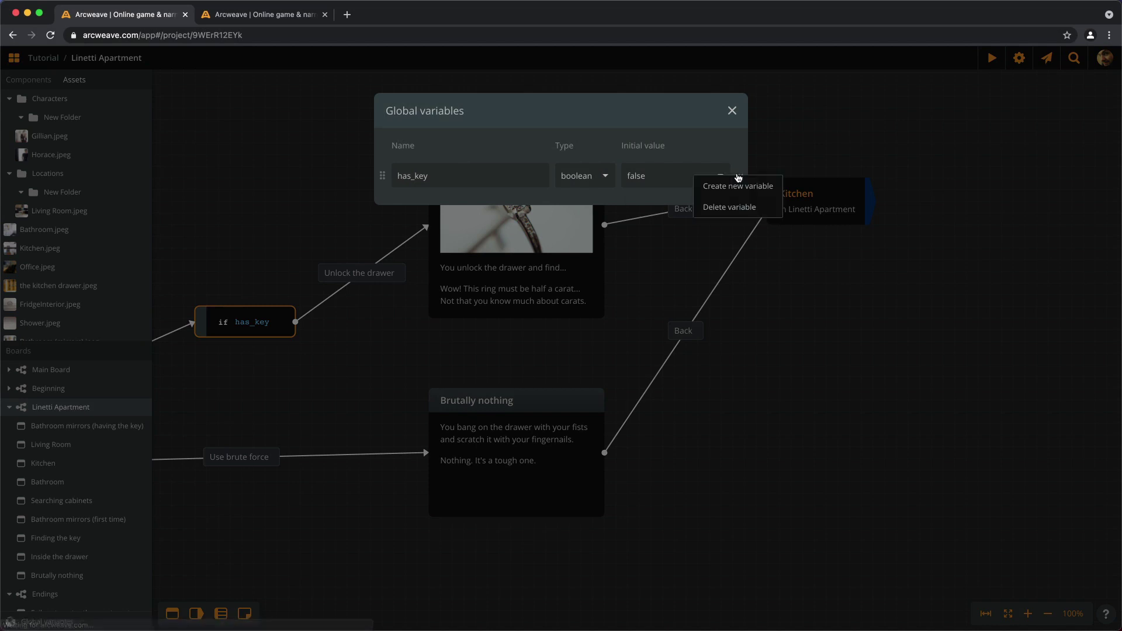
click(739, 186)
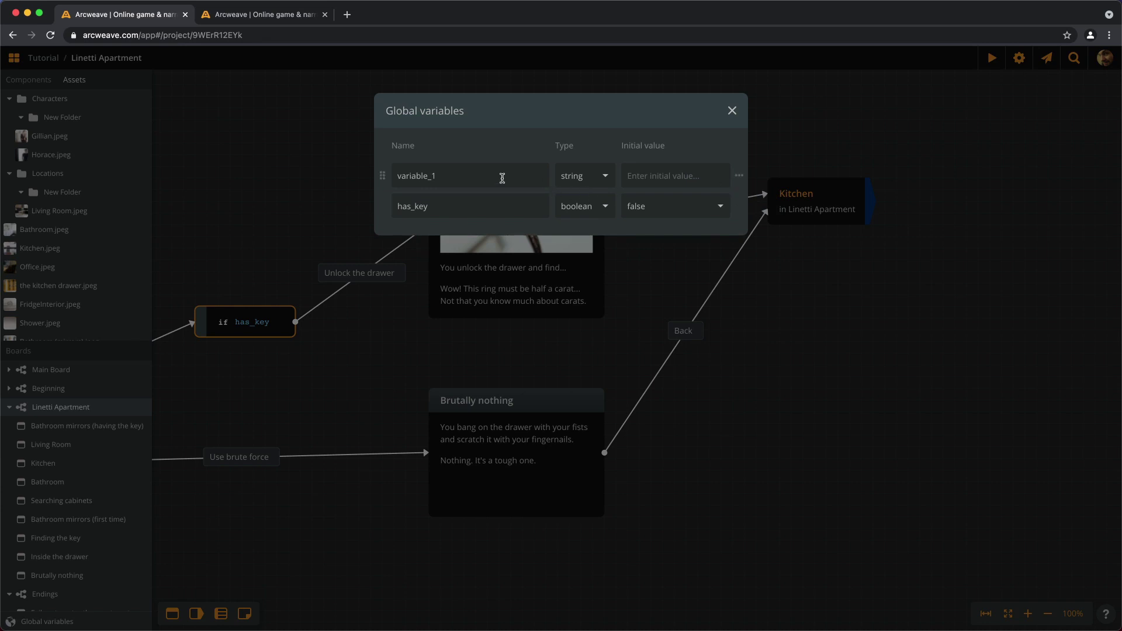
double_click(484, 176)
text(ring_state)
key(Tab)
key(space)
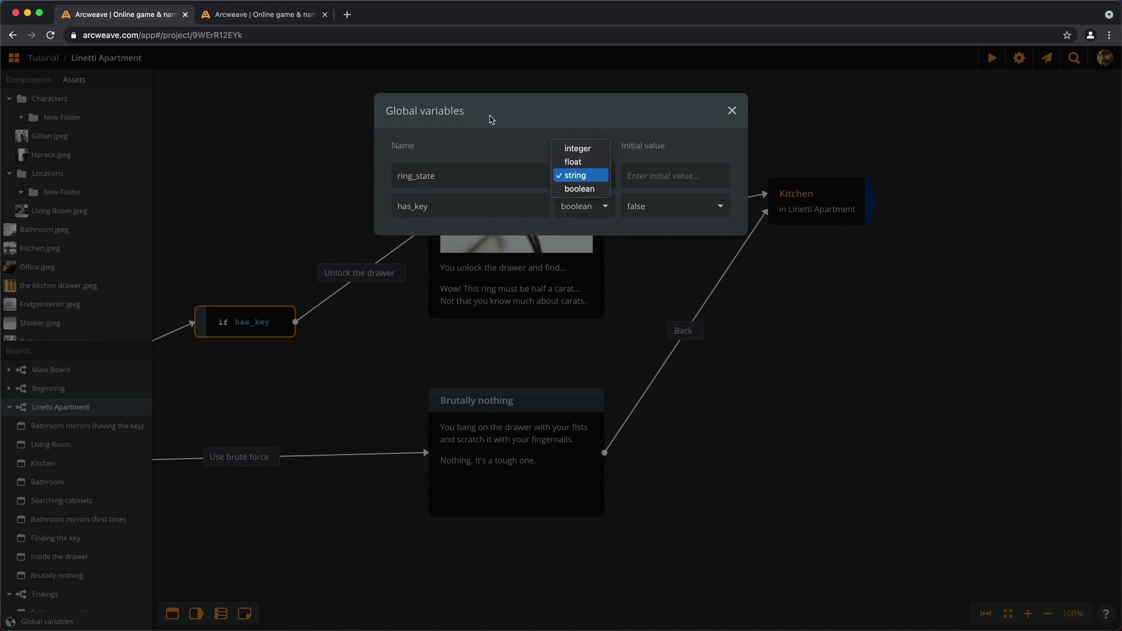
key(Up)
key(Up)
key(Return)
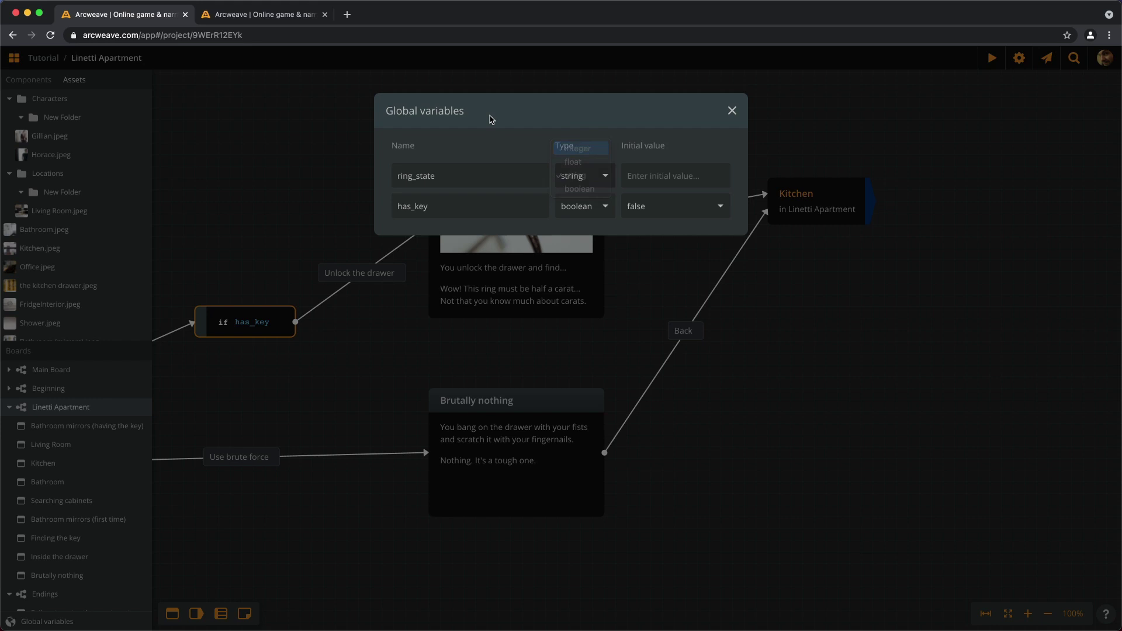
key(Tab)
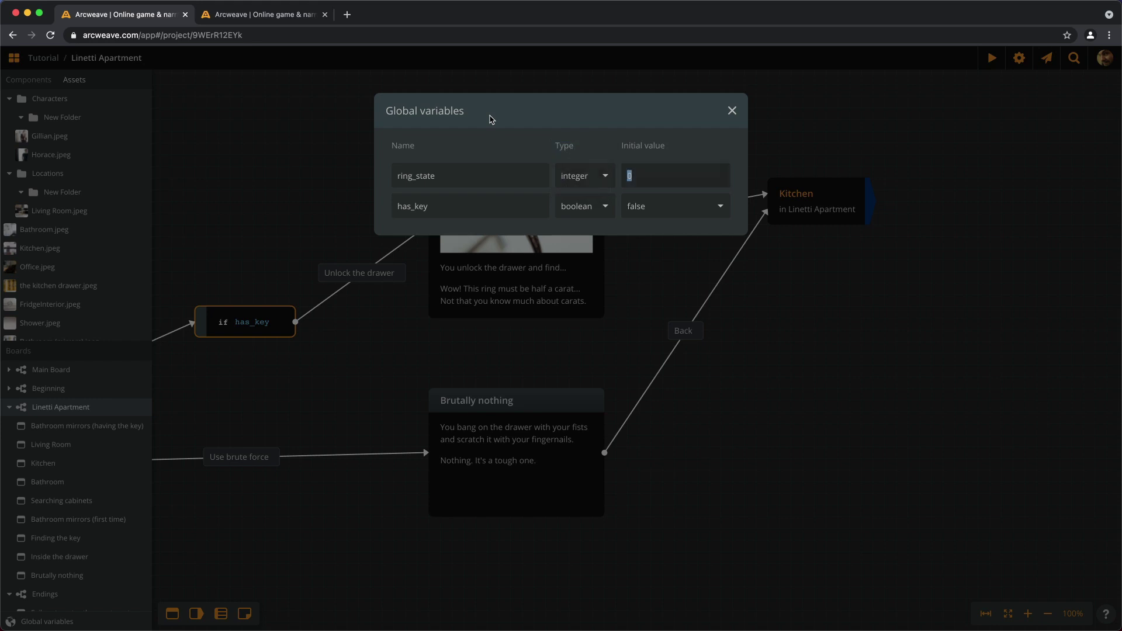
click(731, 110)
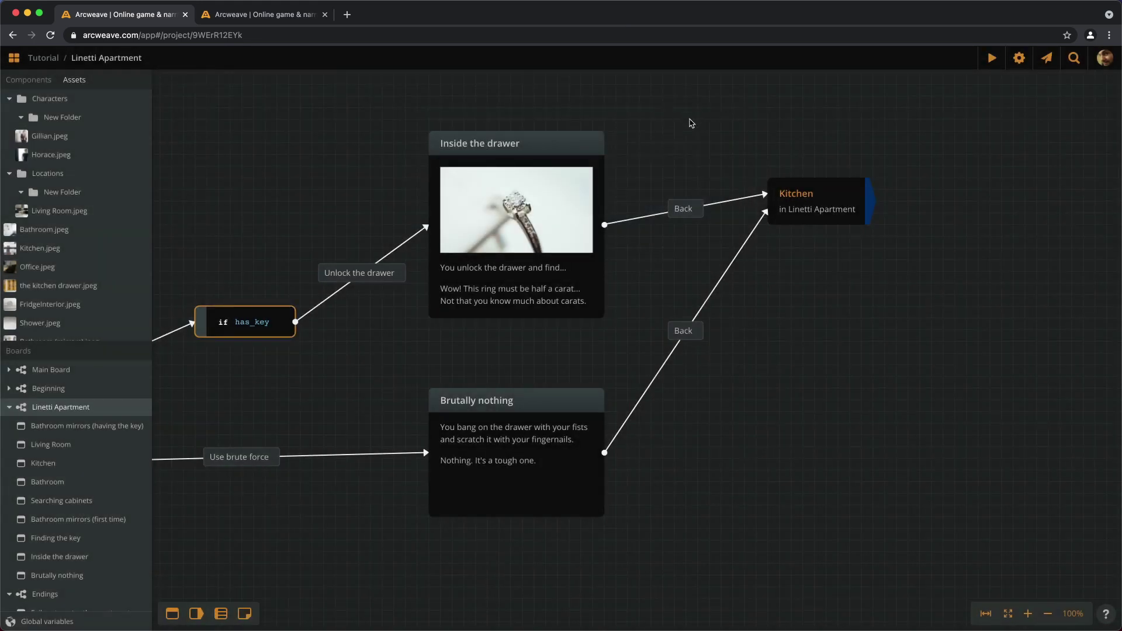
Add a note with bold heading 'Ring States' listing '0: not found yet', '1: taken', '2: given to someone'
scroll(623, 195, up, 5)
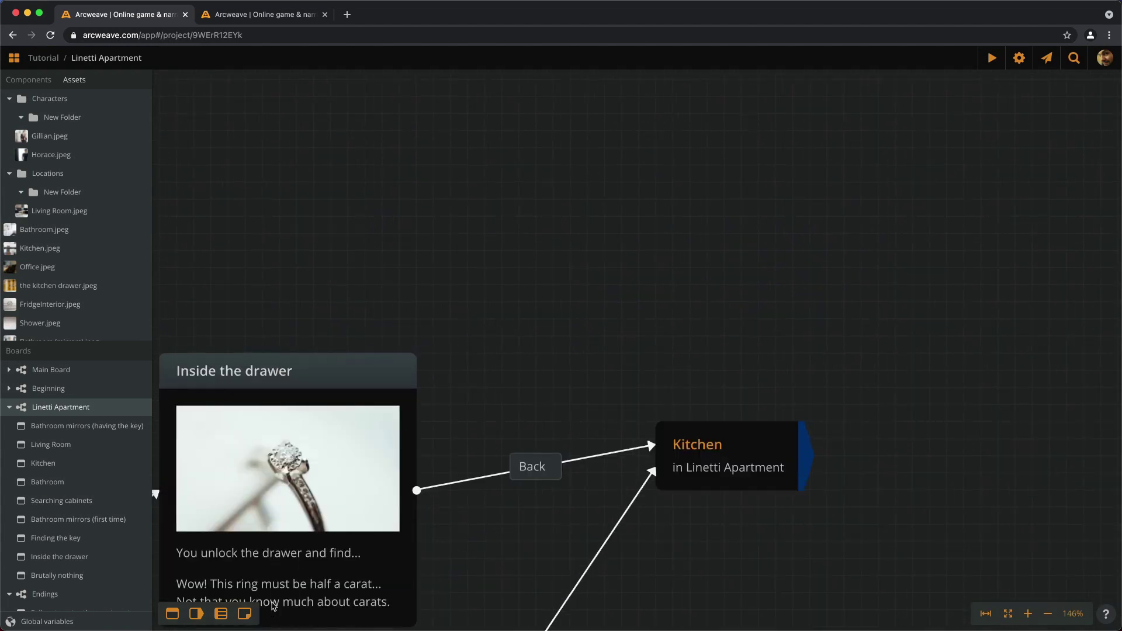
drag(244, 613, 599, 247)
scroll(551, 132, up, 5)
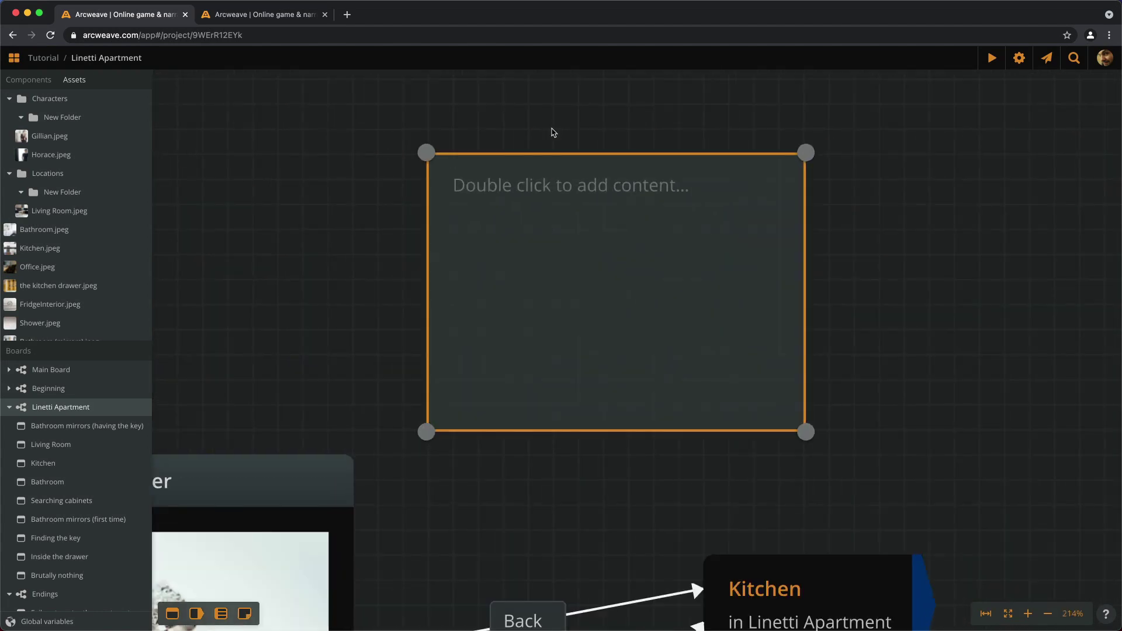
double_click(539, 208)
text(Ring States)
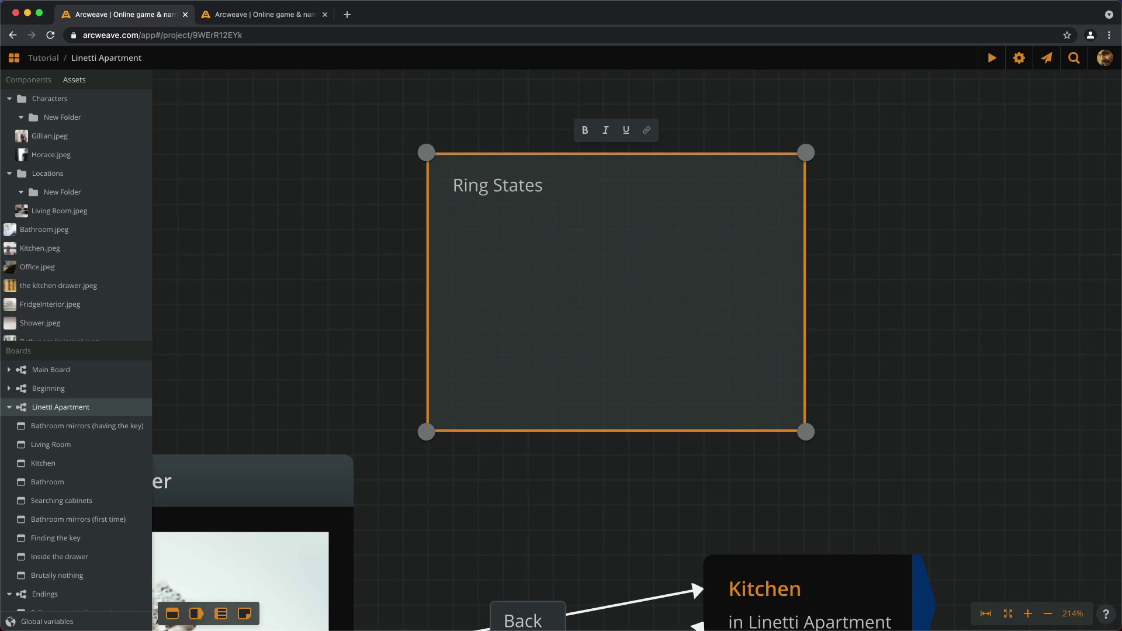
key(super+a)
key(super+b)
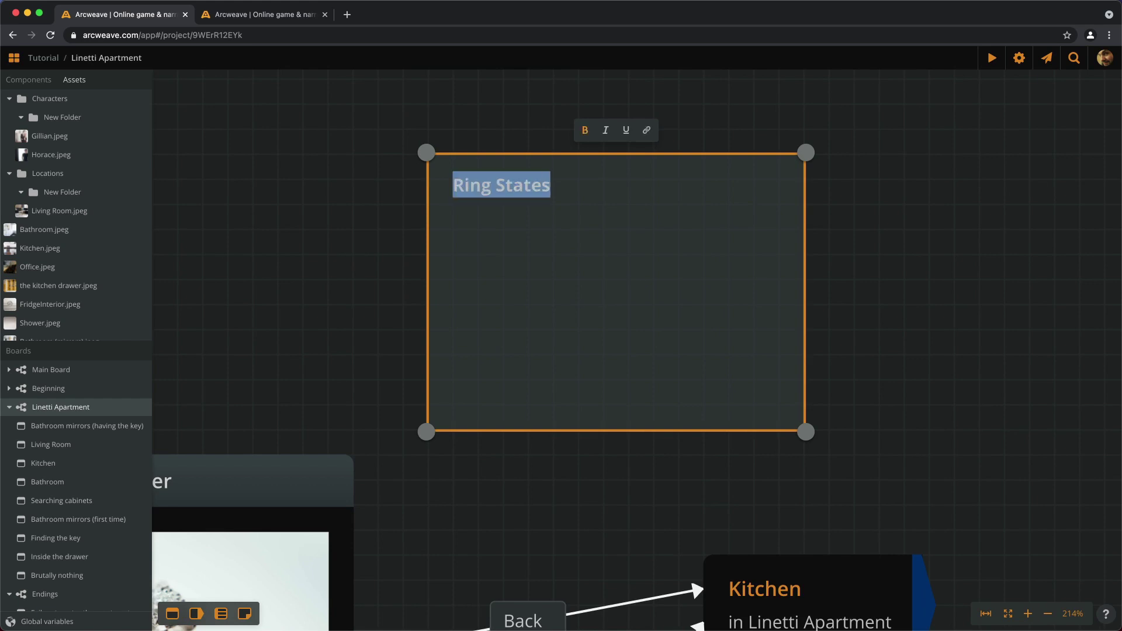
key(Right)
key(Return)
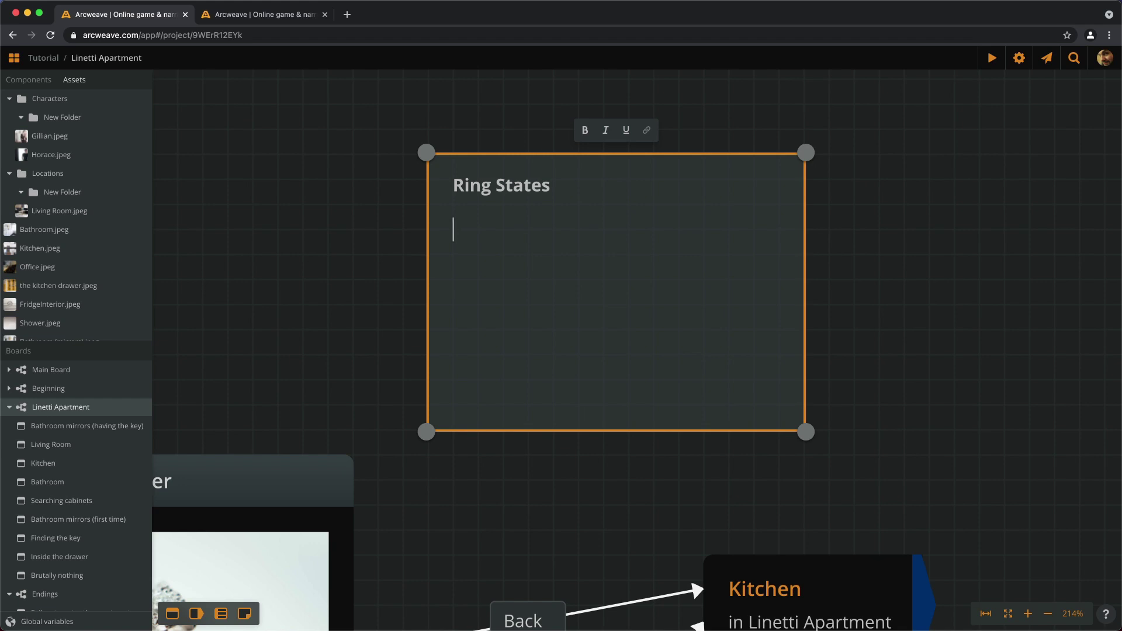
text(0: not found)
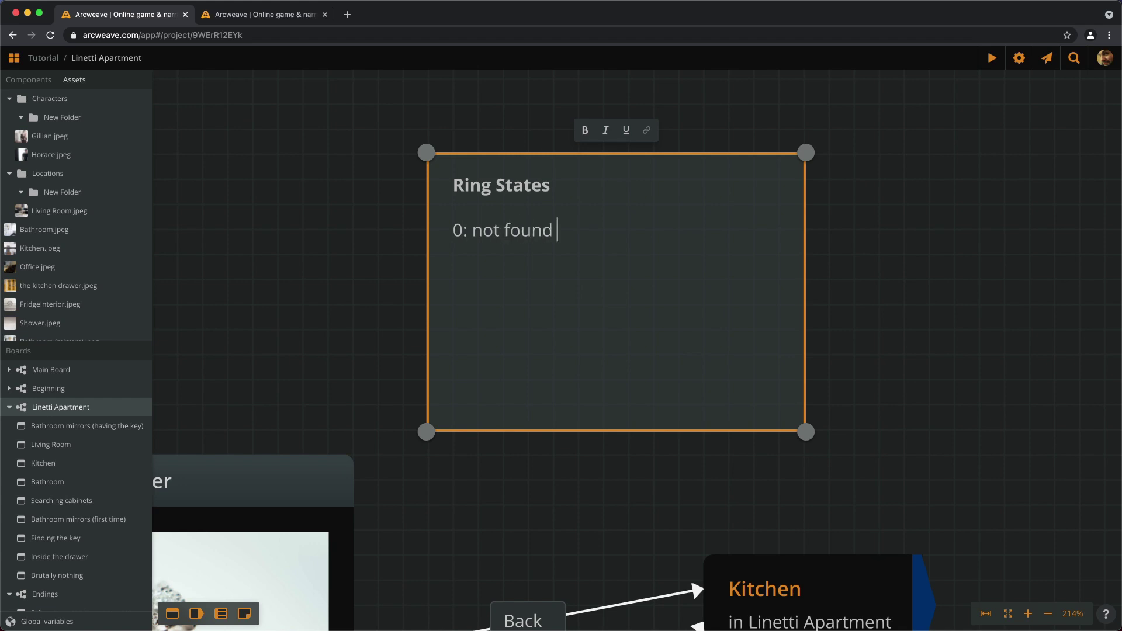
text( yet)
key(Return)
text(1: taken)
key(Return)
text(2:)
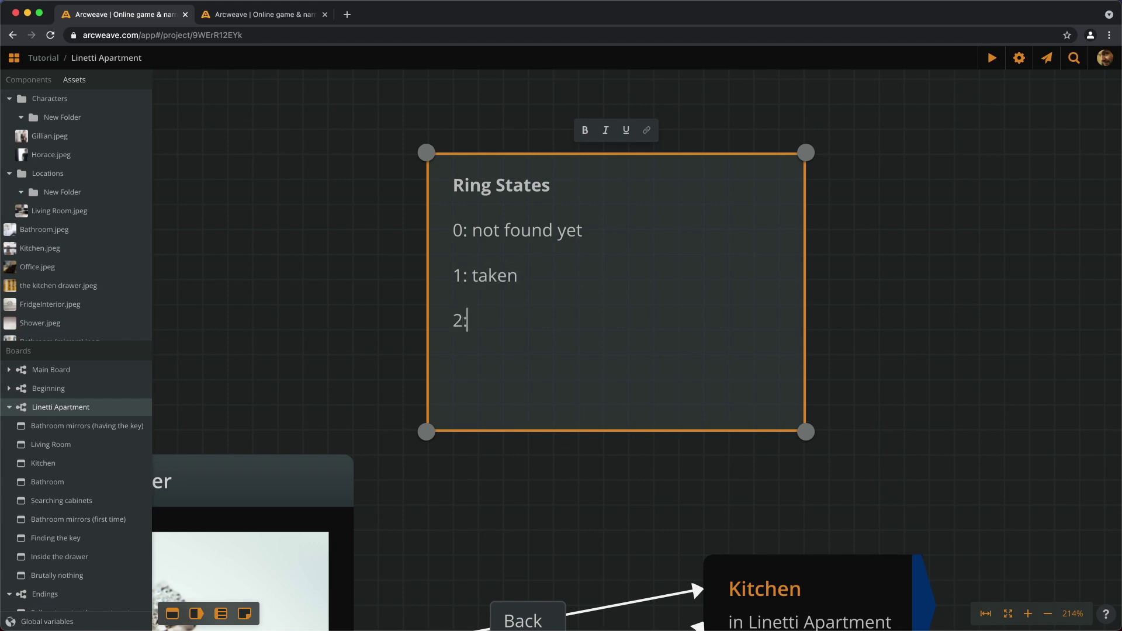
text( given to someone)
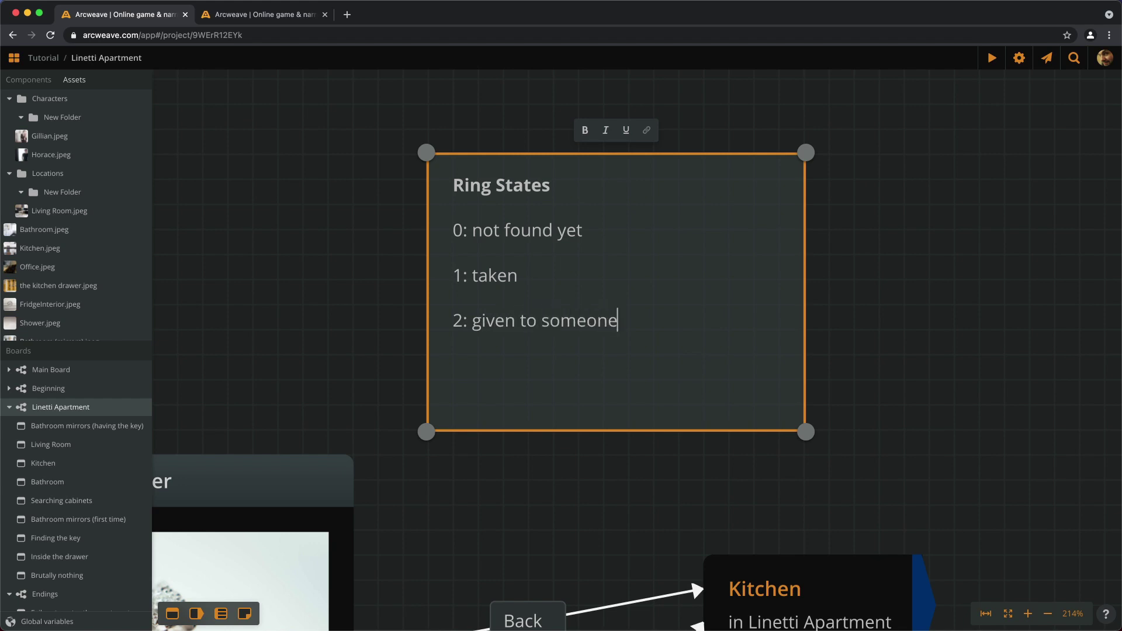
Colour the Ring States note blue and resize it to sit above Inside the drawer
click(929, 305)
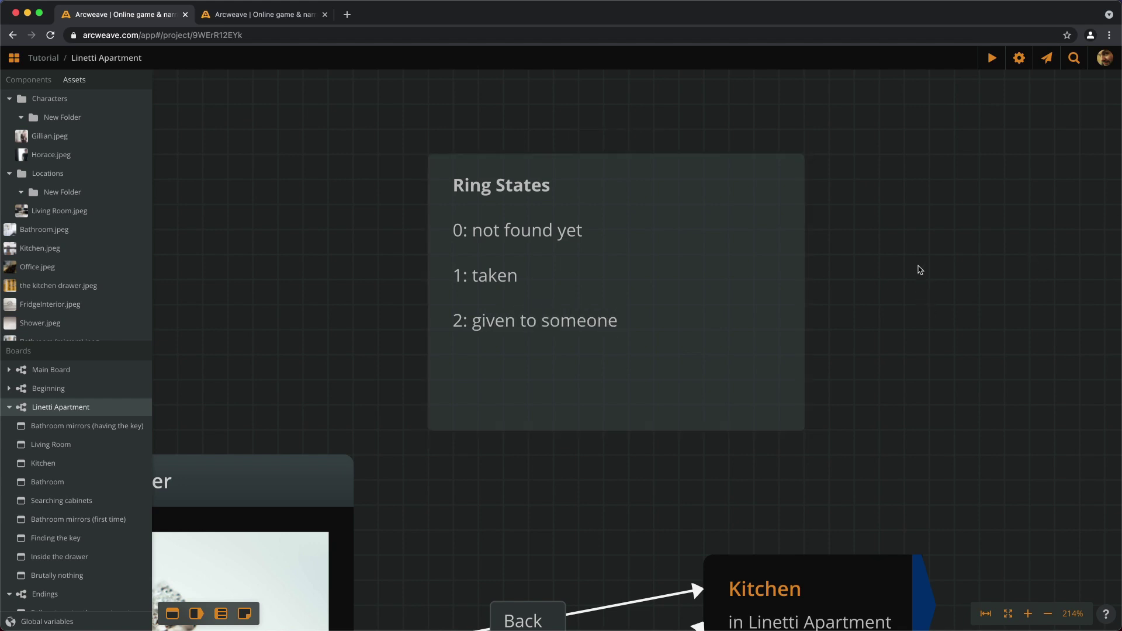
right_click(681, 301)
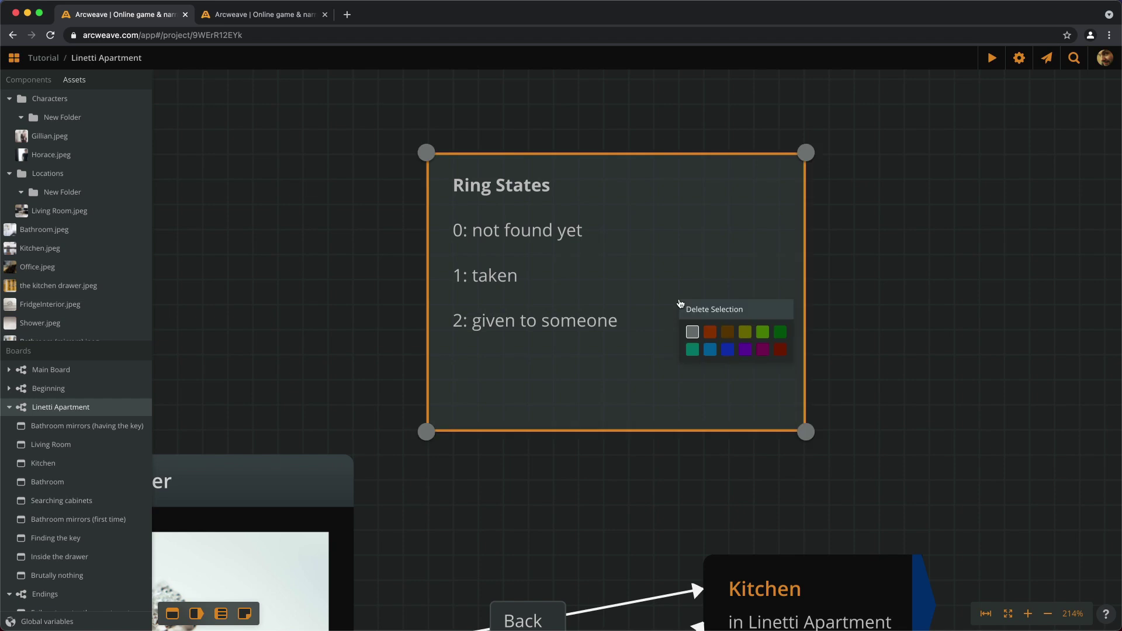
click(710, 349)
scroll(848, 240, down, 5)
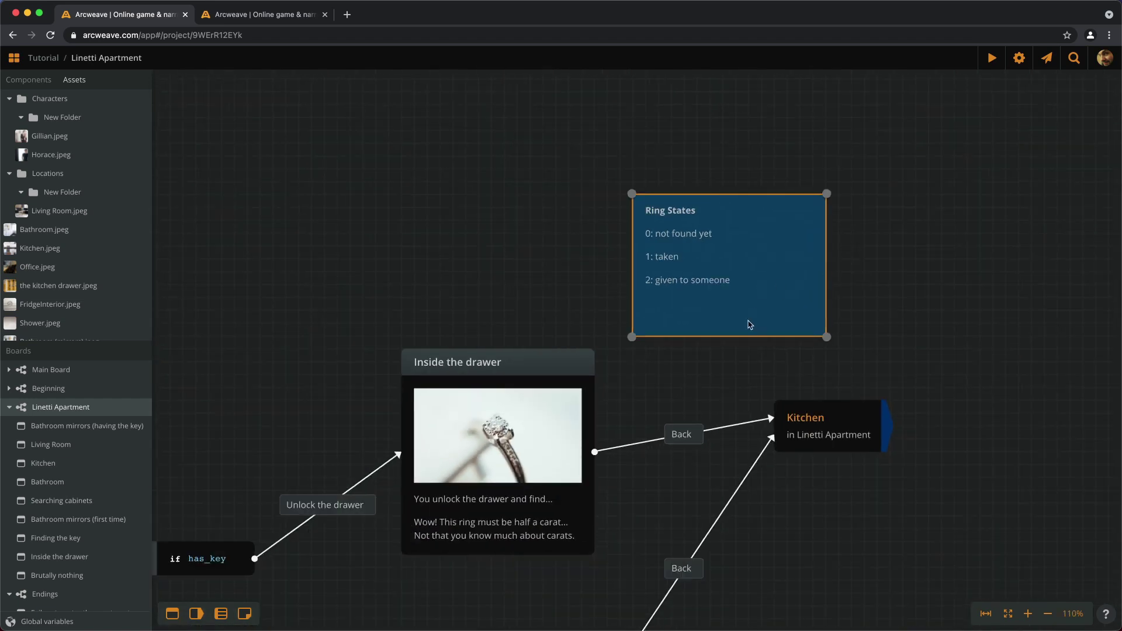
drag(748, 337, 754, 301)
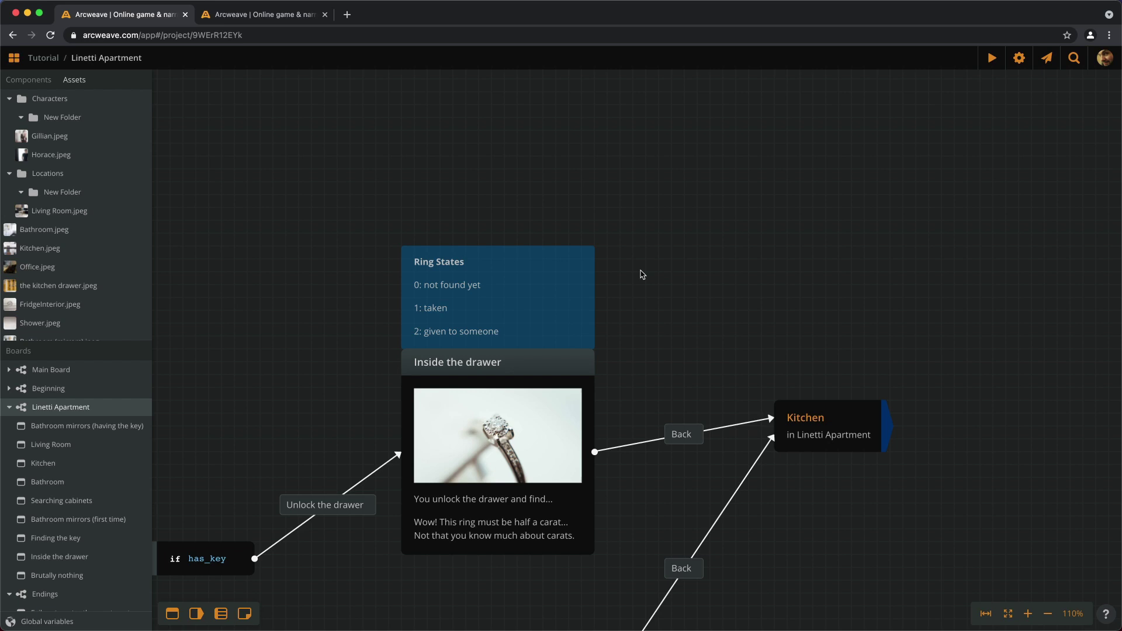
Enlarge Inside the drawer and add a code line '```ring_state = 1' below its text
scroll(648, 281, down, 3)
scroll(562, 378, up, 3)
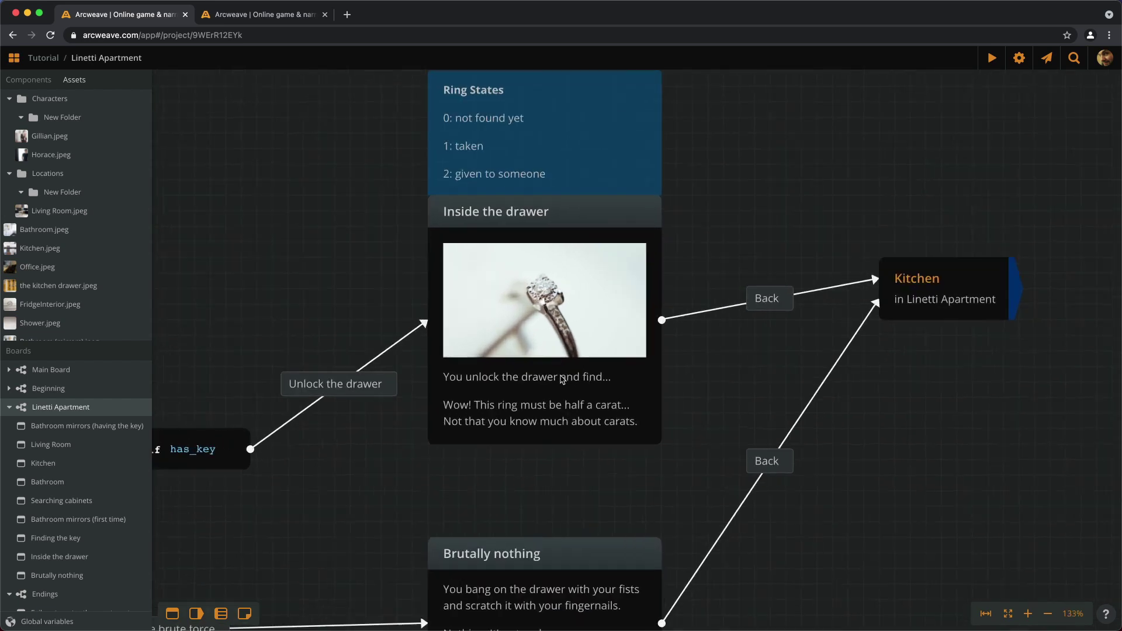
scroll(562, 378, up, 1)
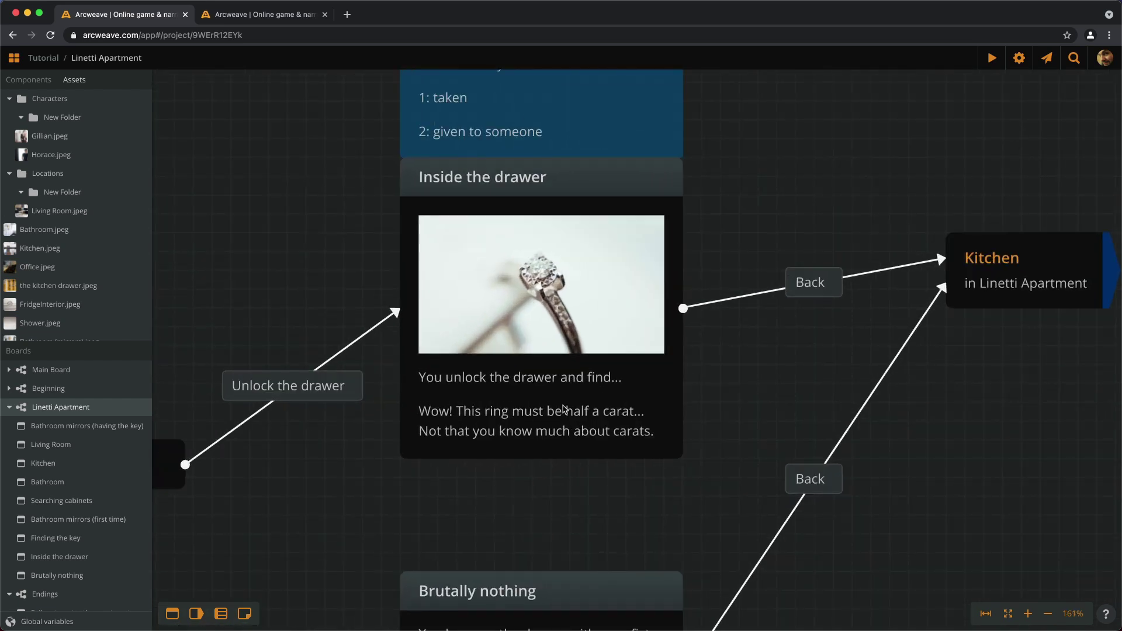
click(563, 409)
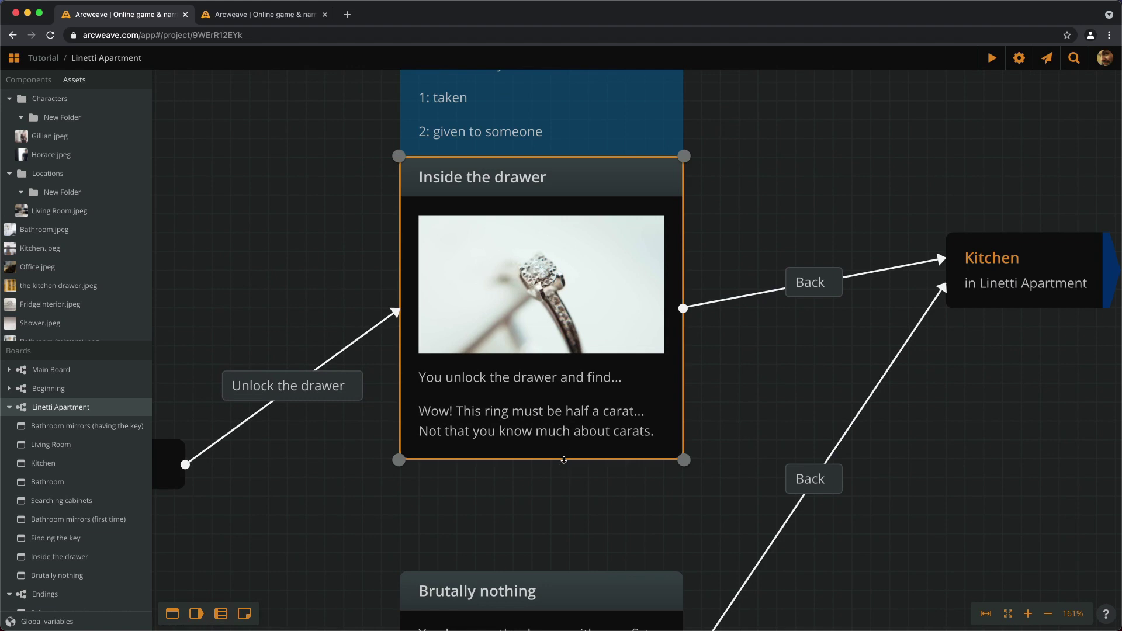
drag(564, 461, 561, 554)
click(591, 491)
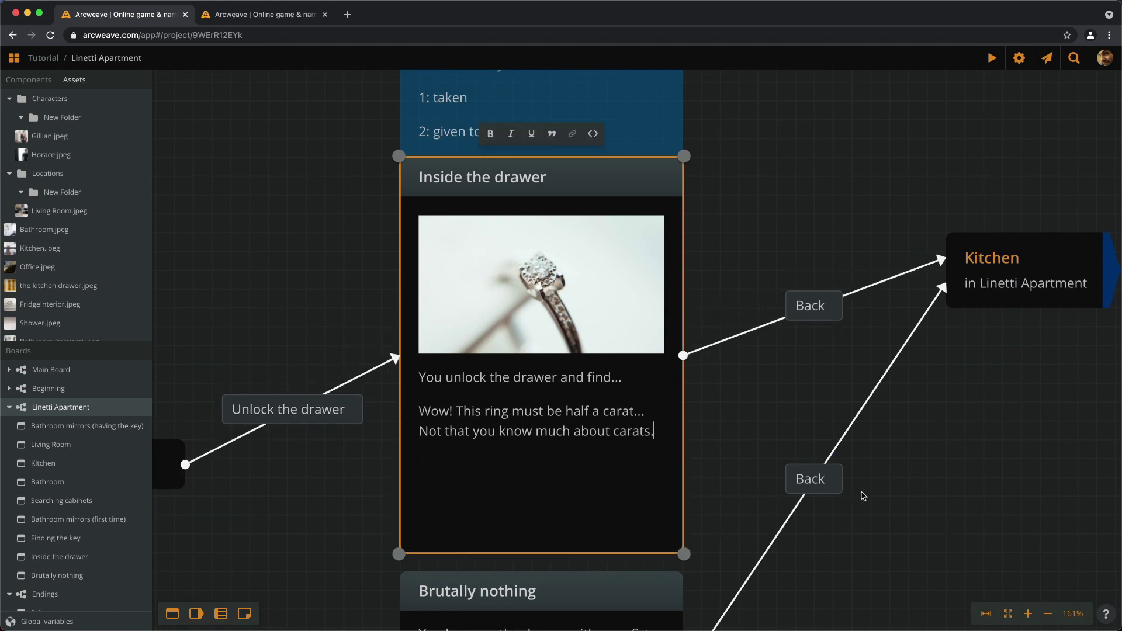
key(Return)
text(```)
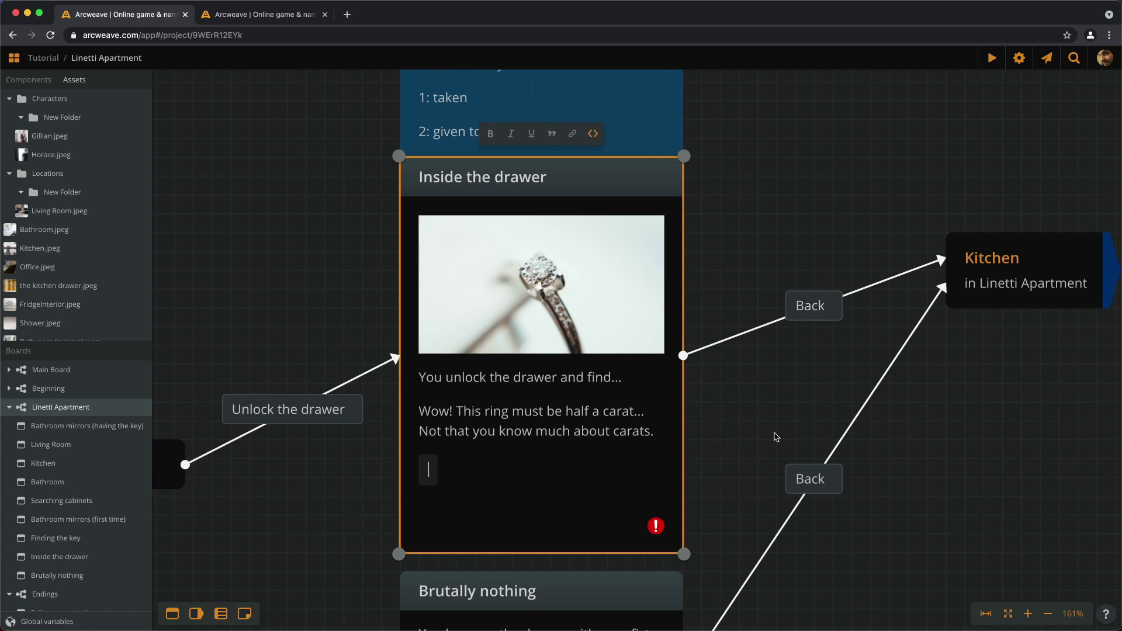
text(ring_state )
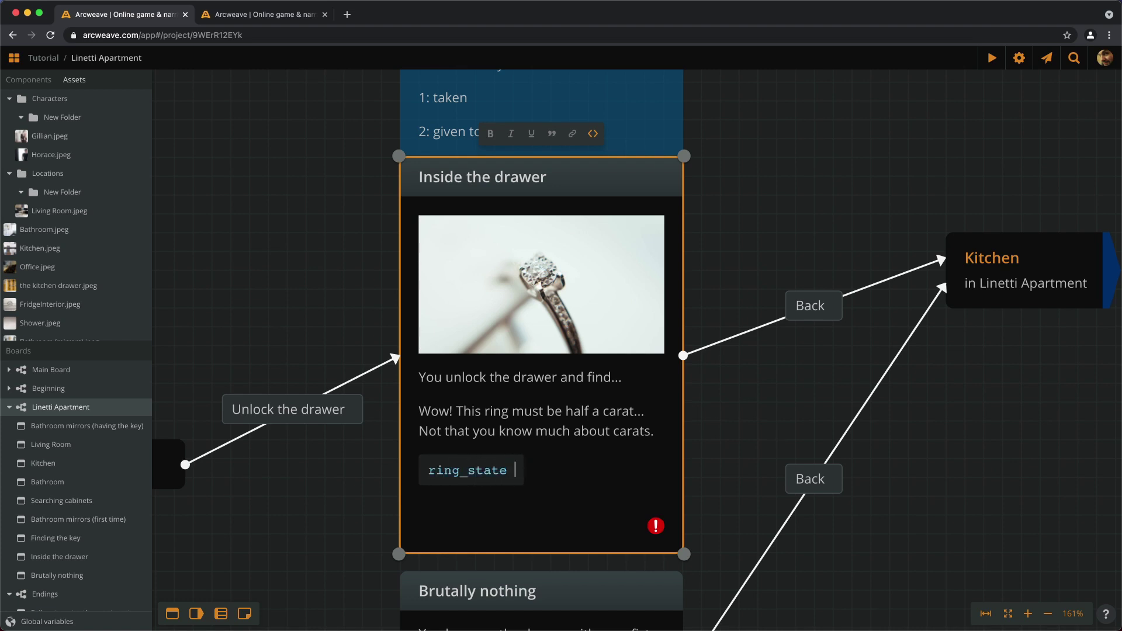
text(= 1)
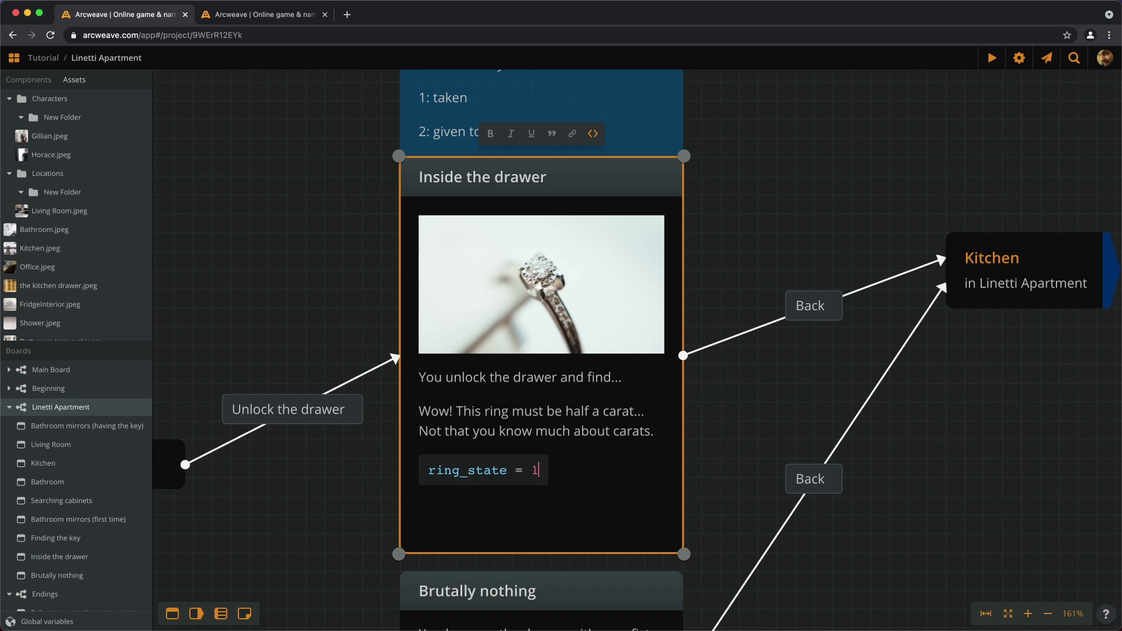
scroll(789, 304, up, 5)
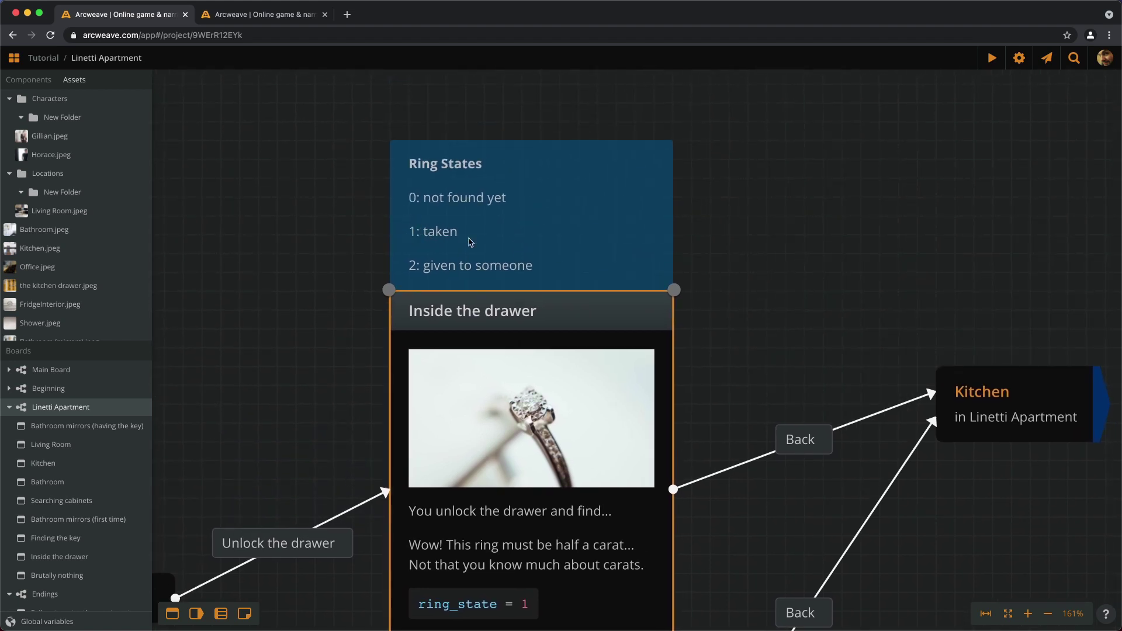
Pan to Kitchen and Searching cabinets and drop a new branch node left of Searching cabinets
click(746, 243)
scroll(728, 190, down, 3)
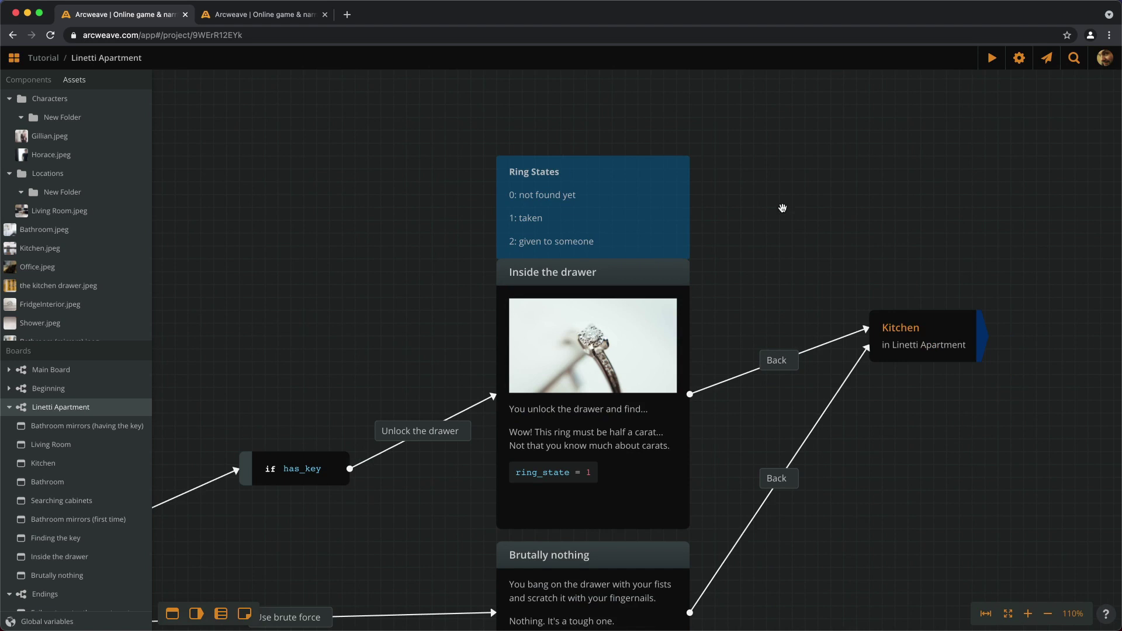
drag(782, 208, 764, 177)
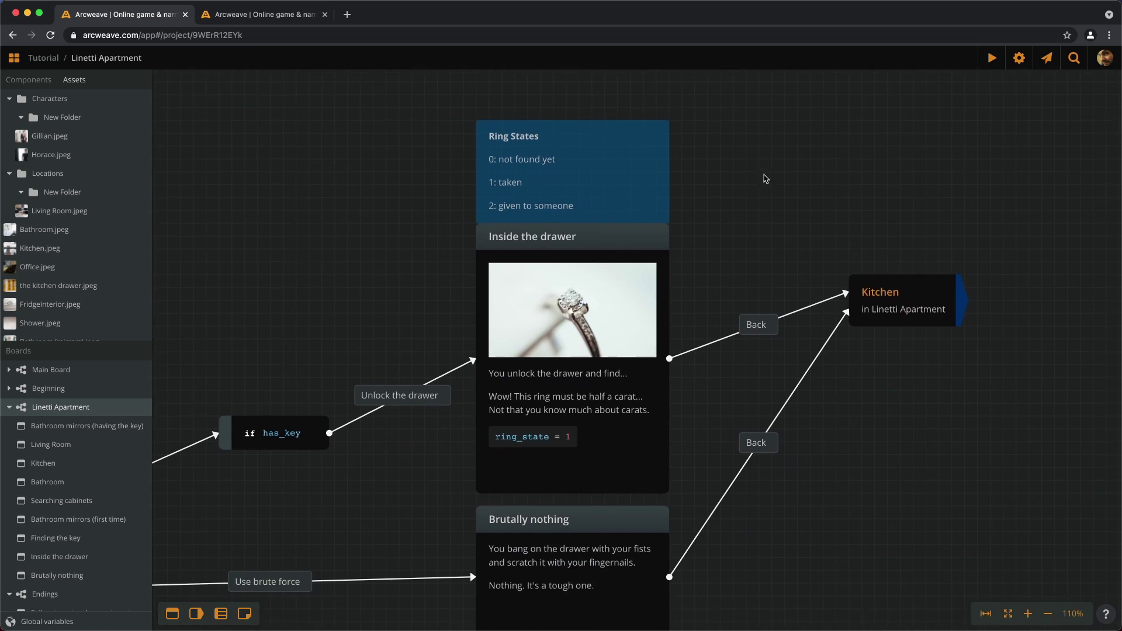
scroll(458, 249, left, 5)
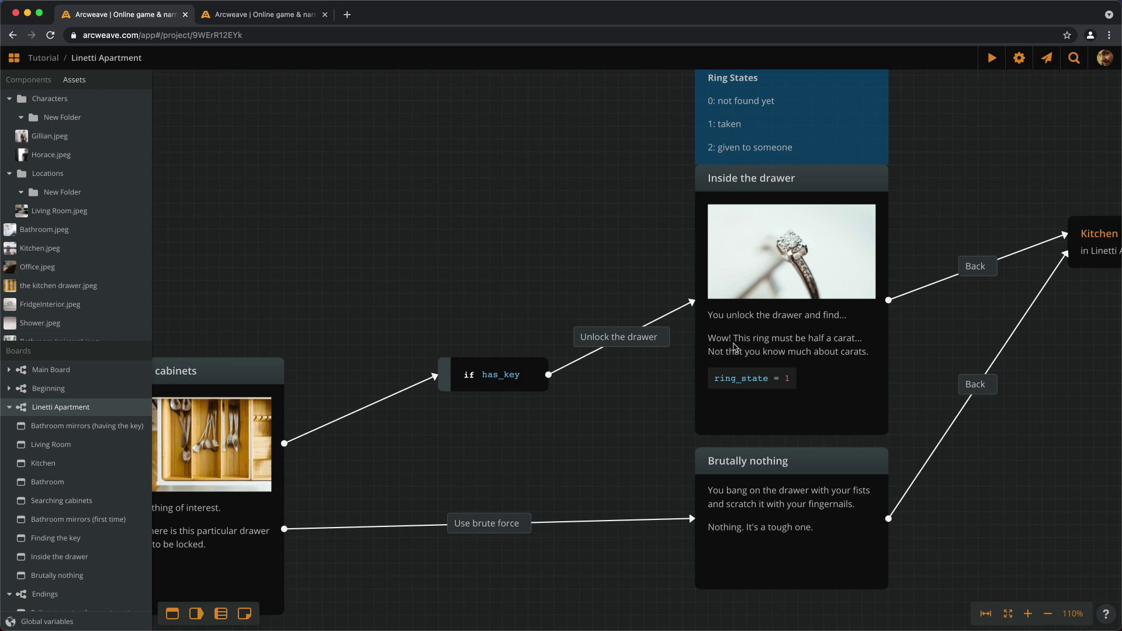
scroll(736, 353, down, 2)
drag(651, 401, 883, 327)
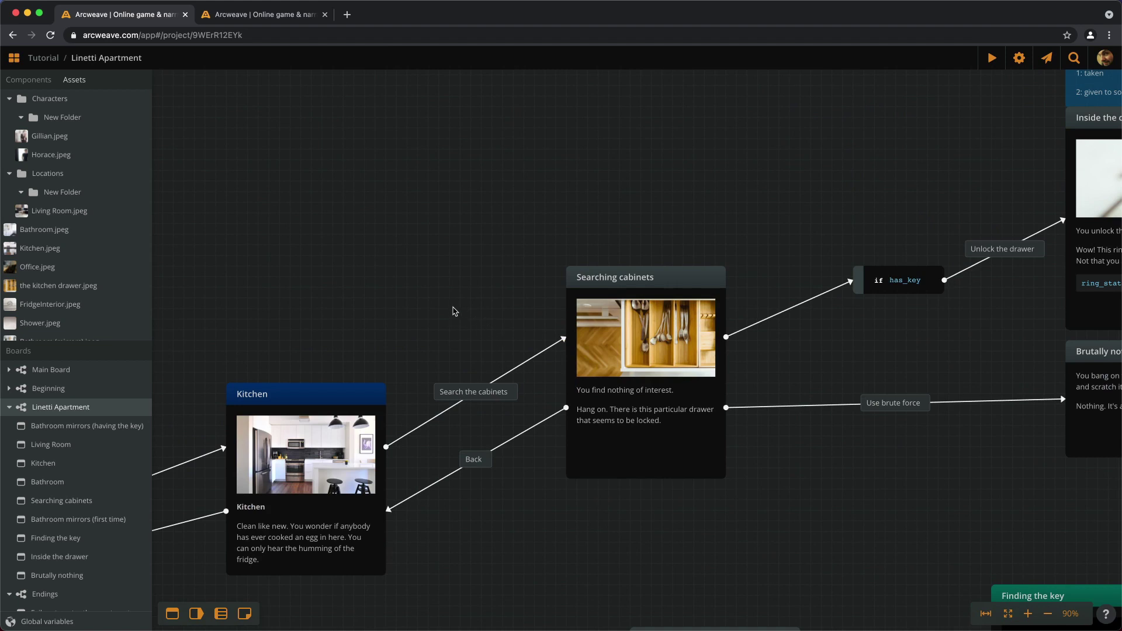
scroll(450, 307, up, 3)
drag(216, 614, 455, 280)
Enter ring_state == 0 as the condition and wire Search the cabinets through it to Searching cabinets
text(ring_state == 0)
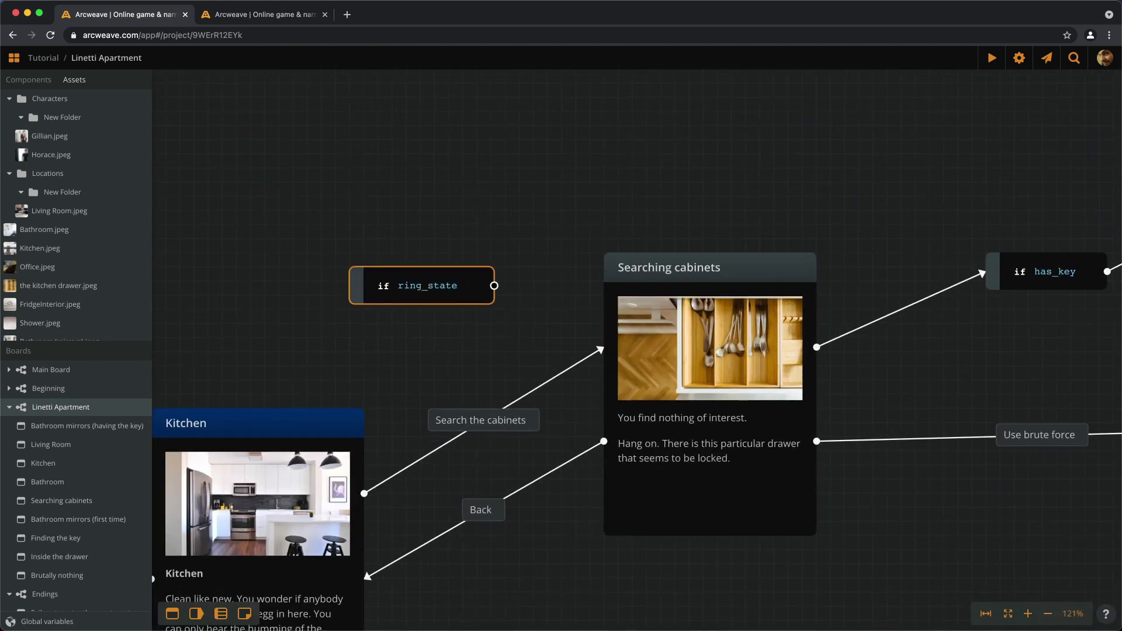
click(472, 145)
drag(596, 351, 349, 286)
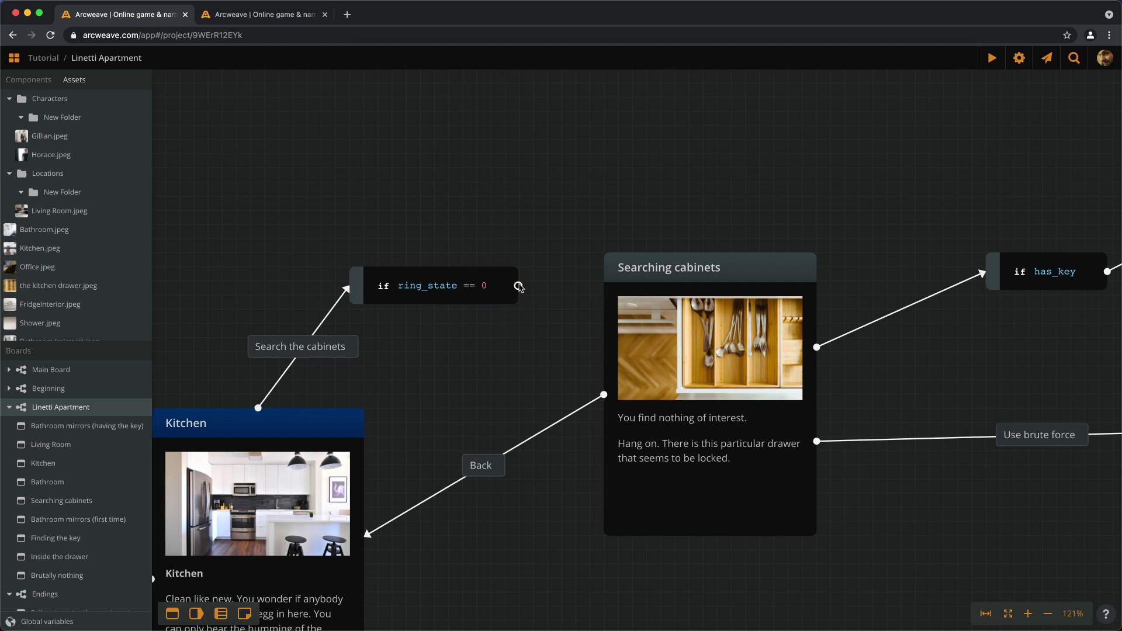
drag(518, 285, 647, 341)
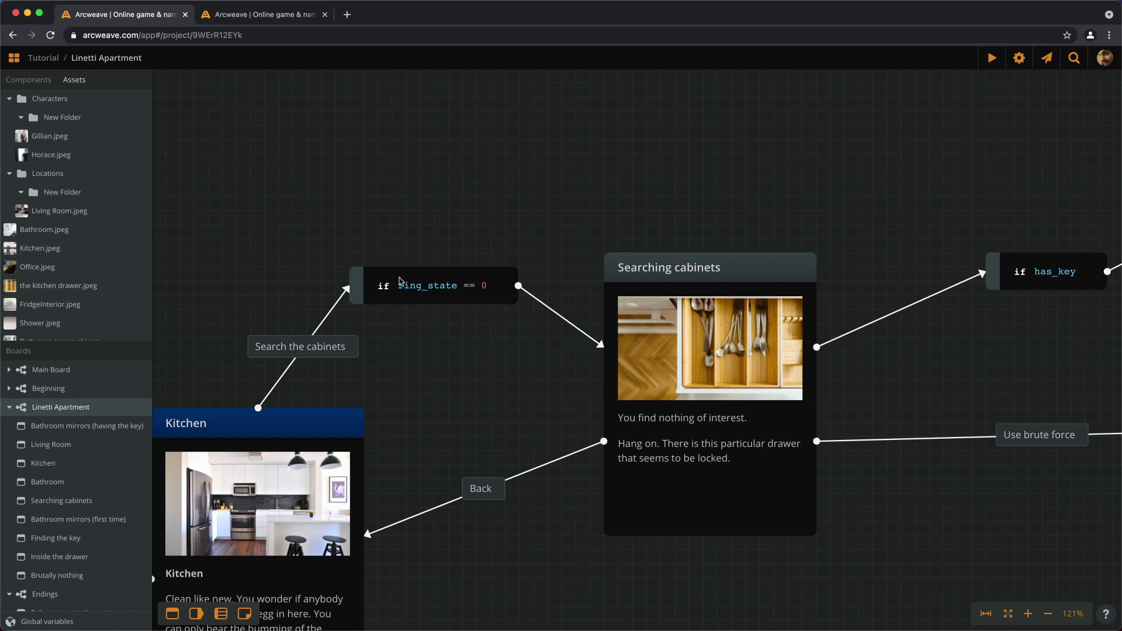
Reattach Search the cabinets directly to Searching cabinets and delete that first condition node
drag(347, 292, 608, 397)
key(Delete)
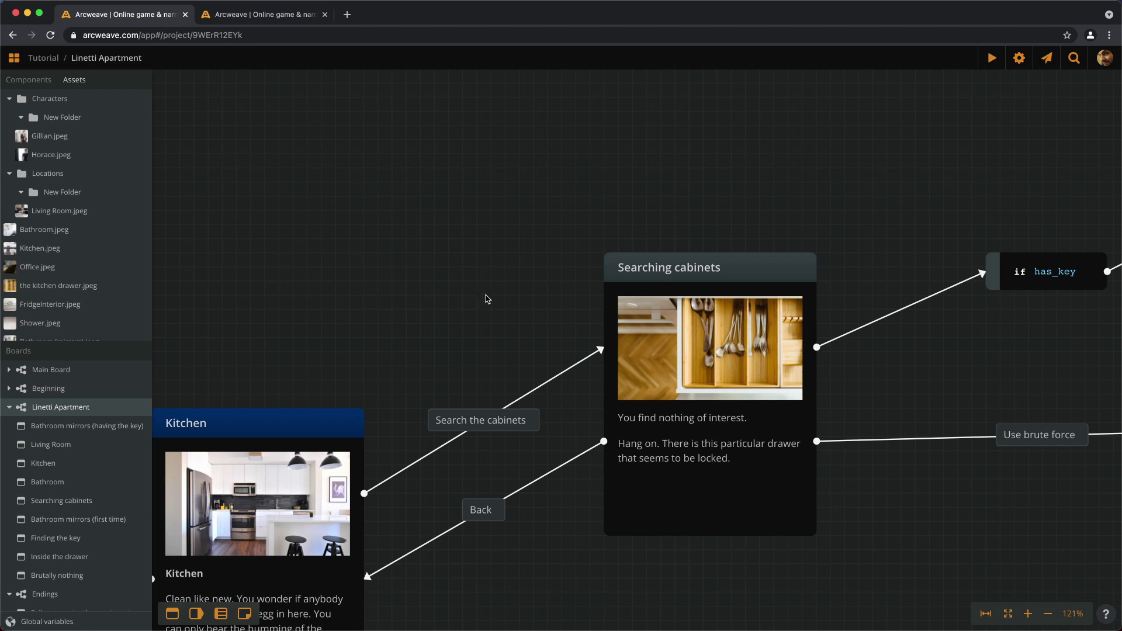
drag(488, 299, 488, 298)
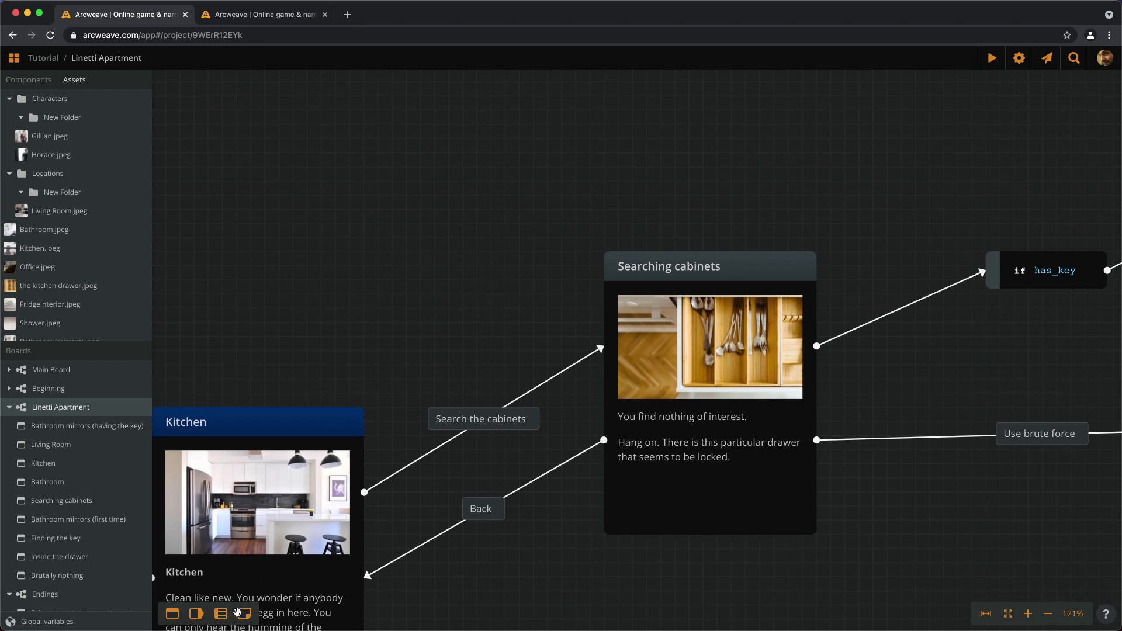
Add a fresh ring_state == 0 condition and route Search the cabinets into it
drag(220, 613, 446, 271)
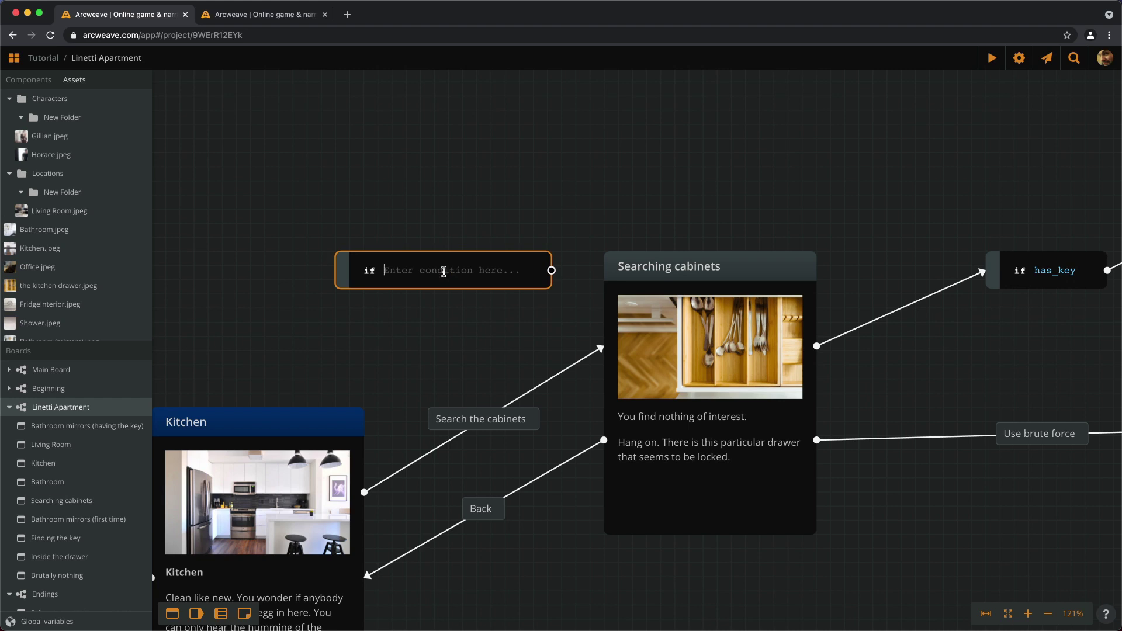
text(ring_state)
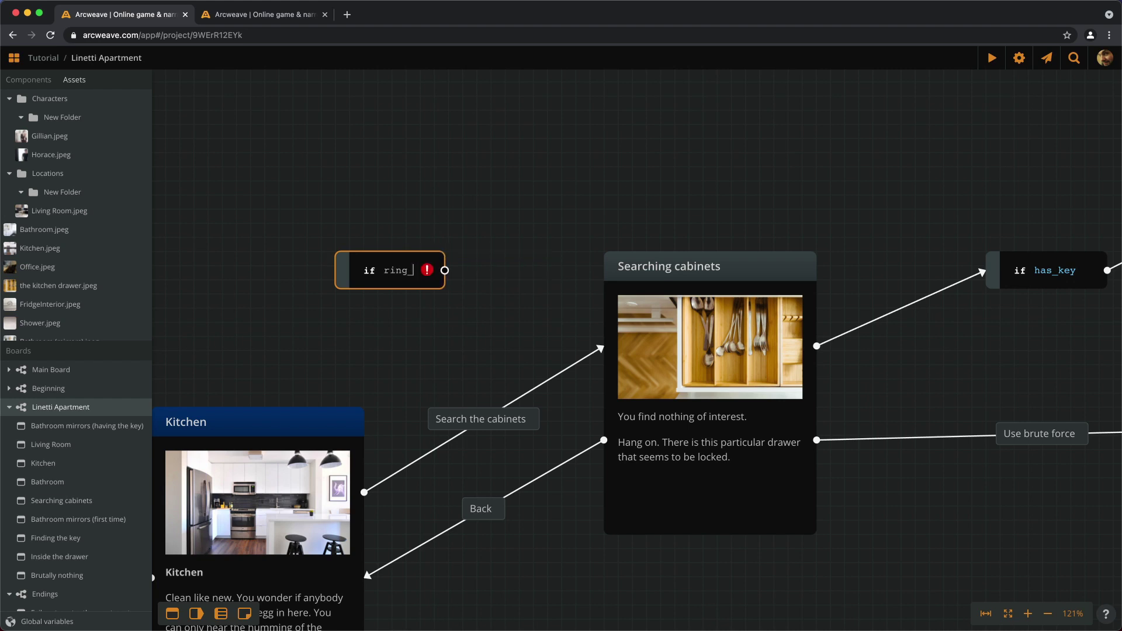
text( == )
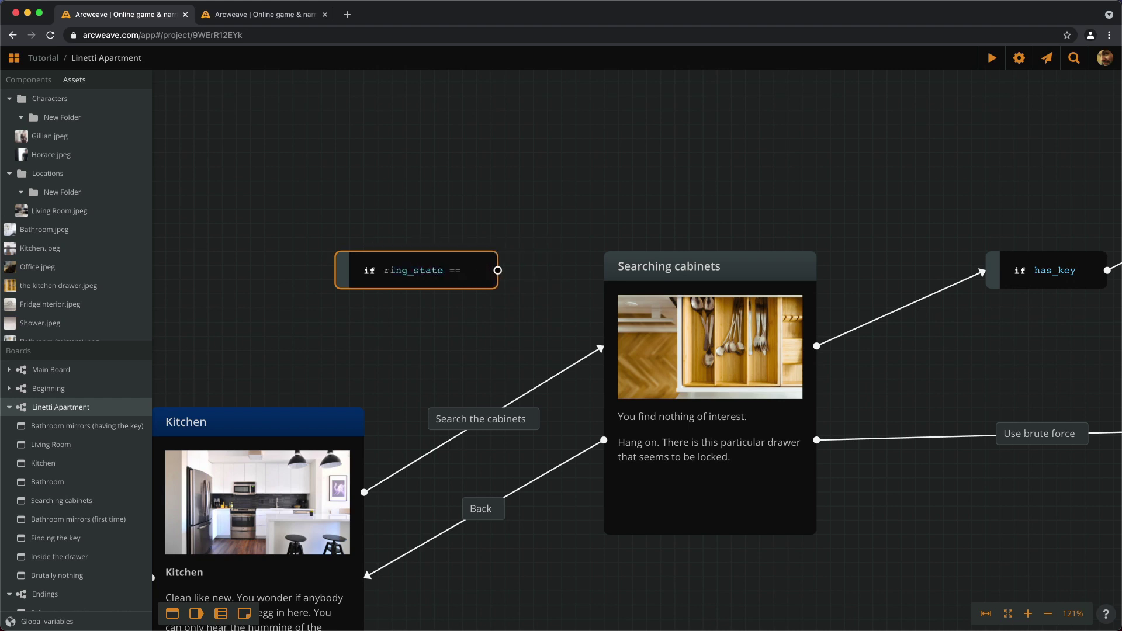
text(0)
drag(599, 350, 513, 590)
Place the condition below Kitchen and connect its output to a resized Searching cabinets
scroll(506, 505, down, 5)
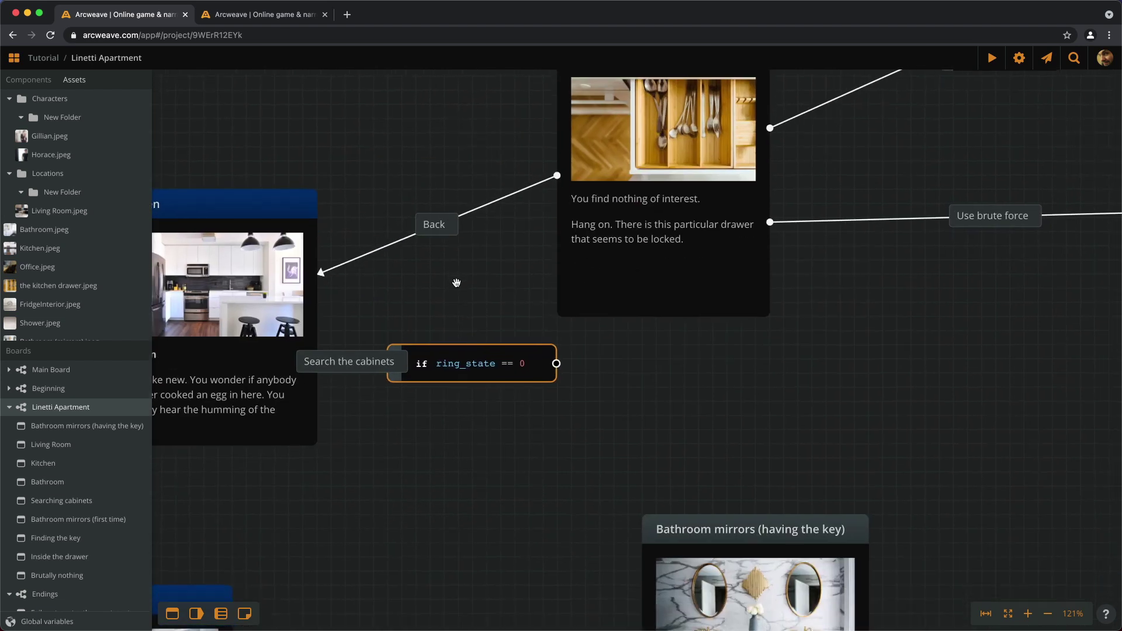
drag(458, 388, 465, 423)
drag(557, 405, 640, 277)
click(693, 306)
drag(691, 321, 687, 266)
click(609, 430)
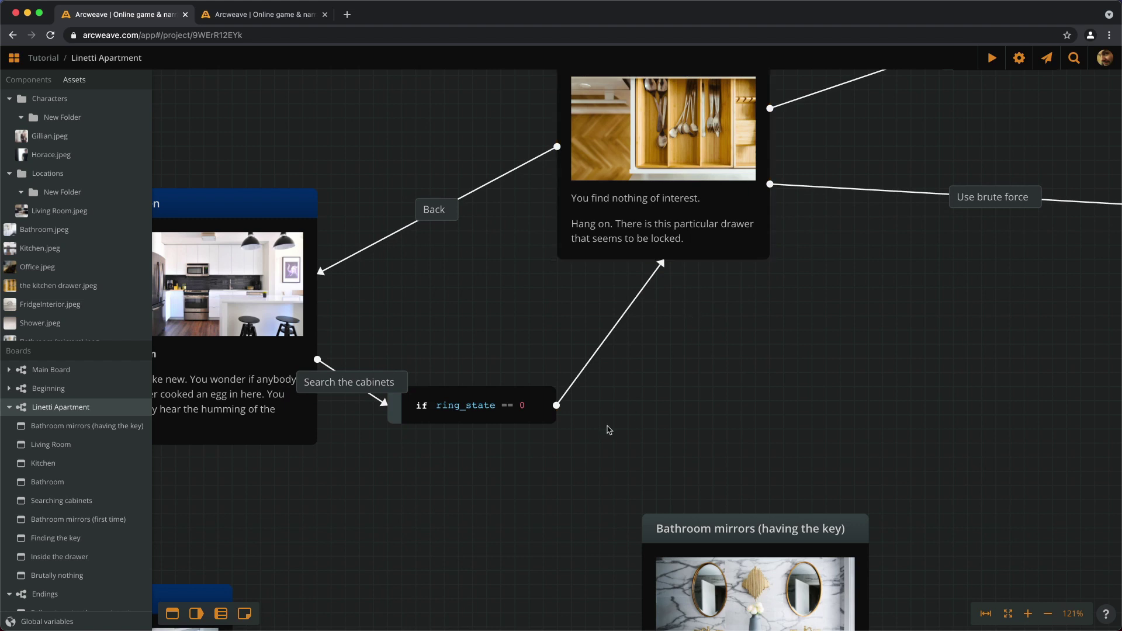
Add an elseIf branch to the condition testing ring_state == 1
right_click(491, 411)
click(520, 421)
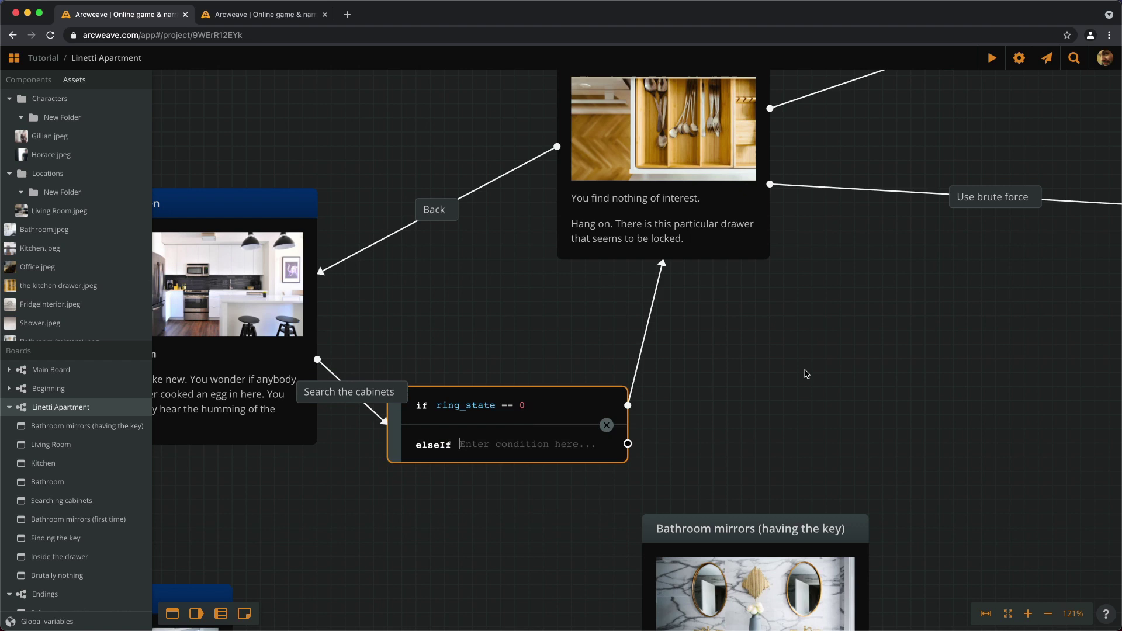
text(ring_s)
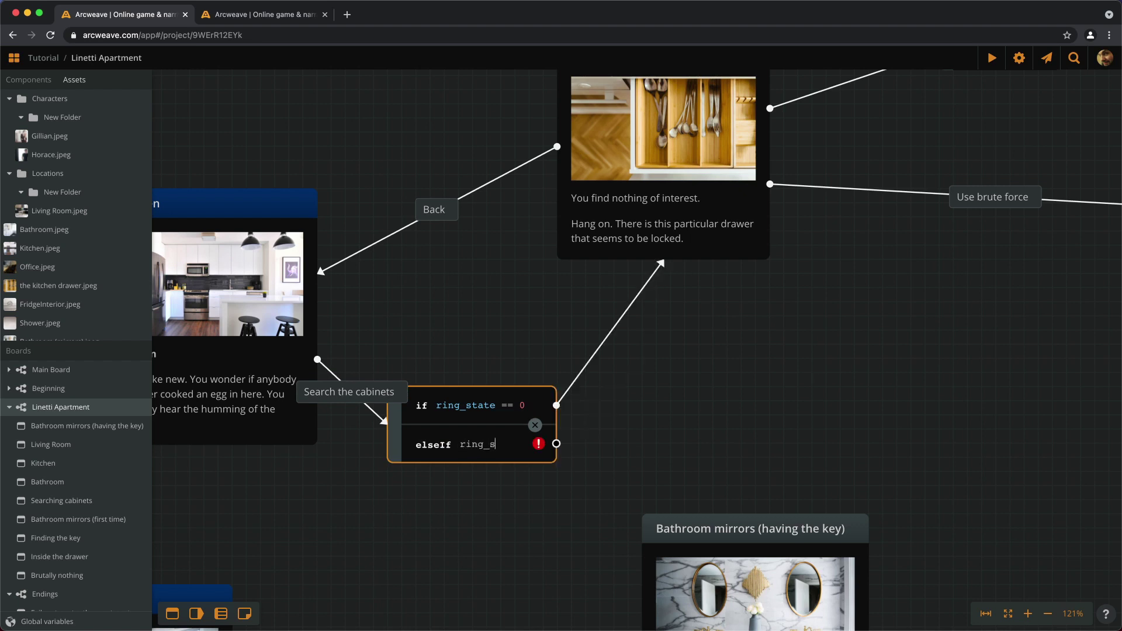
text(tatev == )
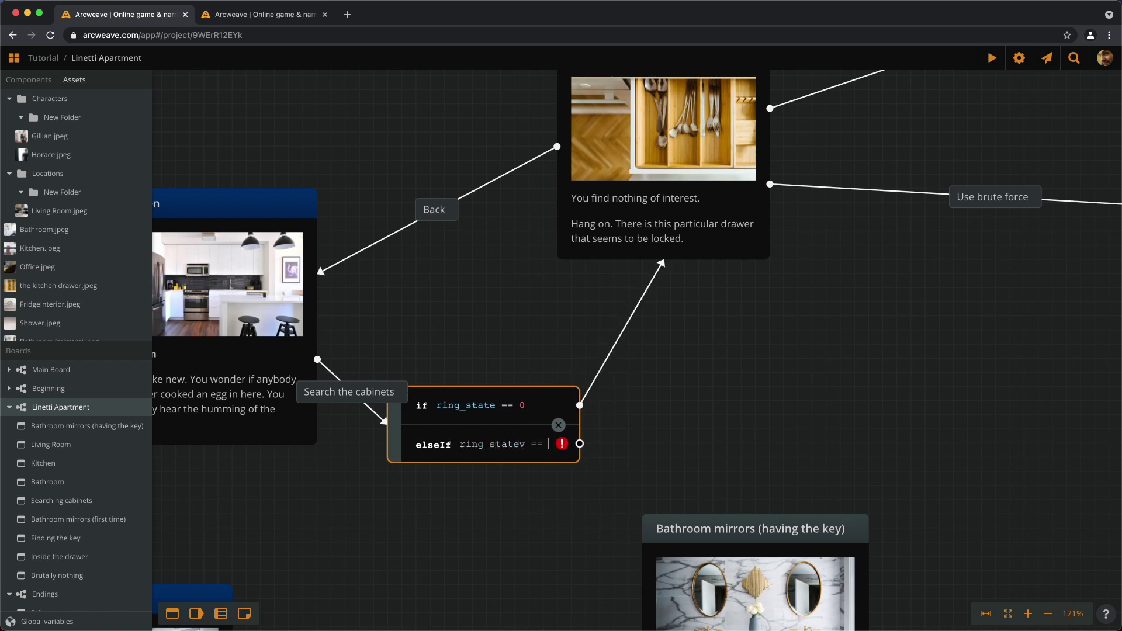
text(1)
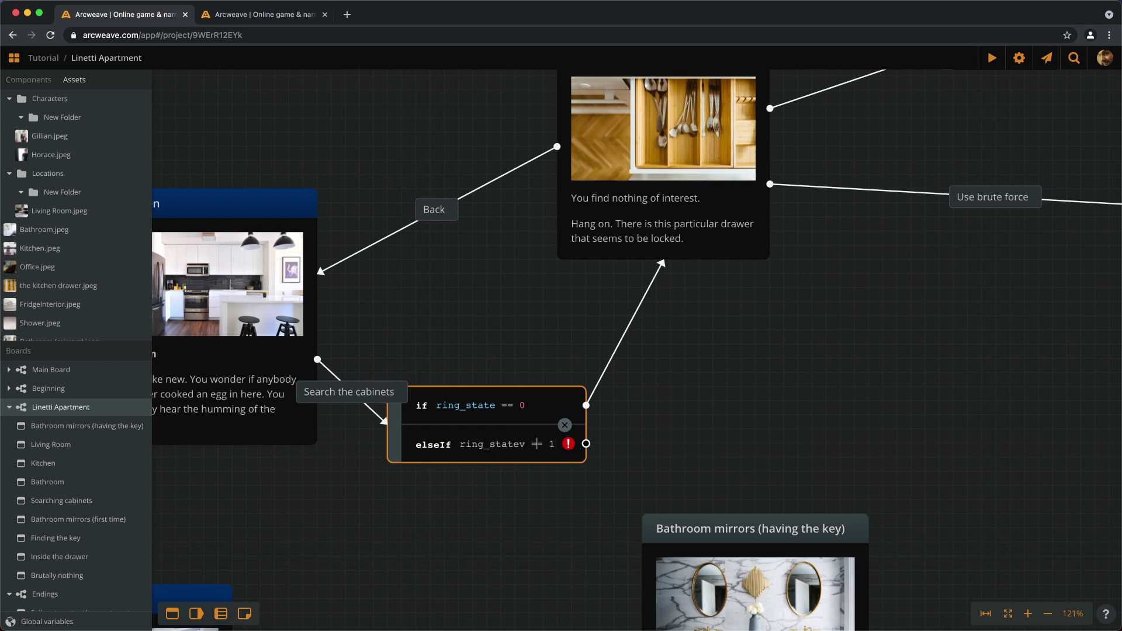
key(BackSpace)
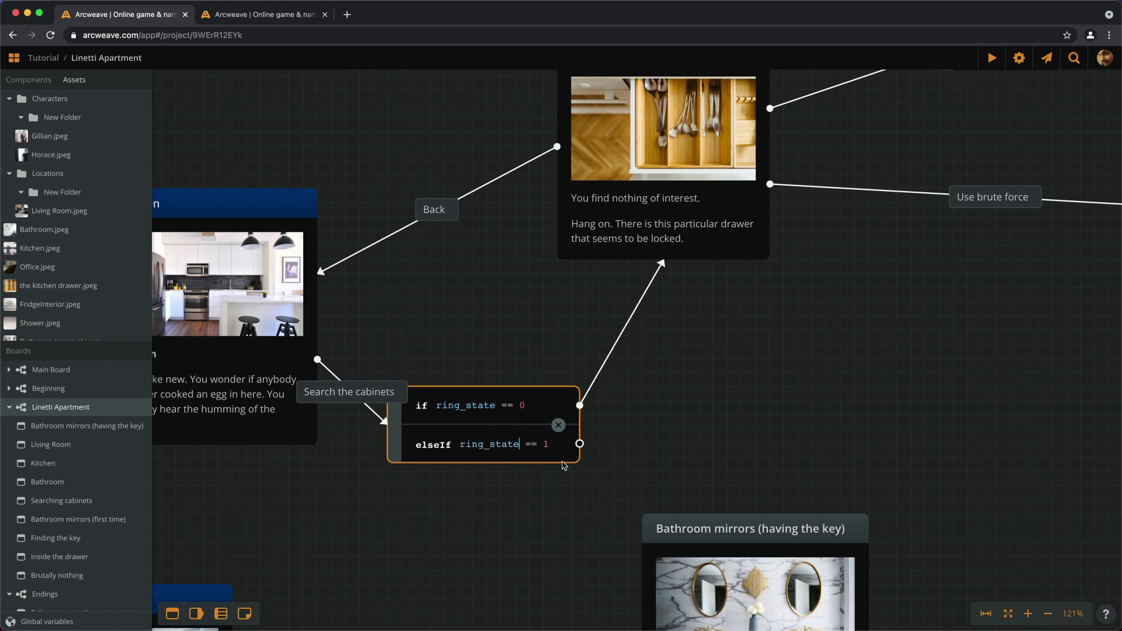
Move the Bathroom mirrors (having the key) scene down and to the left
drag(630, 431, 561, 351)
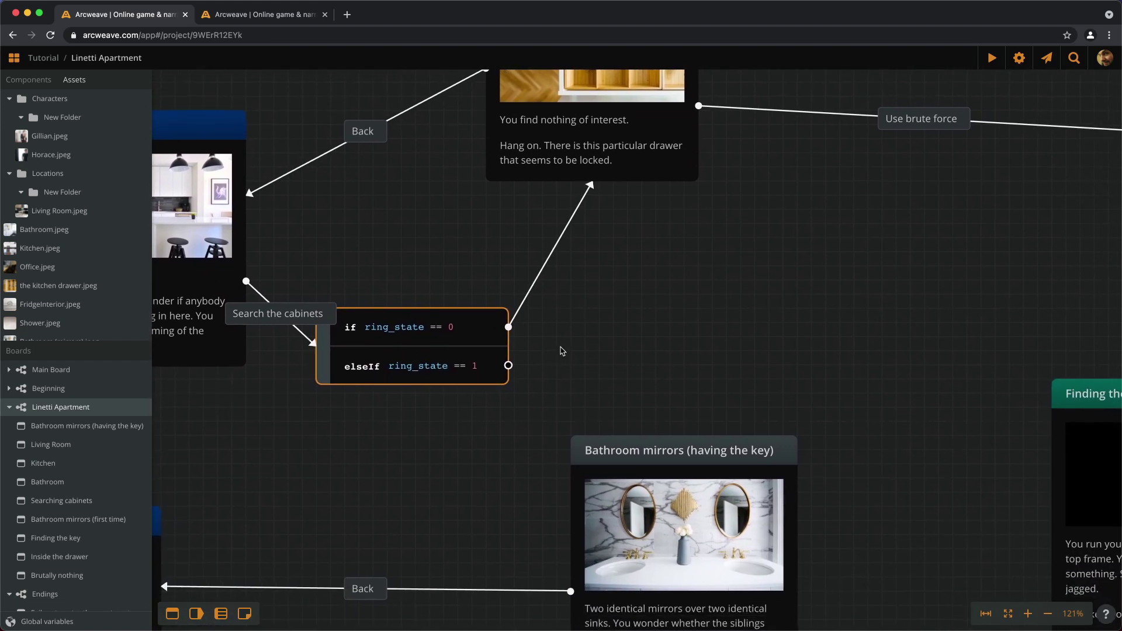
click(652, 493)
drag(653, 492, 626, 565)
click(627, 441)
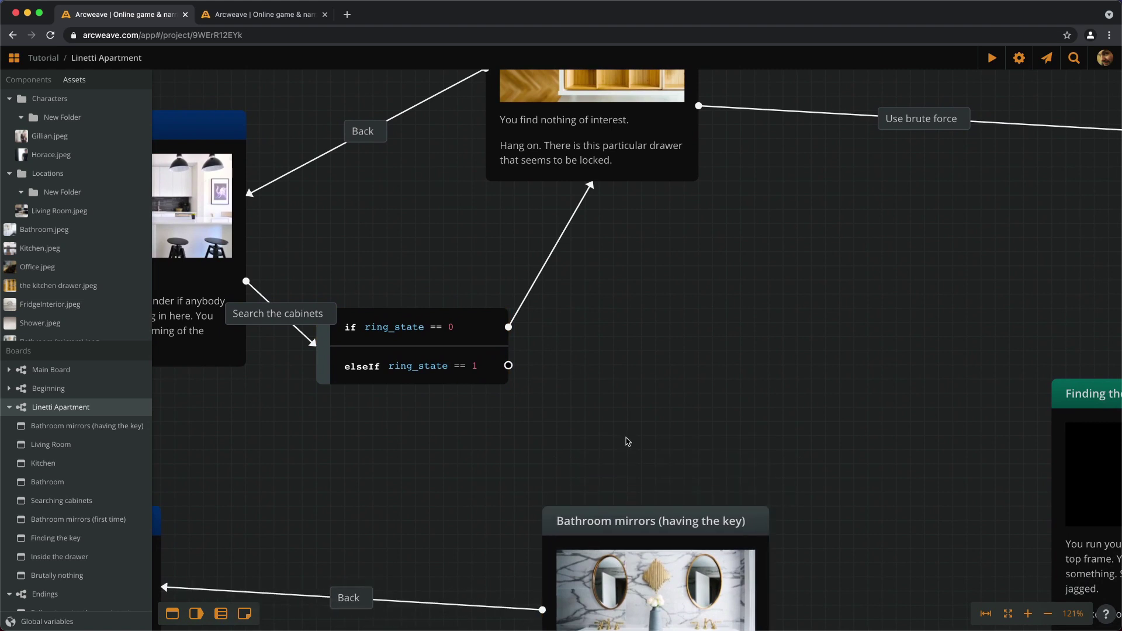
Create an 'Already carrying ring' scene reading 'You already carry the ring, remember'
double_click(734, 286)
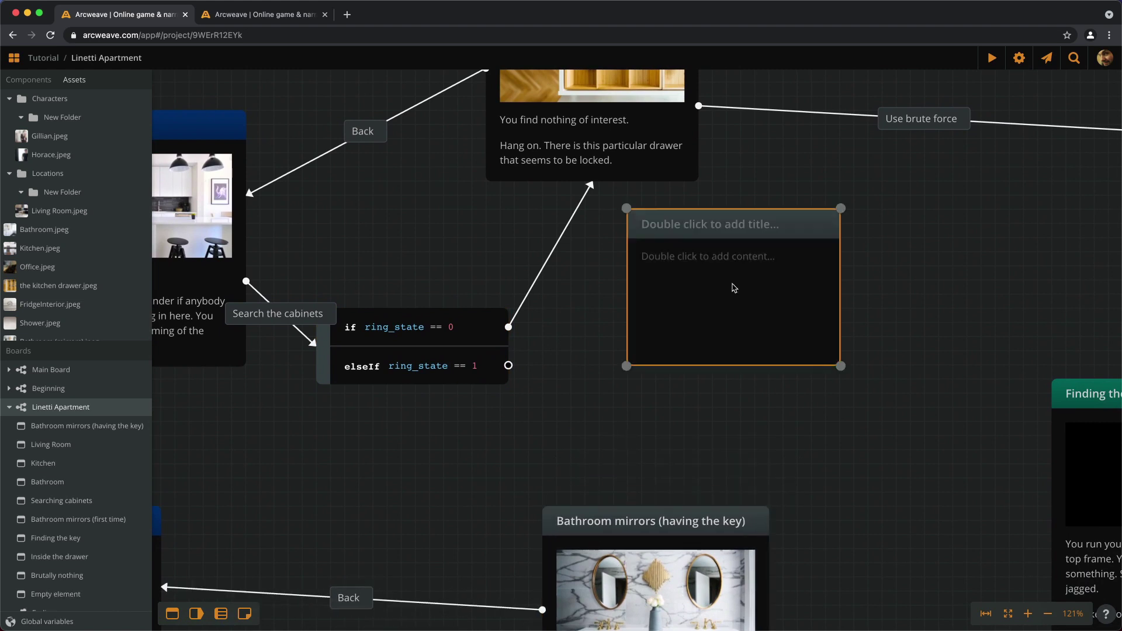
drag(729, 233, 772, 219)
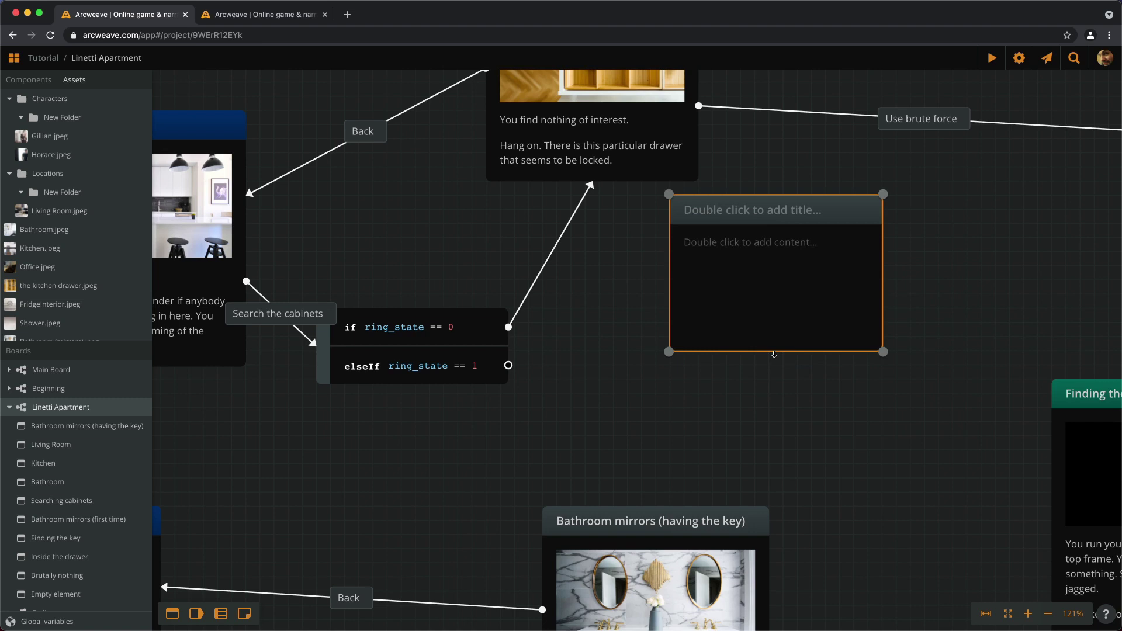
drag(774, 354, 765, 297)
double_click(713, 221)
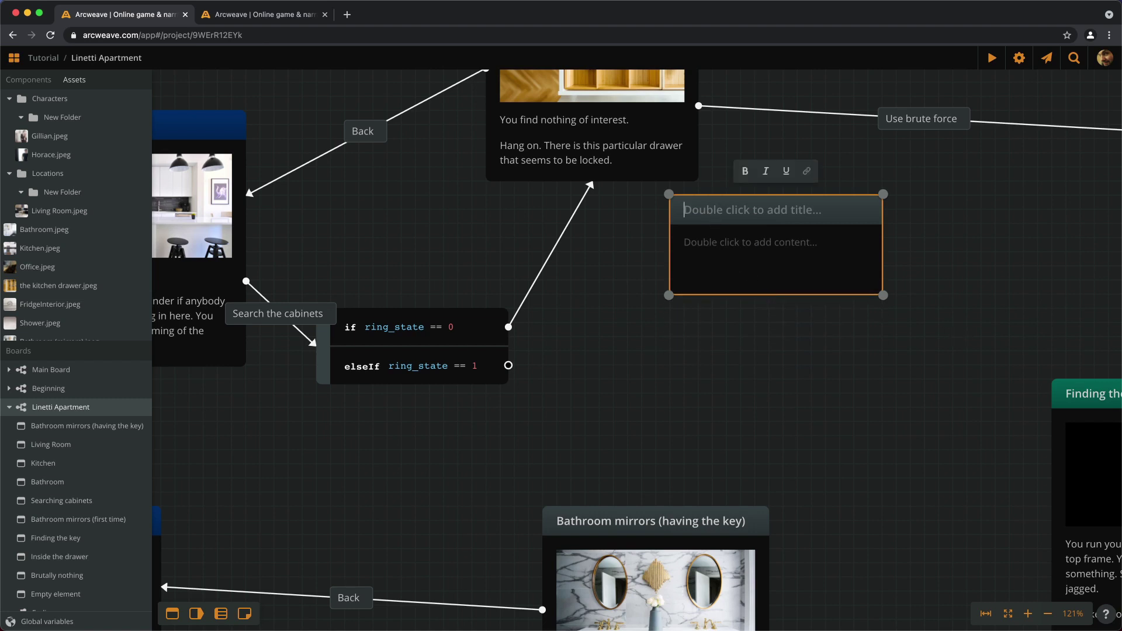
text(Already carrying ring)
key(Return)
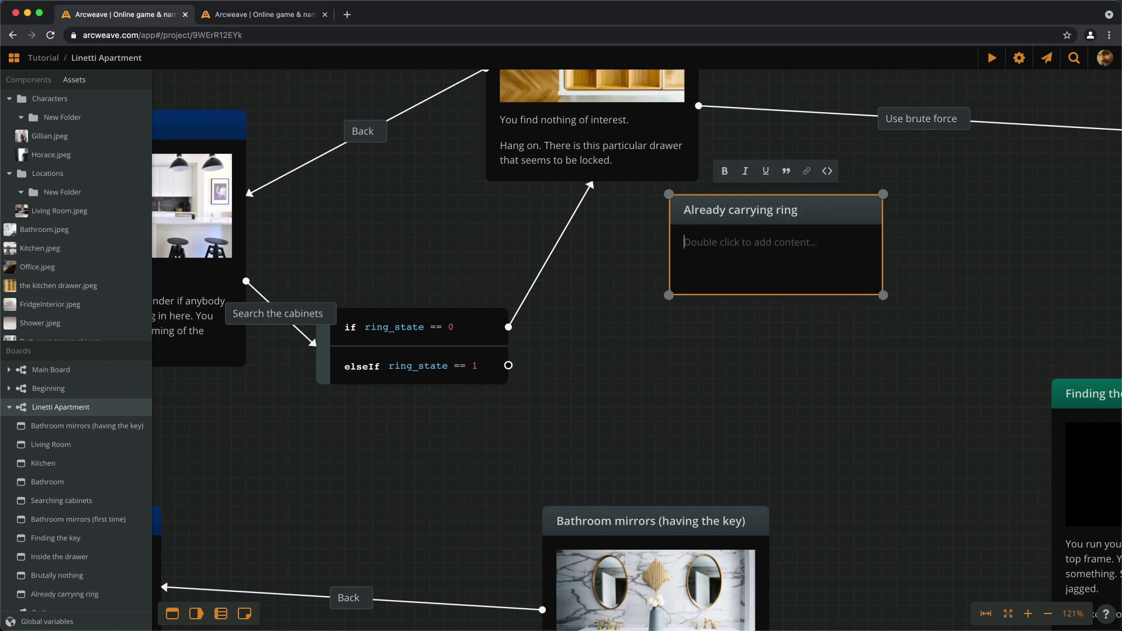
text(You already carry the ring, remember?)
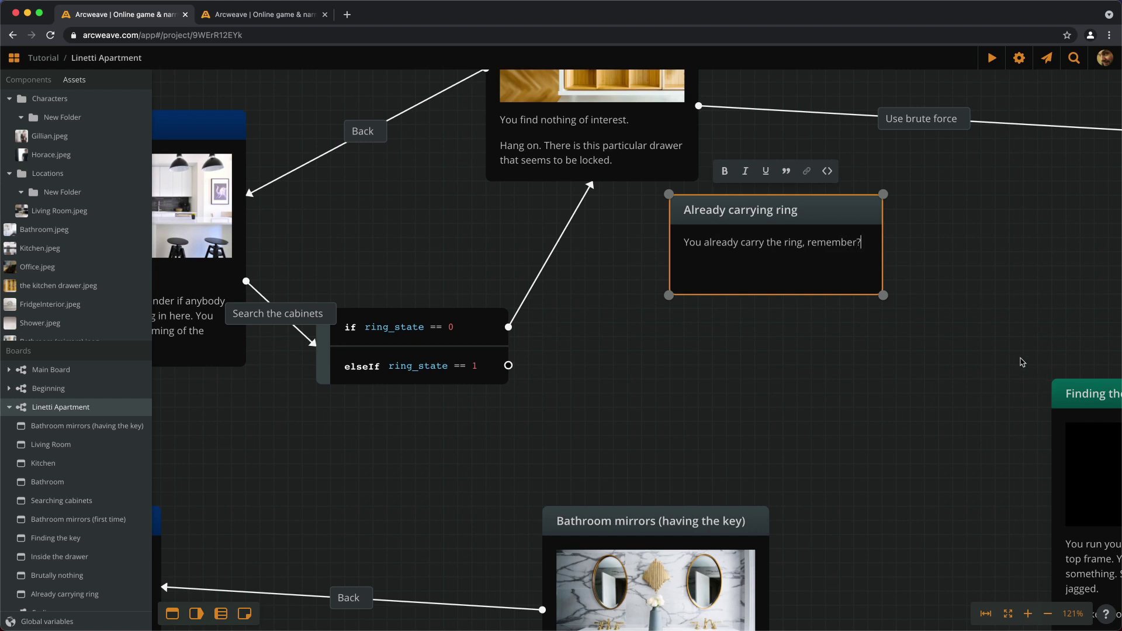
key(Escape)
click(807, 356)
Connect the elseIf ring_state == 1 branch to Already carrying ring
drag(509, 365, 693, 277)
scroll(693, 277, down, 5)
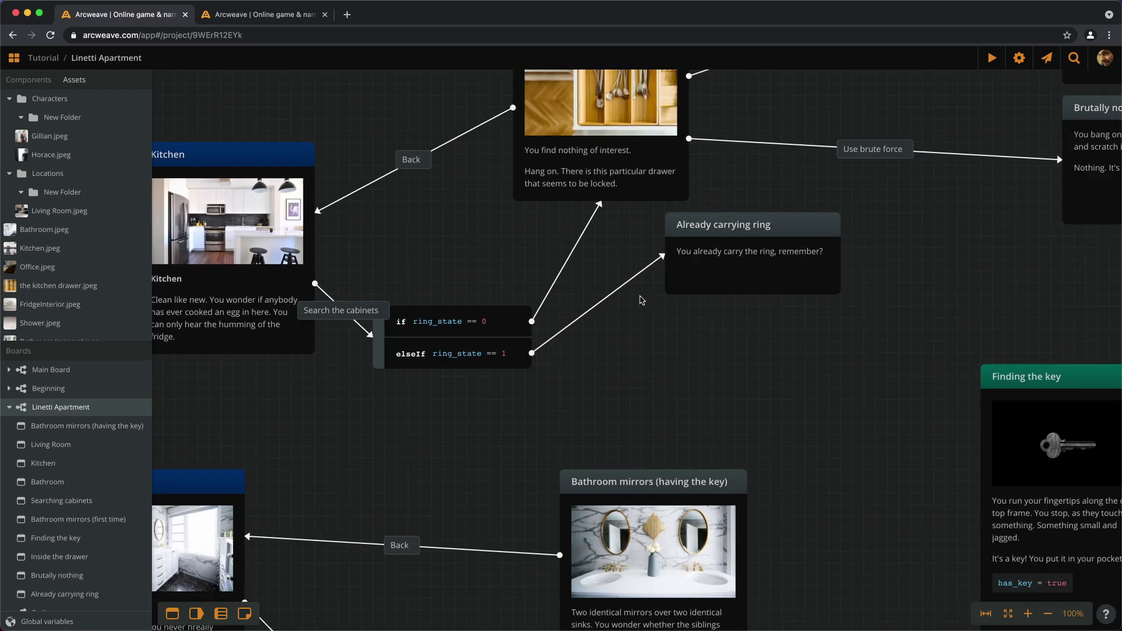
drag(712, 354, 590, 393)
scroll(590, 393, down, 4)
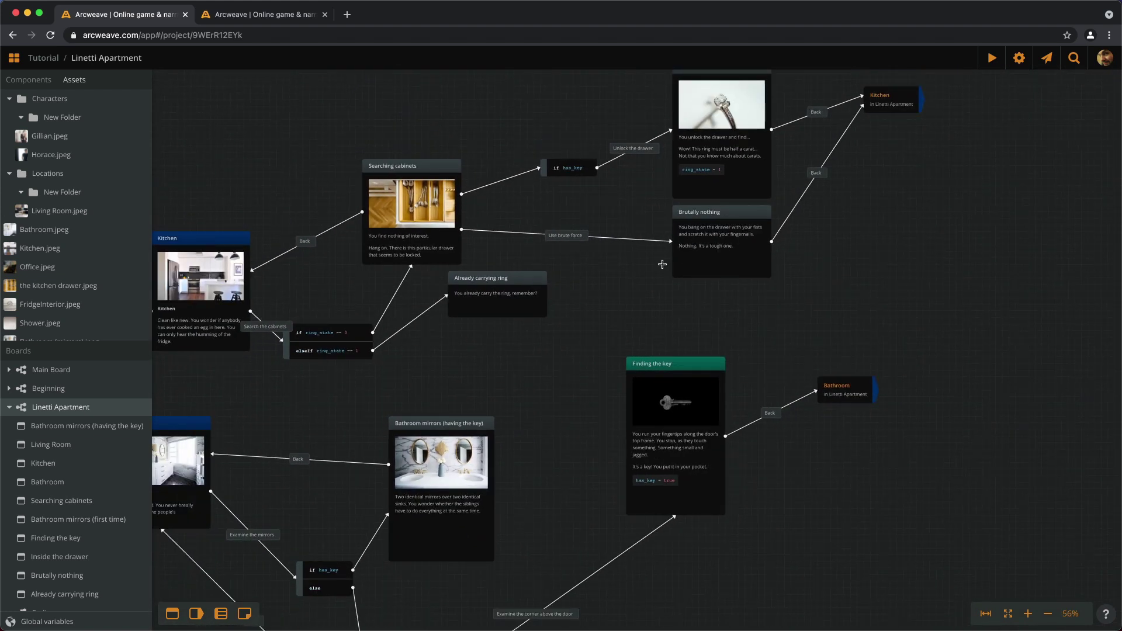
drag(592, 298, 592, 298)
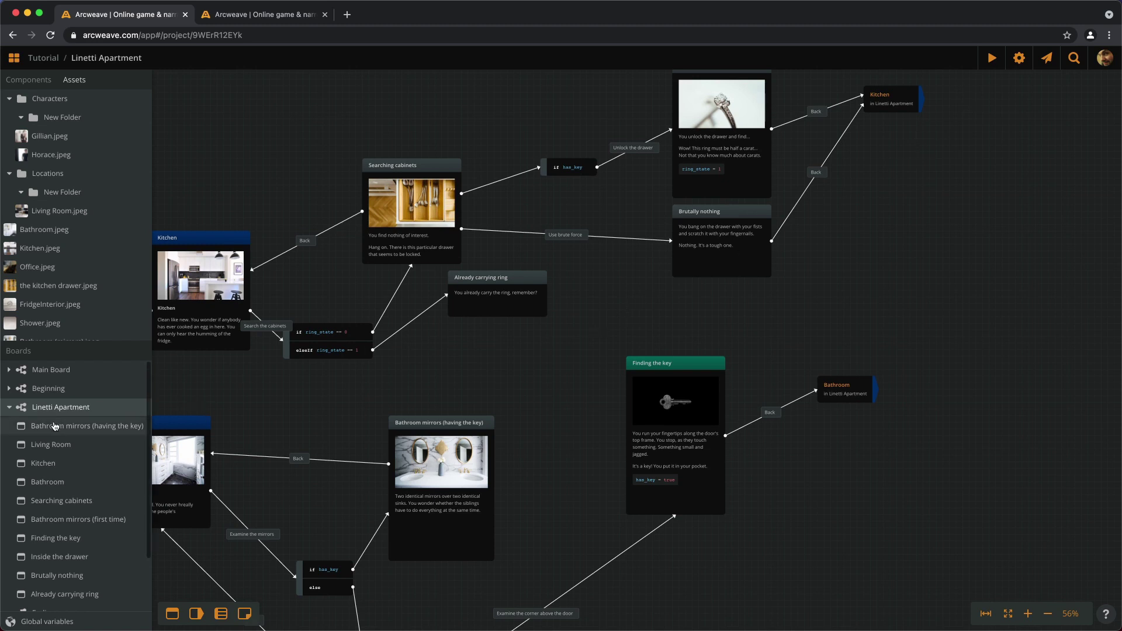
Add a Kitchen jump and link Already carrying ring to it with a 'Back' label
drag(38, 473, 617, 296)
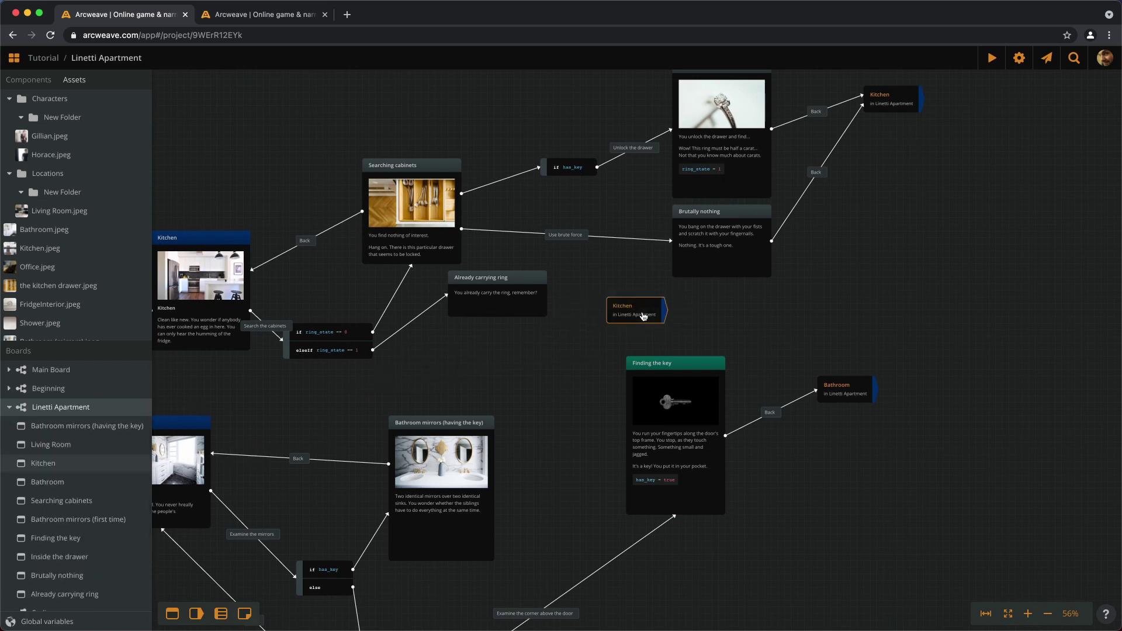
scroll(617, 296, up, 3)
scroll(617, 294, up, 1)
drag(514, 307, 628, 321)
click(557, 311)
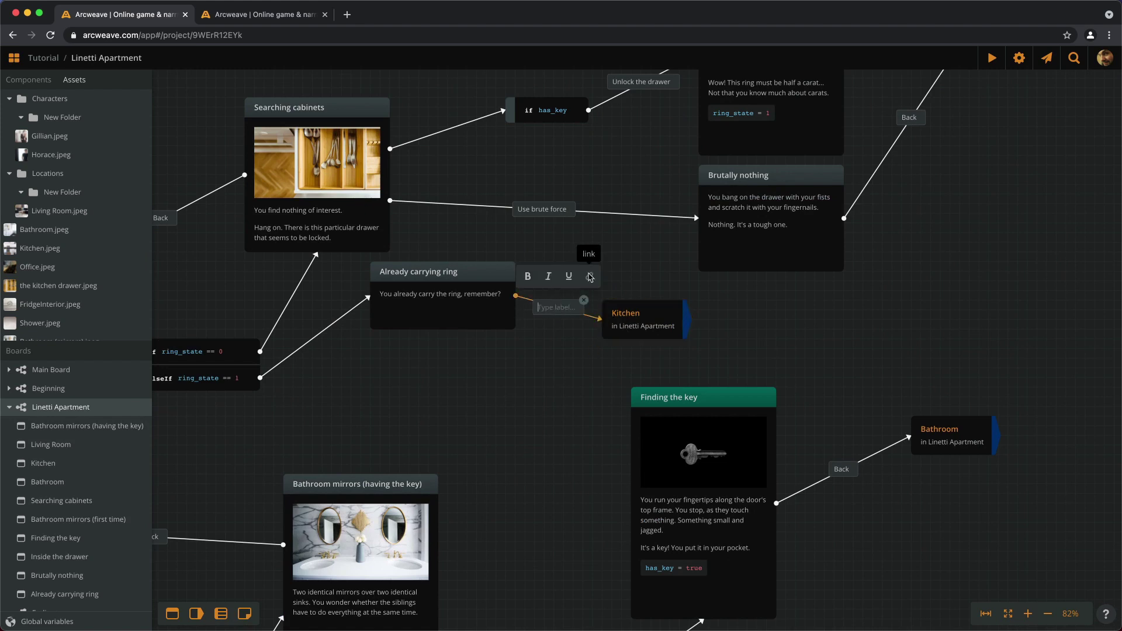
text(Back)
click(505, 451)
scroll(505, 451, up, 5)
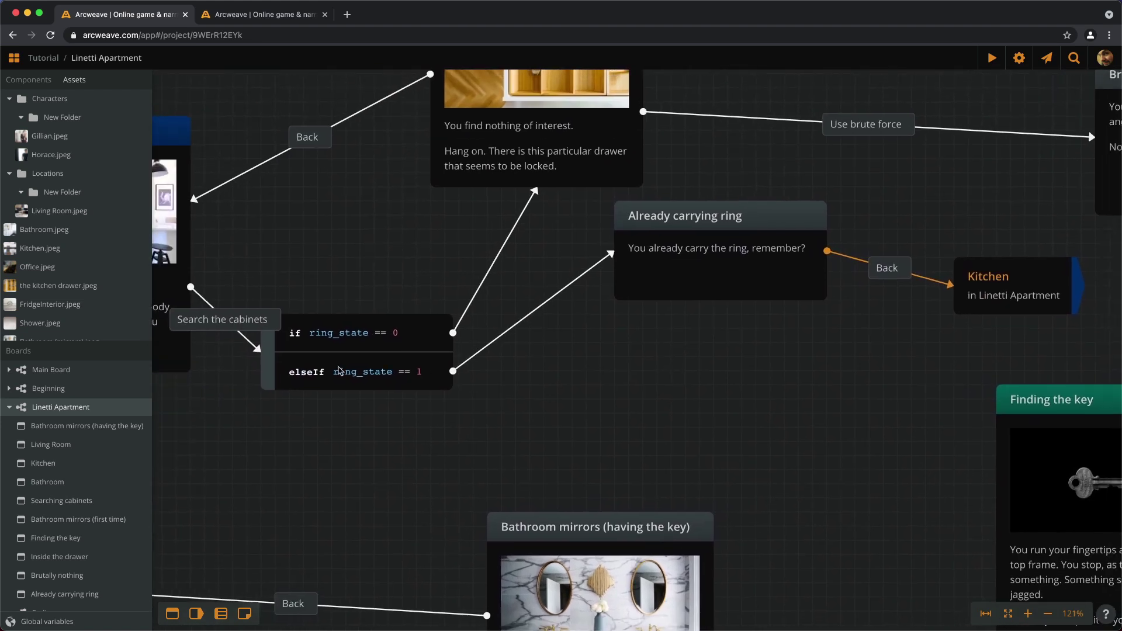
Add an else branch to the ring_state condition and shorten the Already carrying ring scene
right_click(322, 380)
click(338, 410)
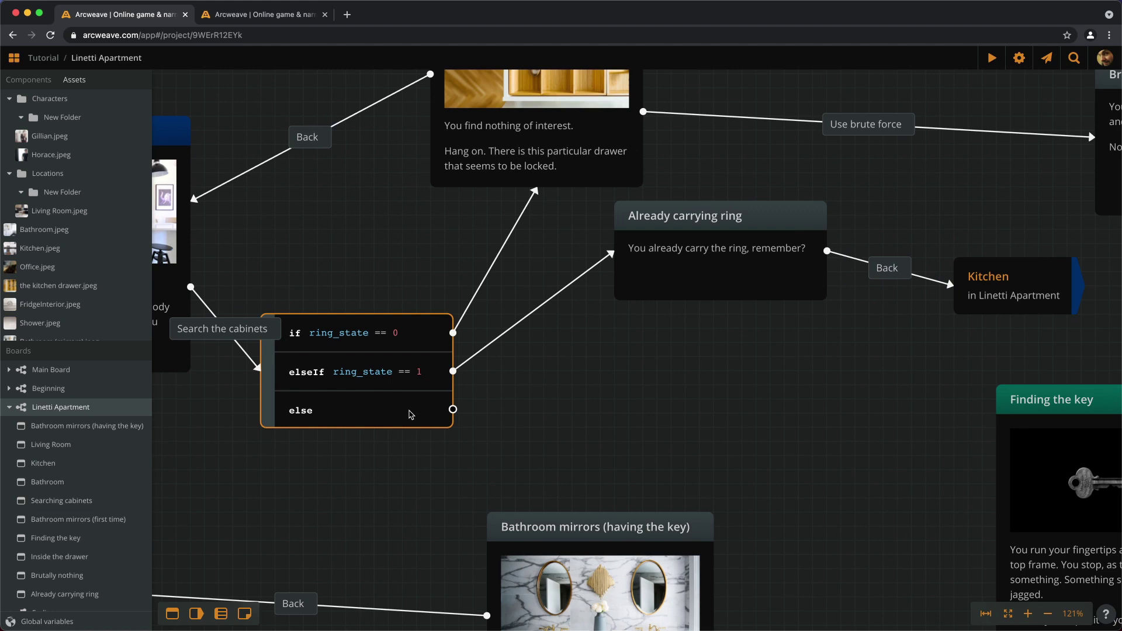
click(670, 288)
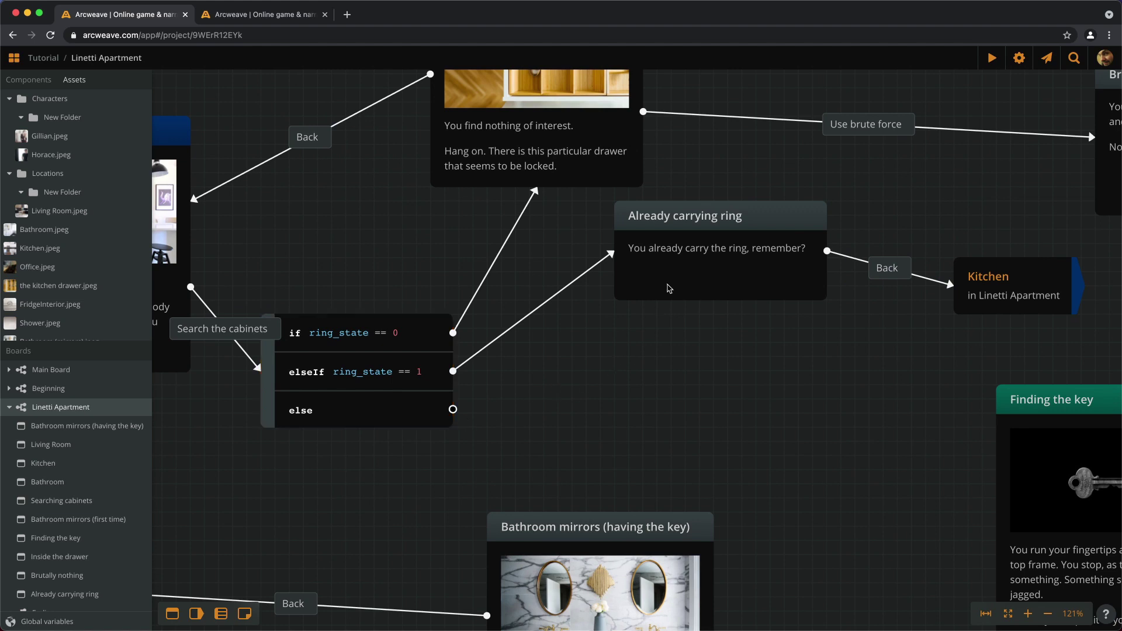
click(717, 240)
drag(730, 295, 730, 277)
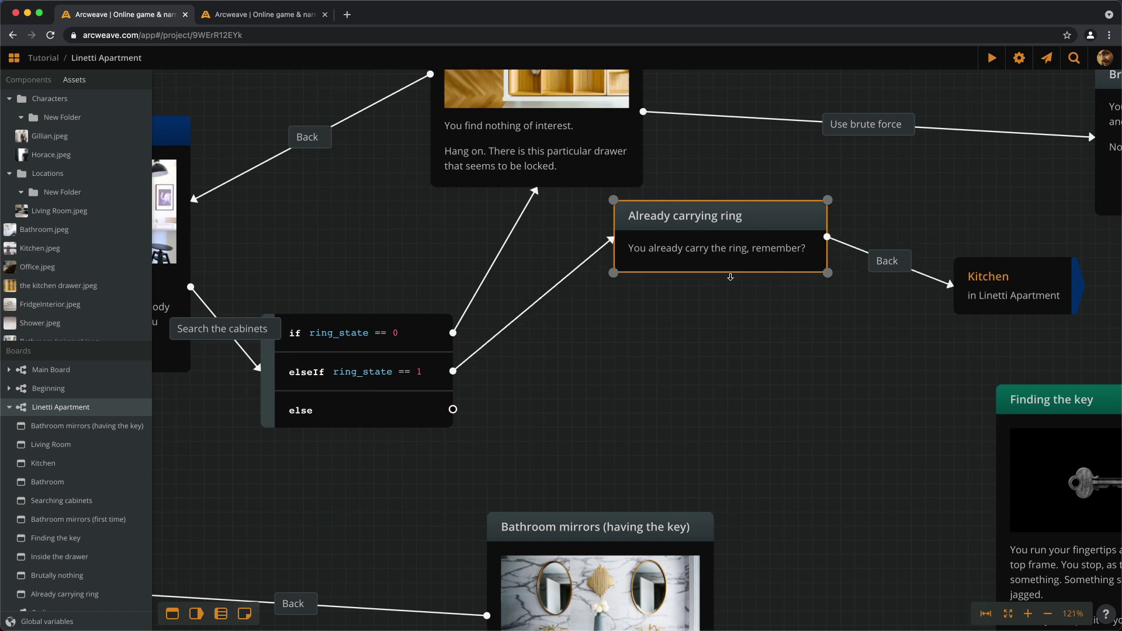
Create a 'Given the ring' scene reading 'You've given the ring away, remember' and link else to it
double_click(659, 377)
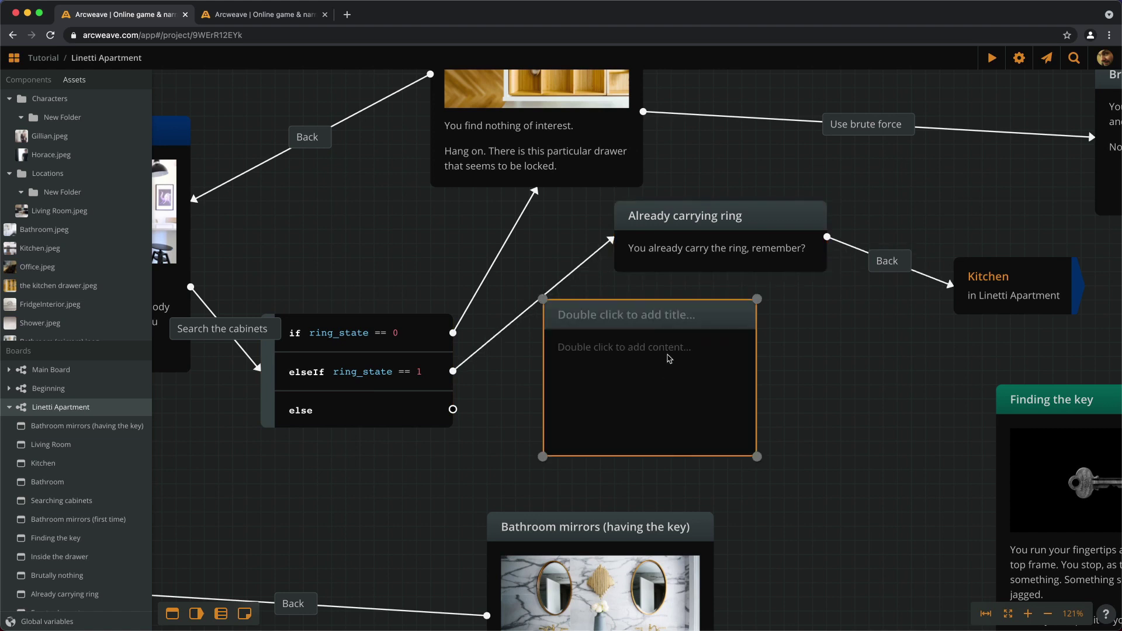
drag(625, 321, 682, 320)
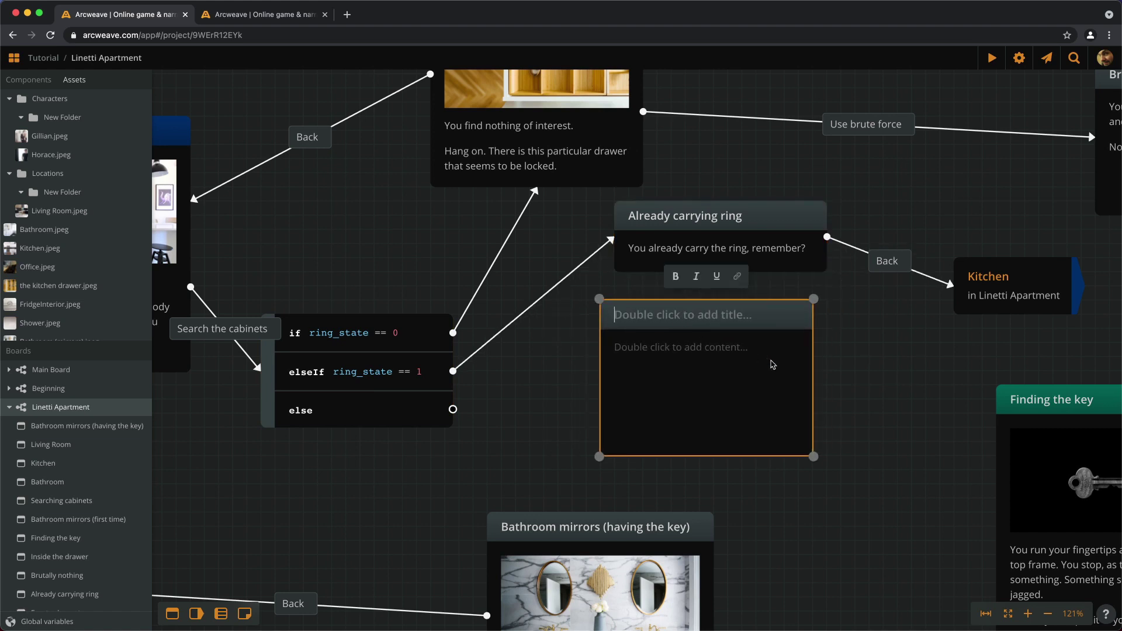
text(Given the ring)
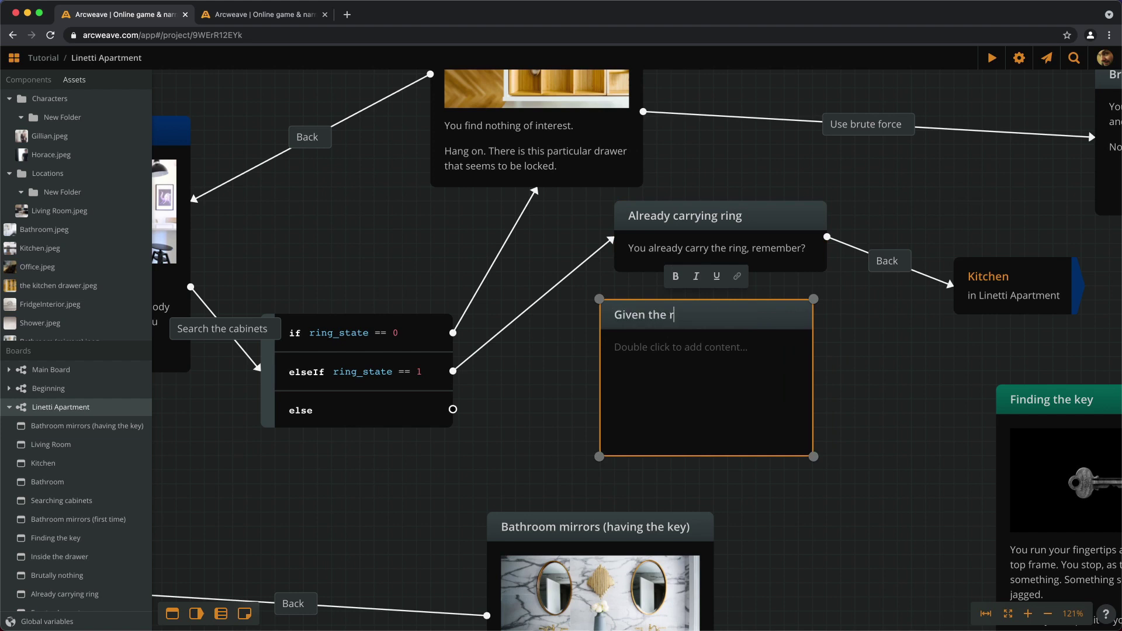
key(Return)
text(You've given the ring away, remember?)
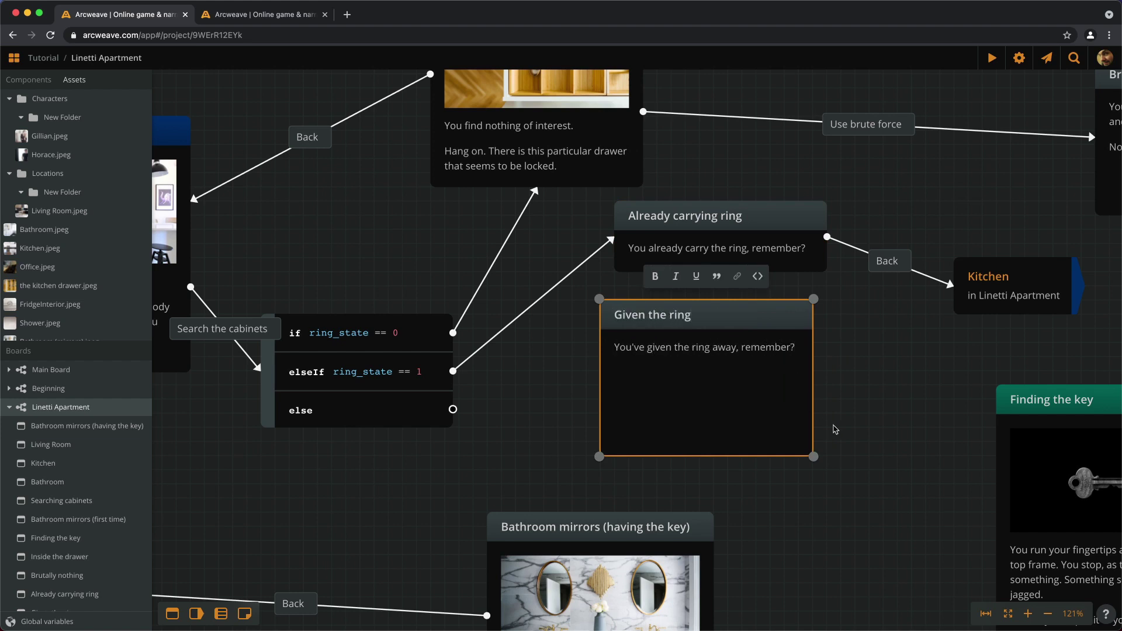
key(Escape)
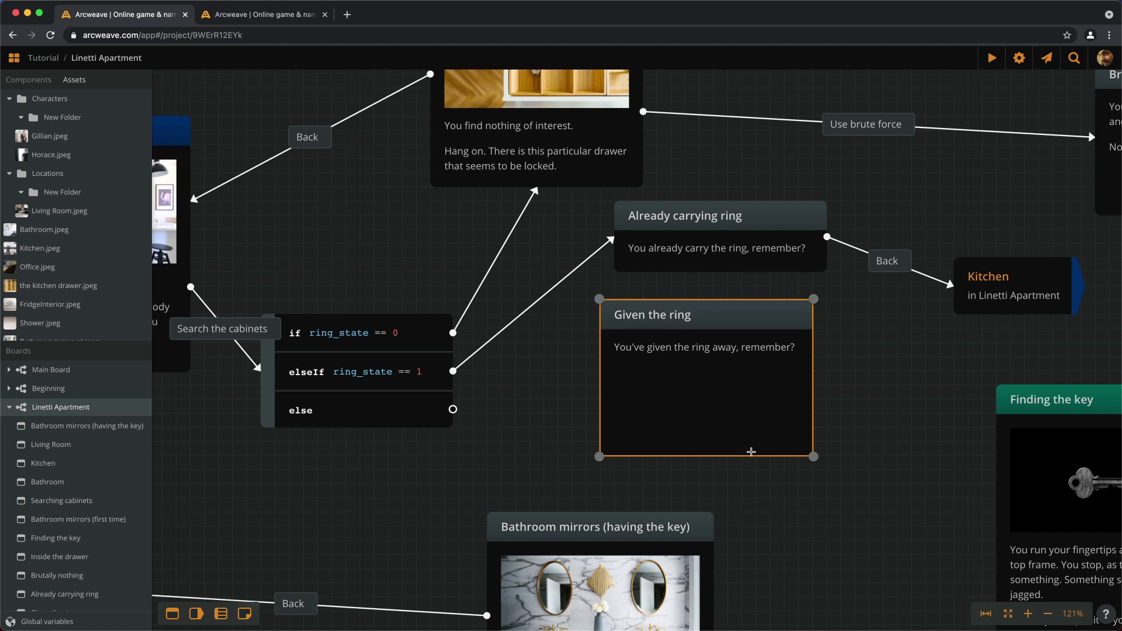
drag(752, 457, 756, 378)
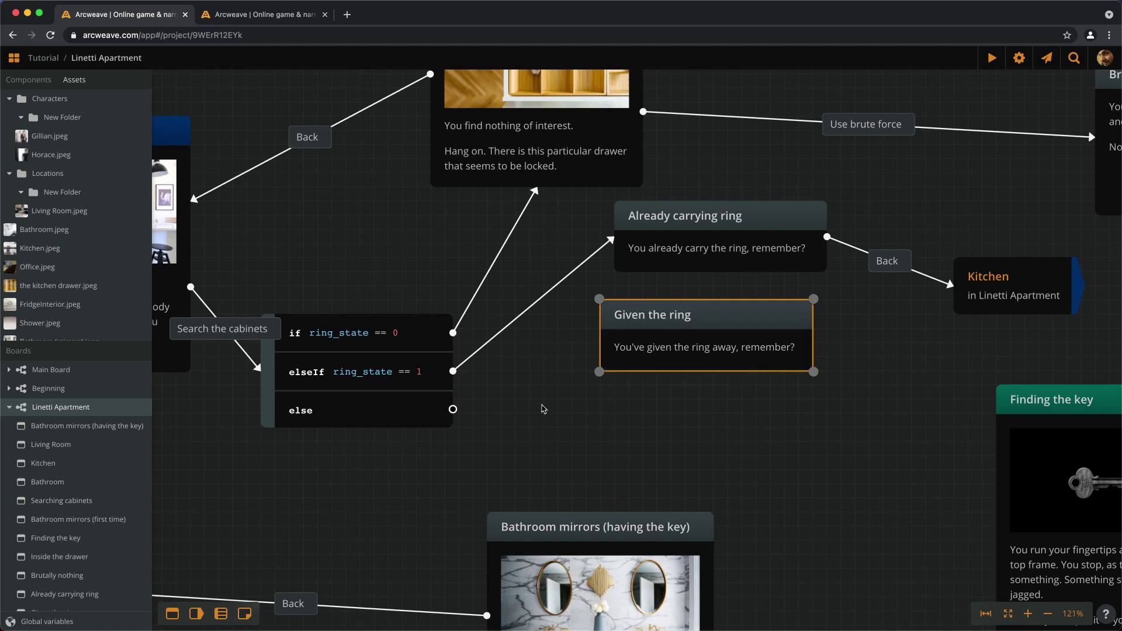
drag(454, 410, 645, 351)
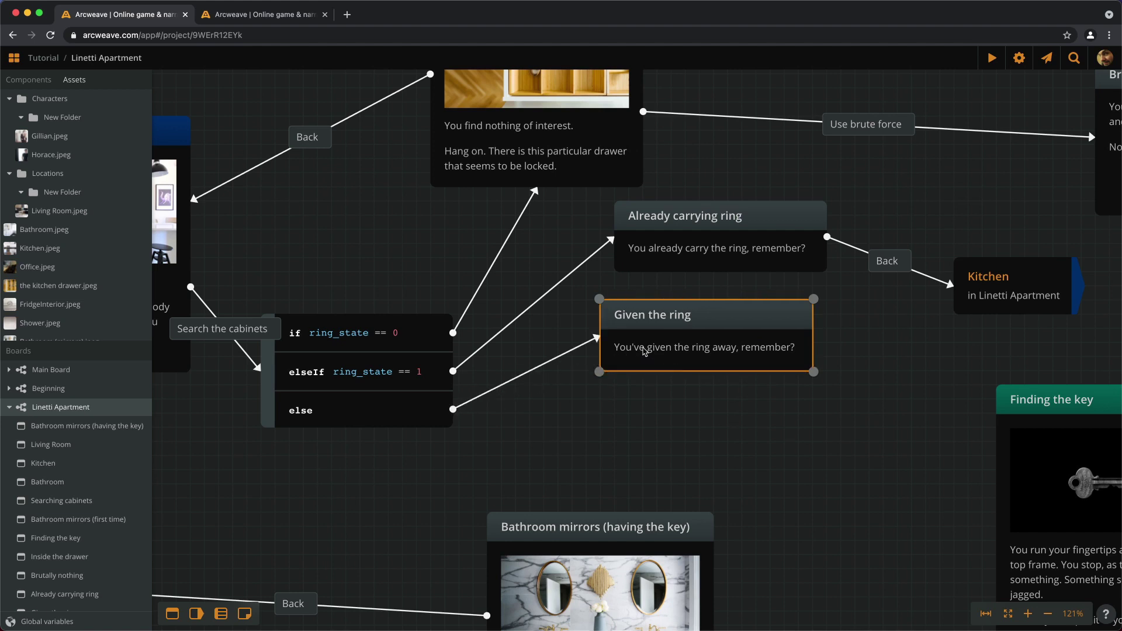
drag(724, 325, 725, 339)
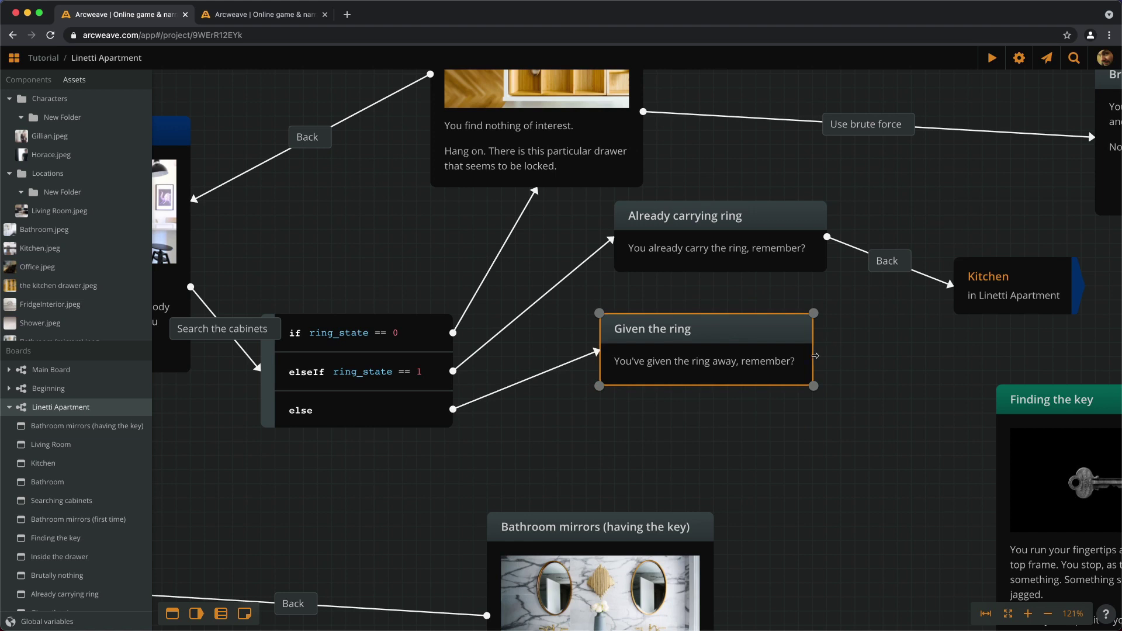
Connect Given the ring to Kitchen with a connection labelled 'Back'
drag(811, 358, 967, 294)
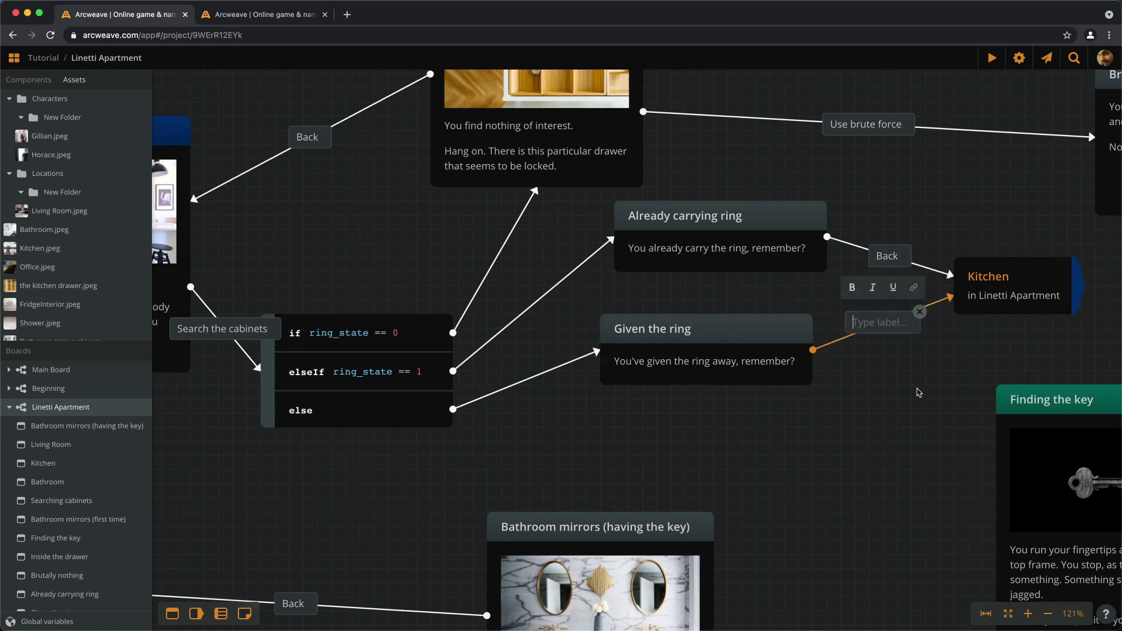
text(Back)
key(Return)
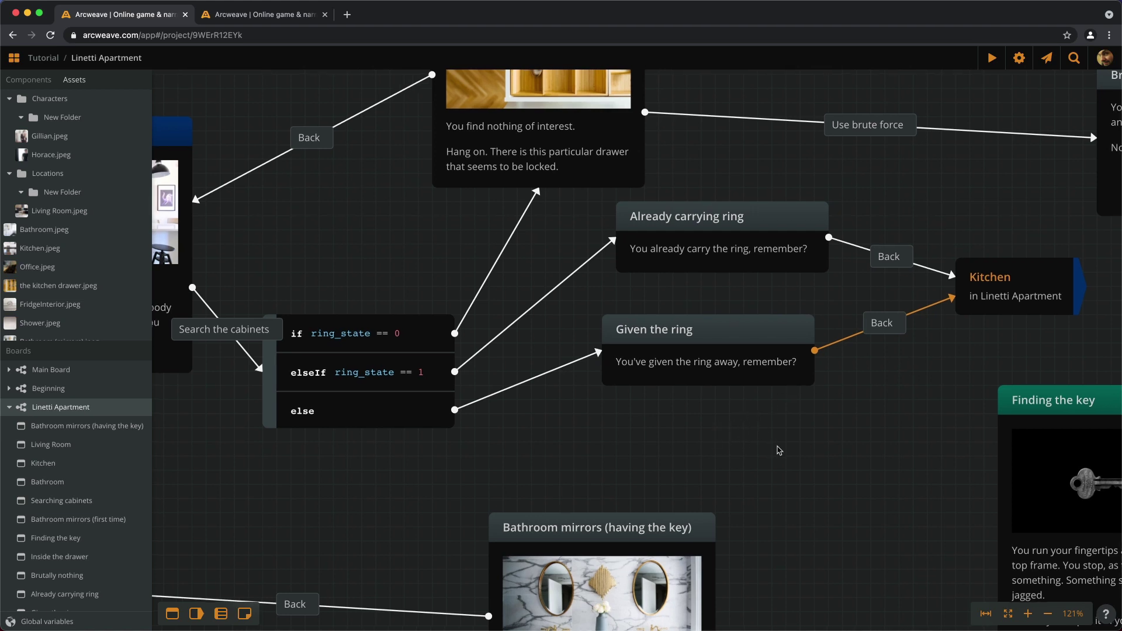
Colour the Given the ring and Already carrying ring scenes dark red
drag(778, 447, 669, 237)
right_click(669, 238)
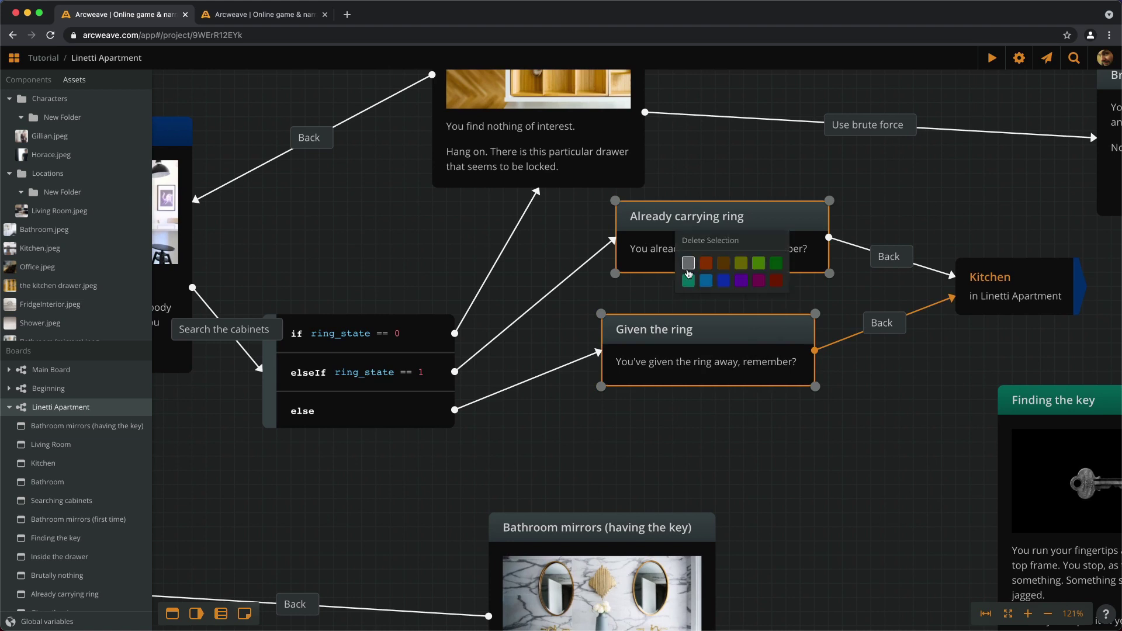
click(777, 282)
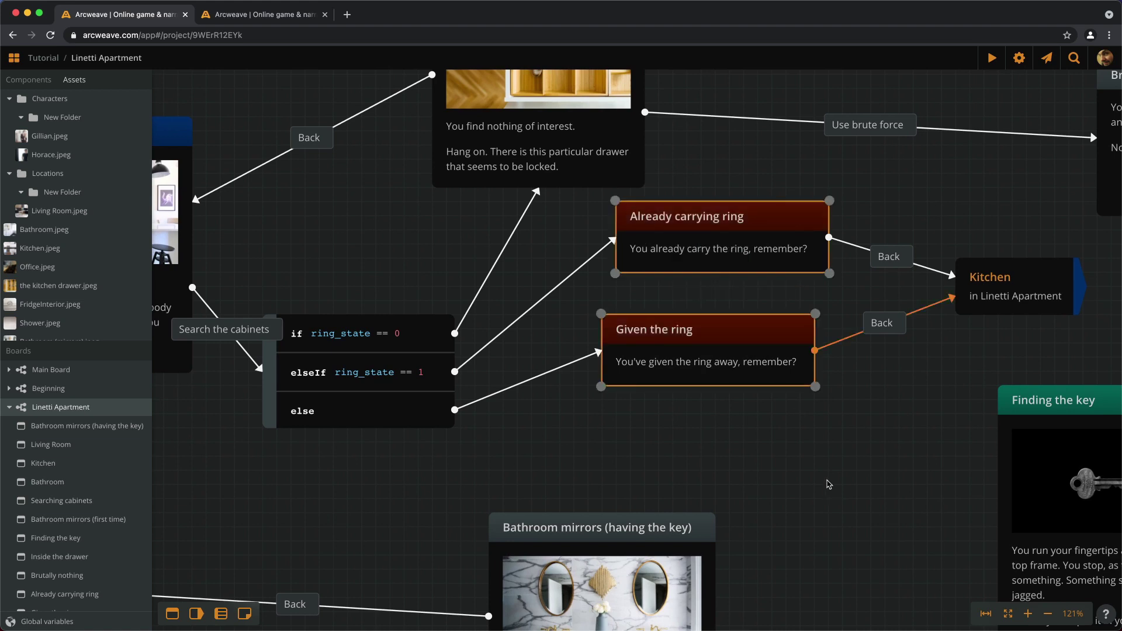
Move the Kitchen node slightly up and to the left
click(828, 483)
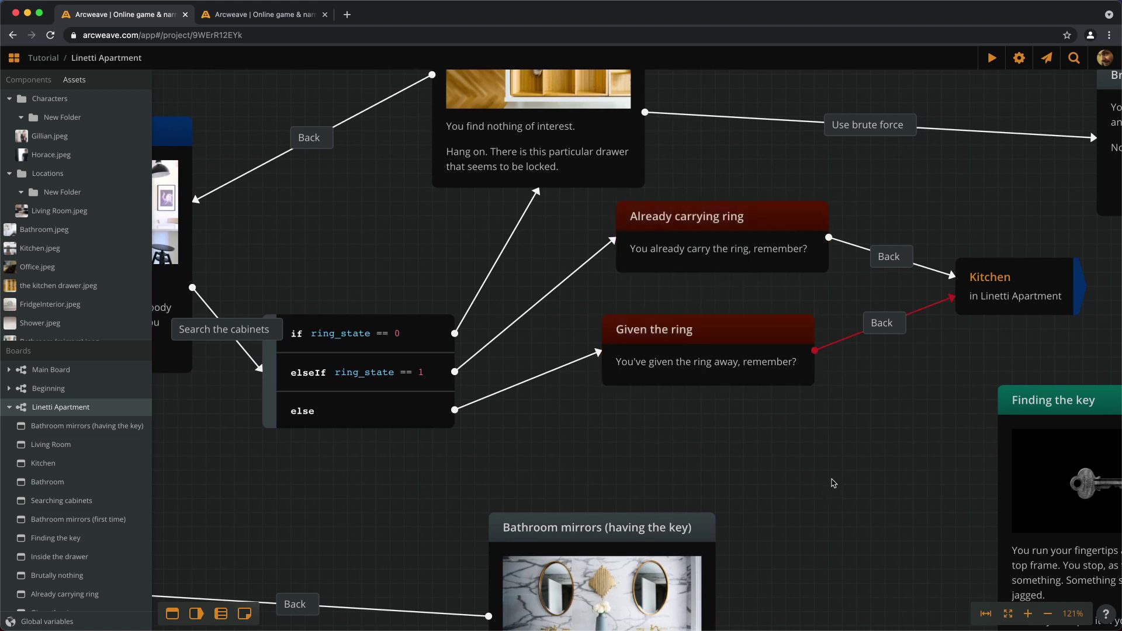
scroll(833, 483, down, 4)
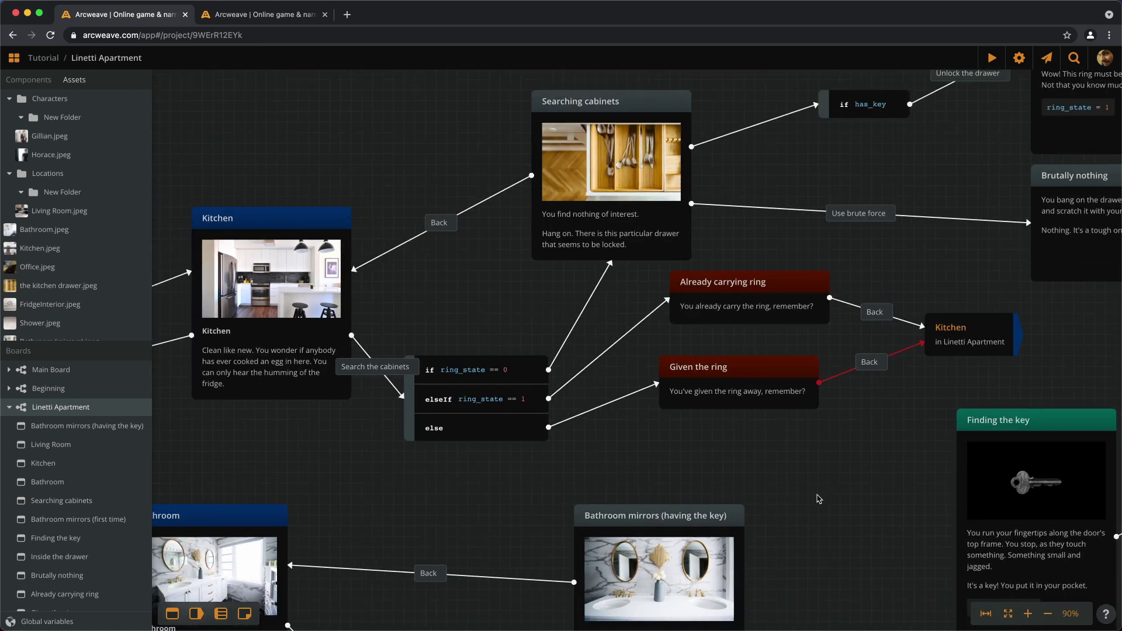
scroll(795, 450, up, 2)
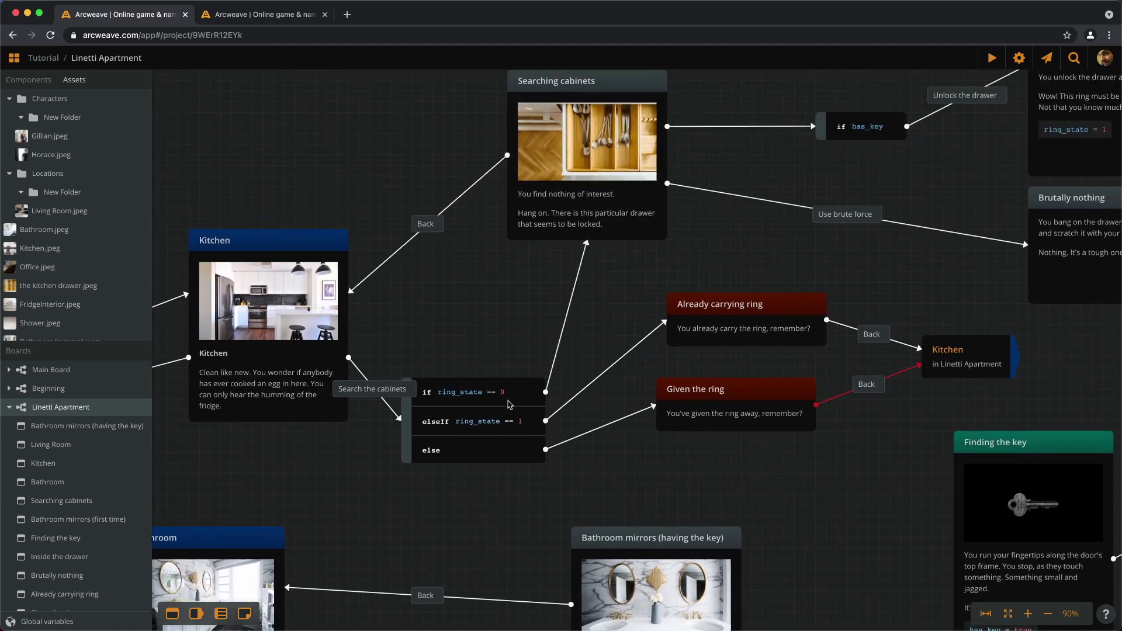
scroll(529, 430, down, 4)
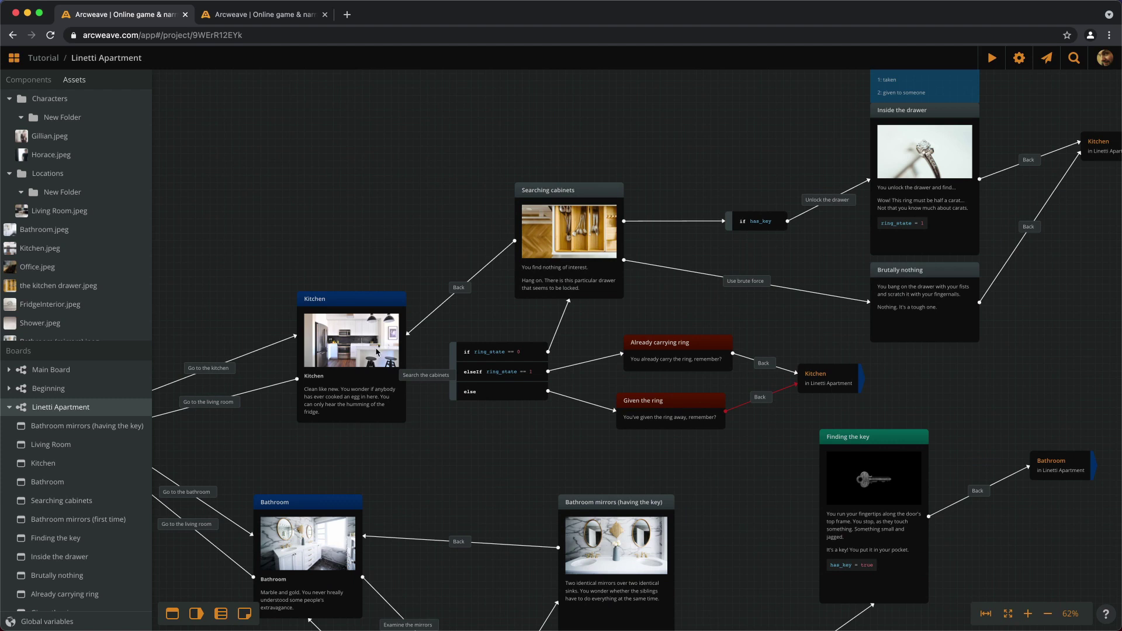
drag(365, 352, 304, 319)
Pan the board to review the ring_state condition, both ring scenes and the locked drawer branch
scroll(244, 296, up, 5)
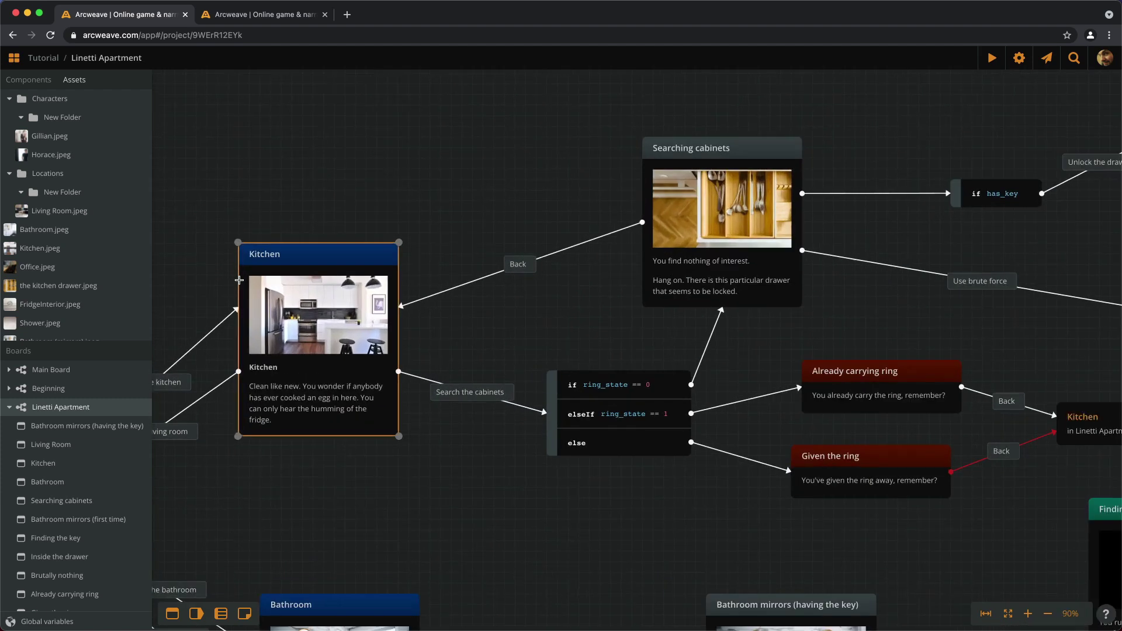
scroll(250, 280, up, 3)
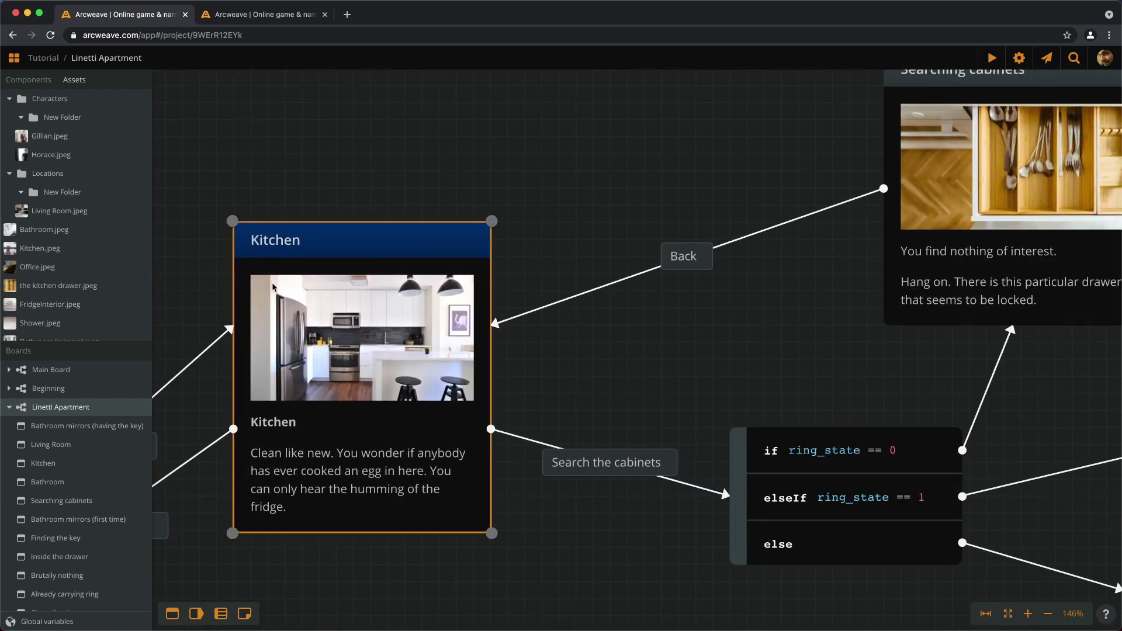
drag(543, 384, 731, 305)
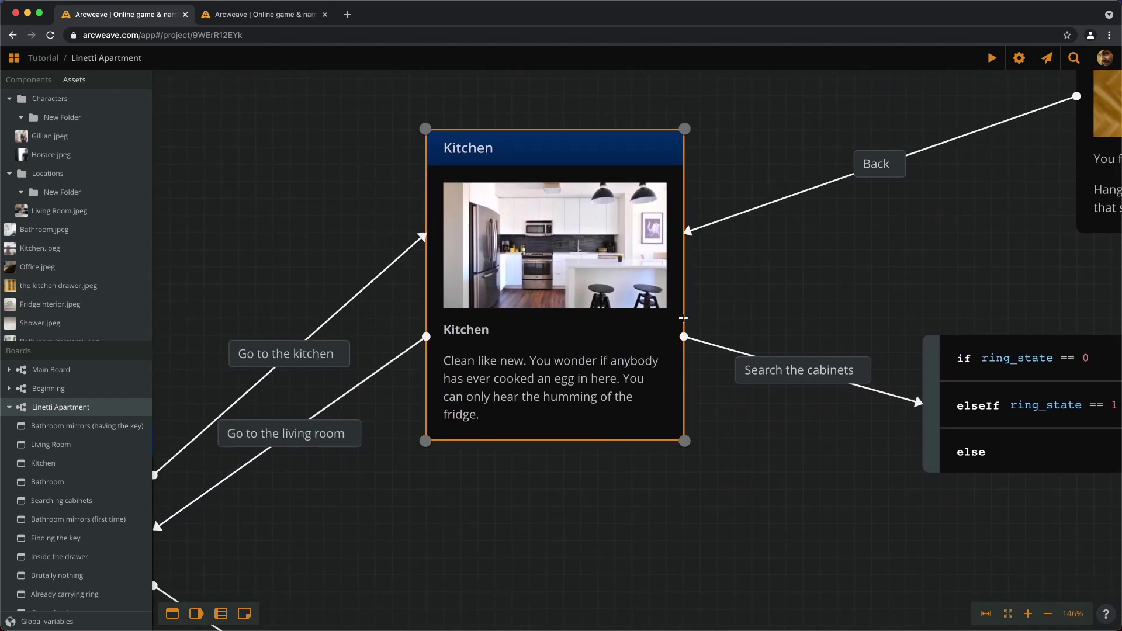
drag(874, 259, 594, 286)
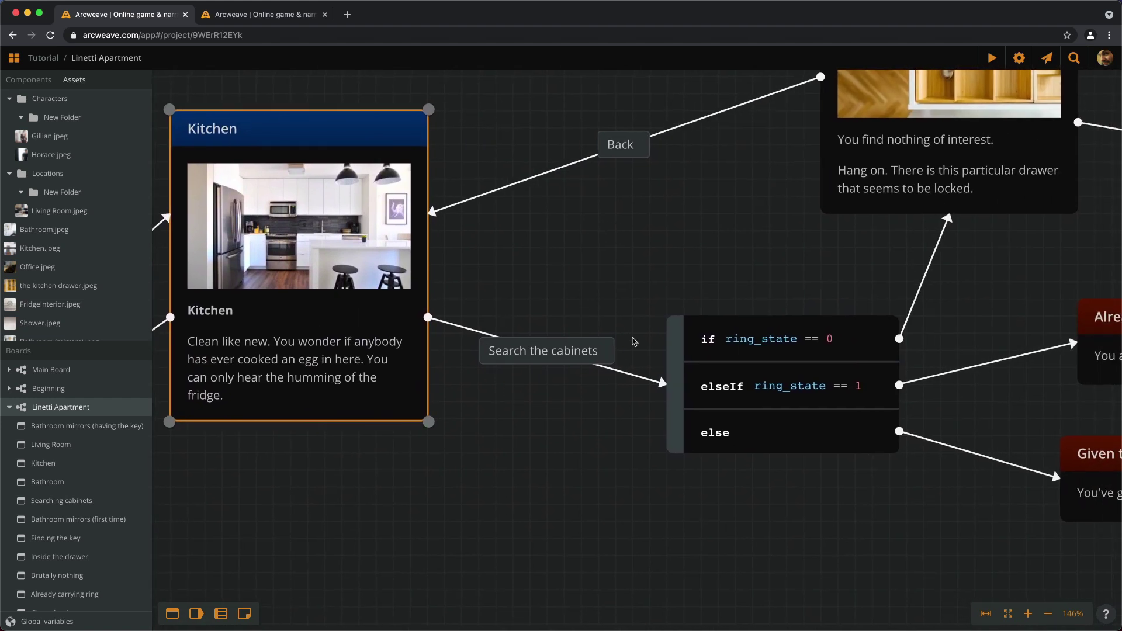
drag(649, 262, 509, 271)
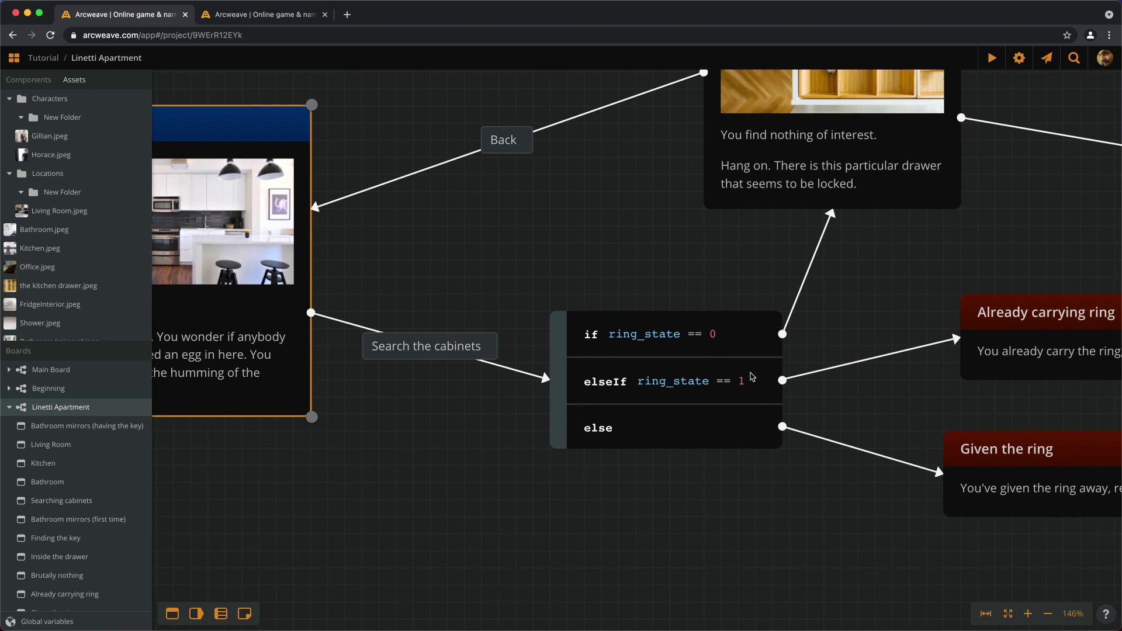
scroll(456, 426, right, 5)
scroll(456, 426, up, 3)
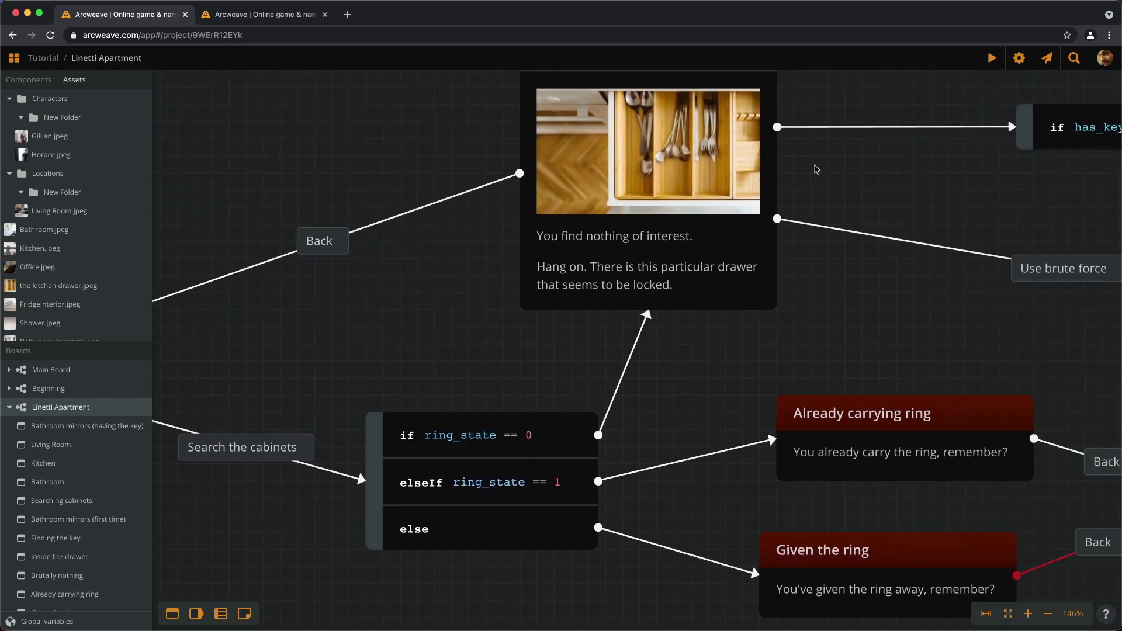
drag(850, 154, 575, 248)
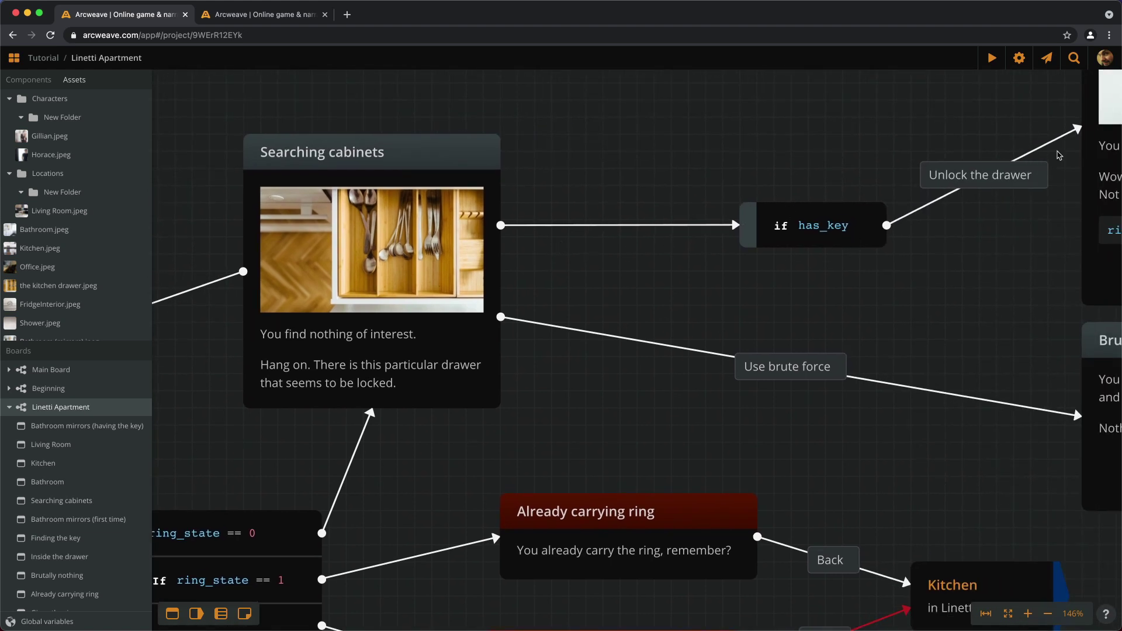
drag(528, 458, 728, 203)
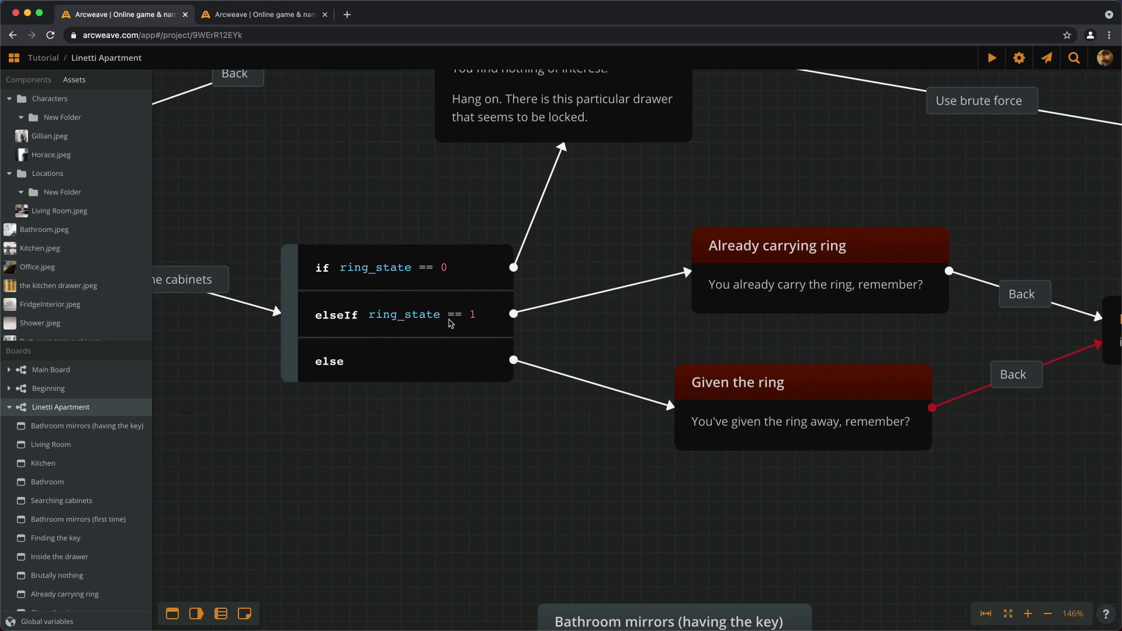
scroll(251, 246, left, 3)
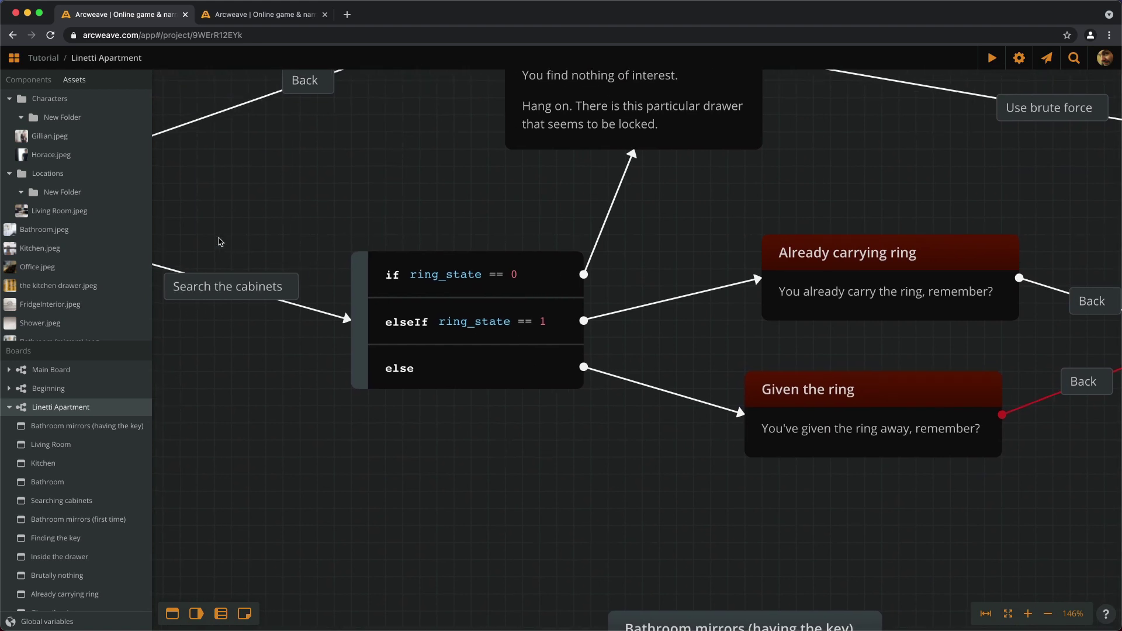
scroll(654, 342, right, 8)
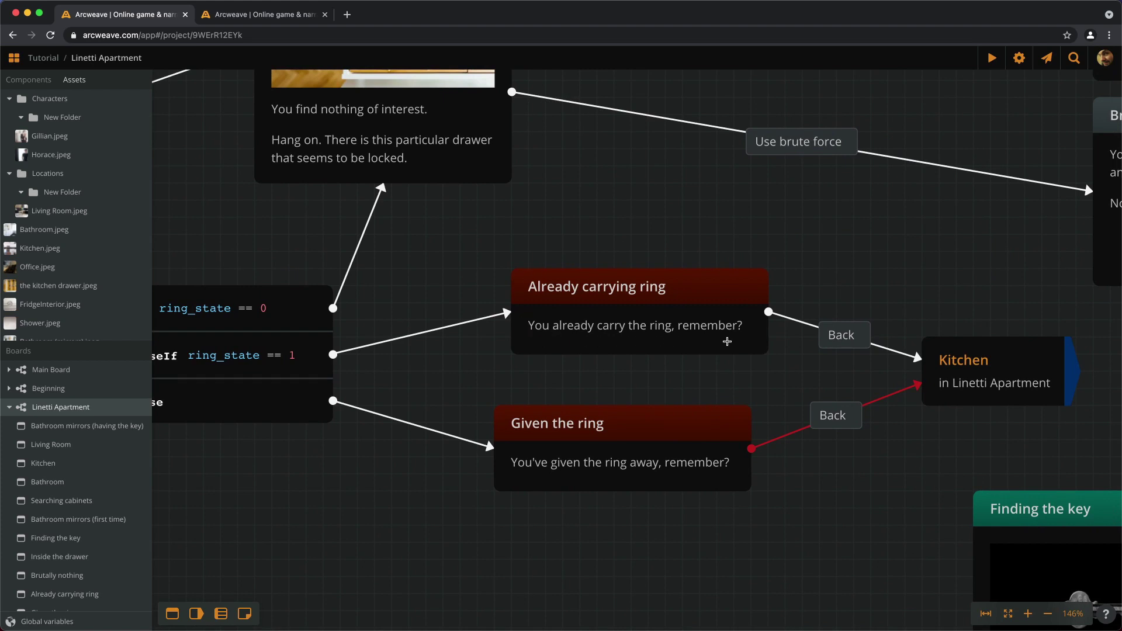
scroll(658, 342, right, 4)
scroll(658, 342, down, 2)
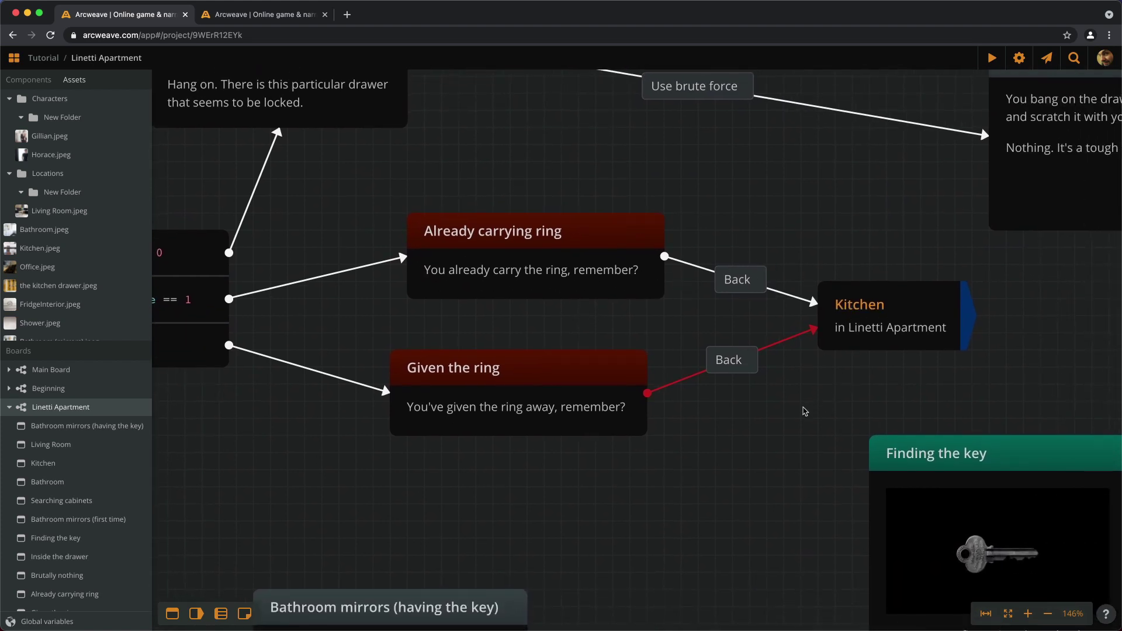
drag(472, 335, 784, 295)
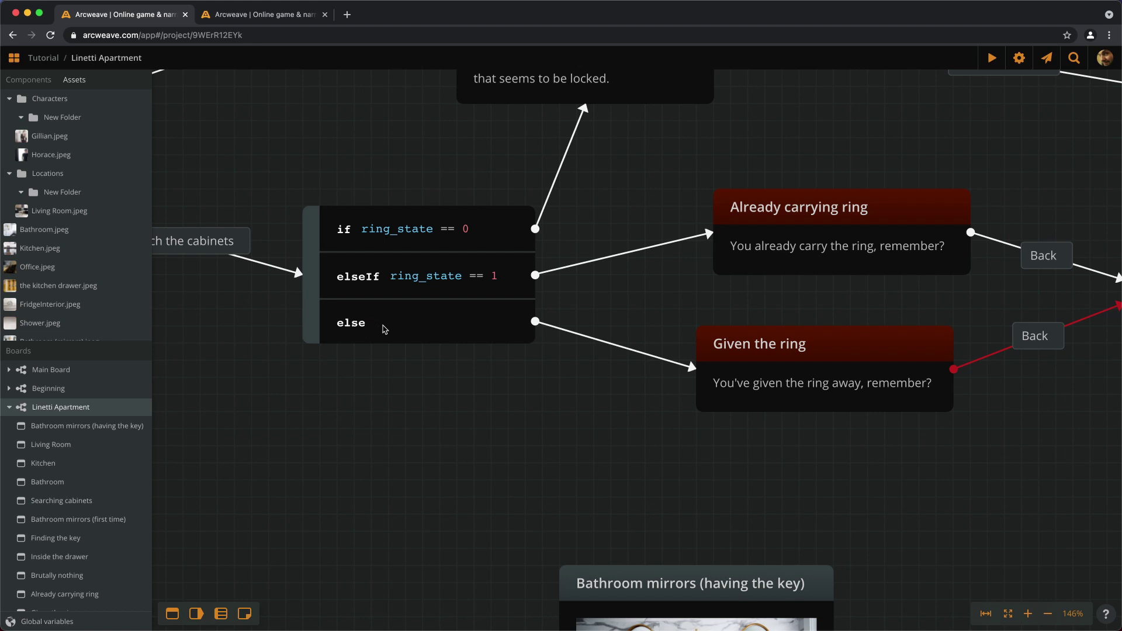
scroll(234, 295, left, 3)
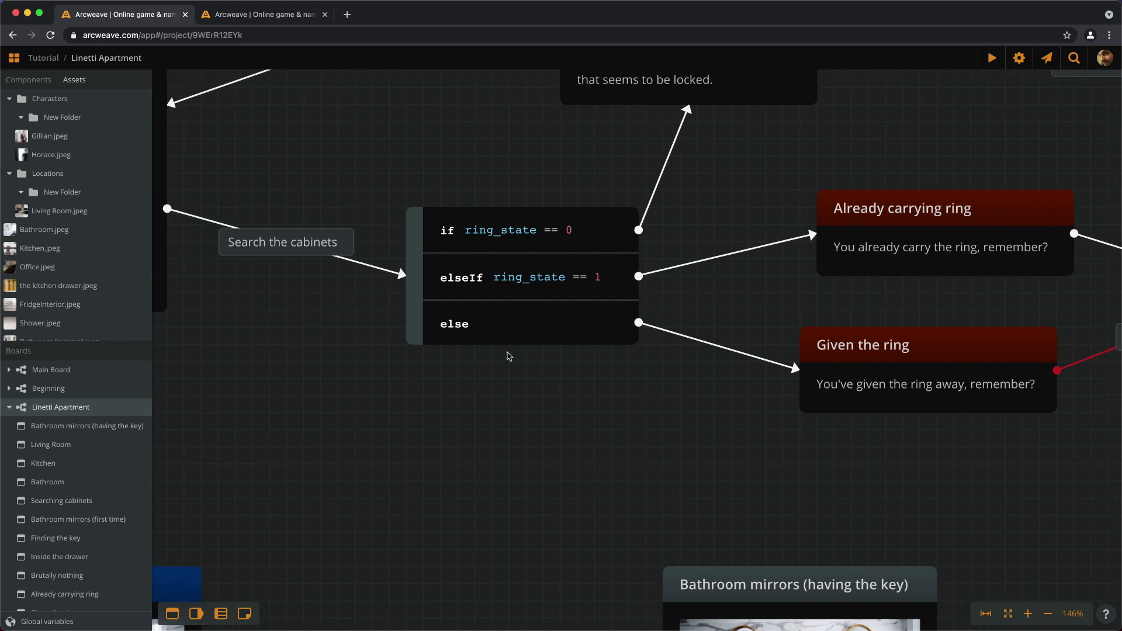
scroll(659, 407, right, 2)
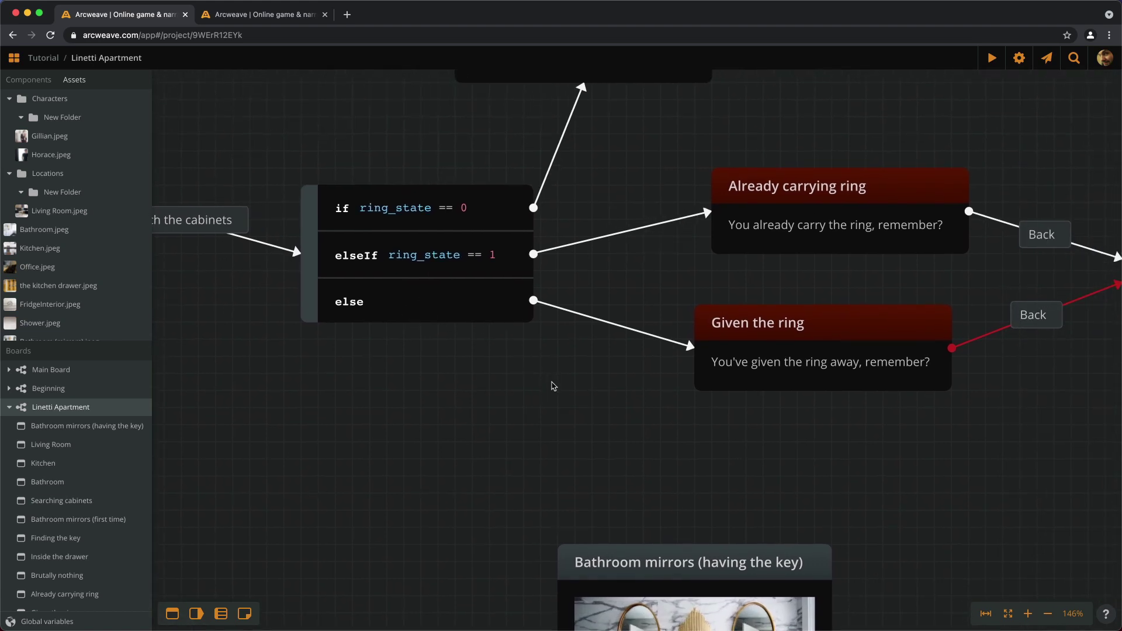
scroll(546, 351, right, 4)
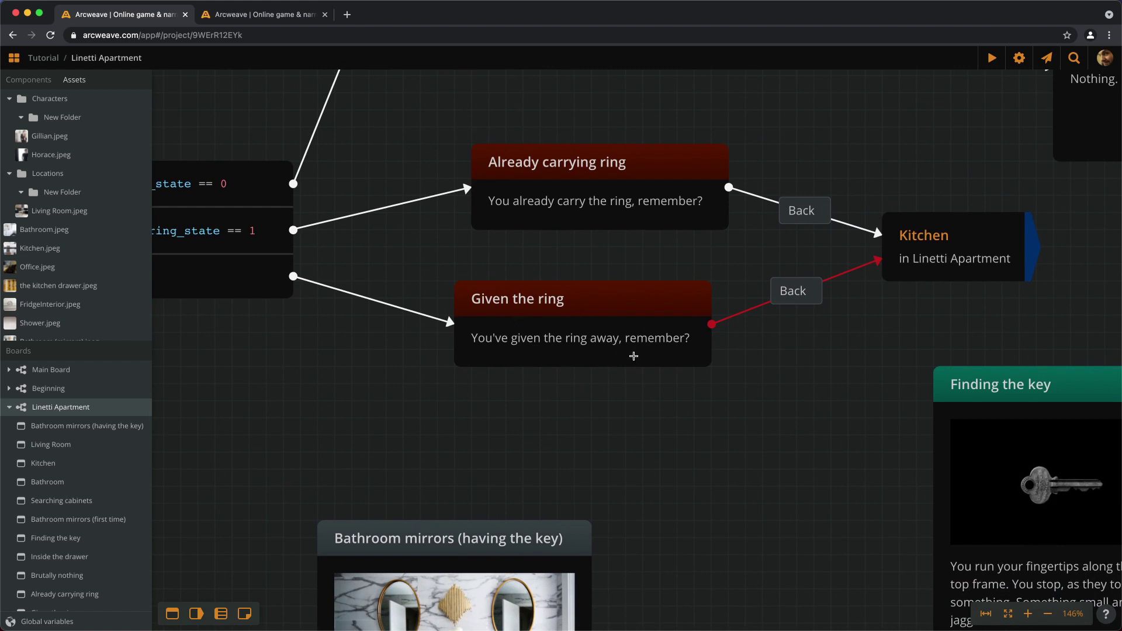
scroll(723, 383, down, 5)
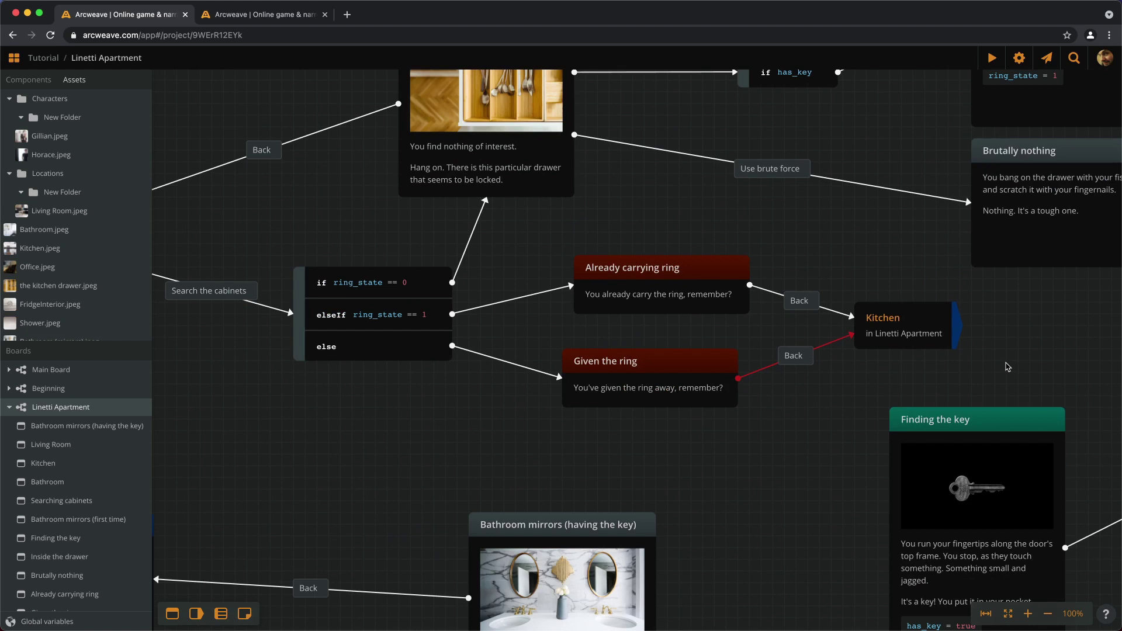
scroll(1007, 367, down, 6)
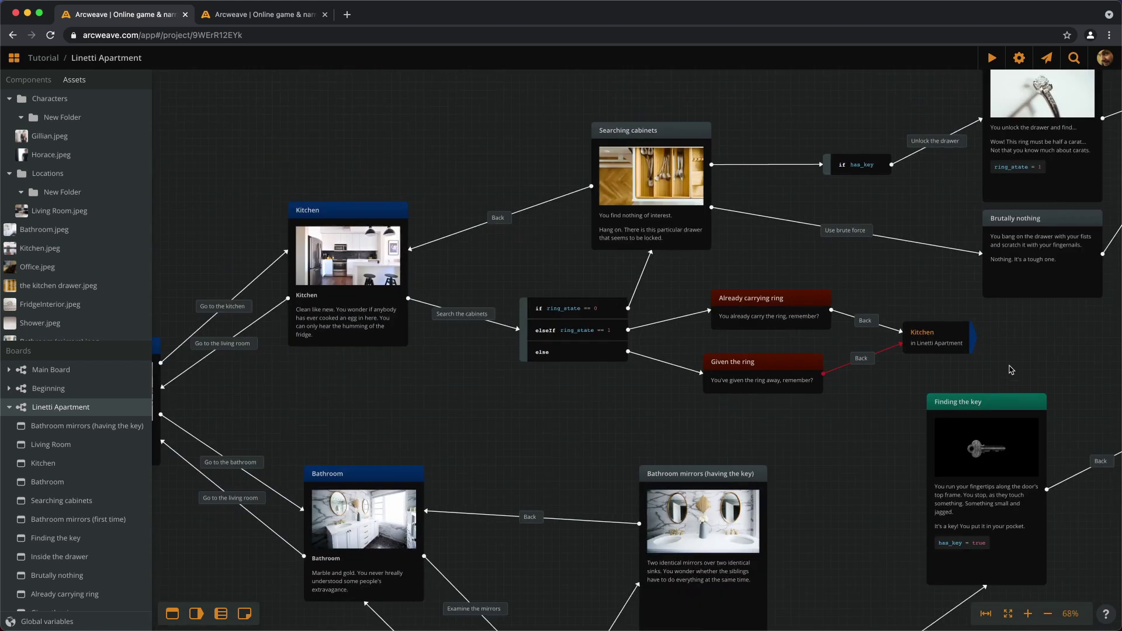
drag(526, 181, 581, 257)
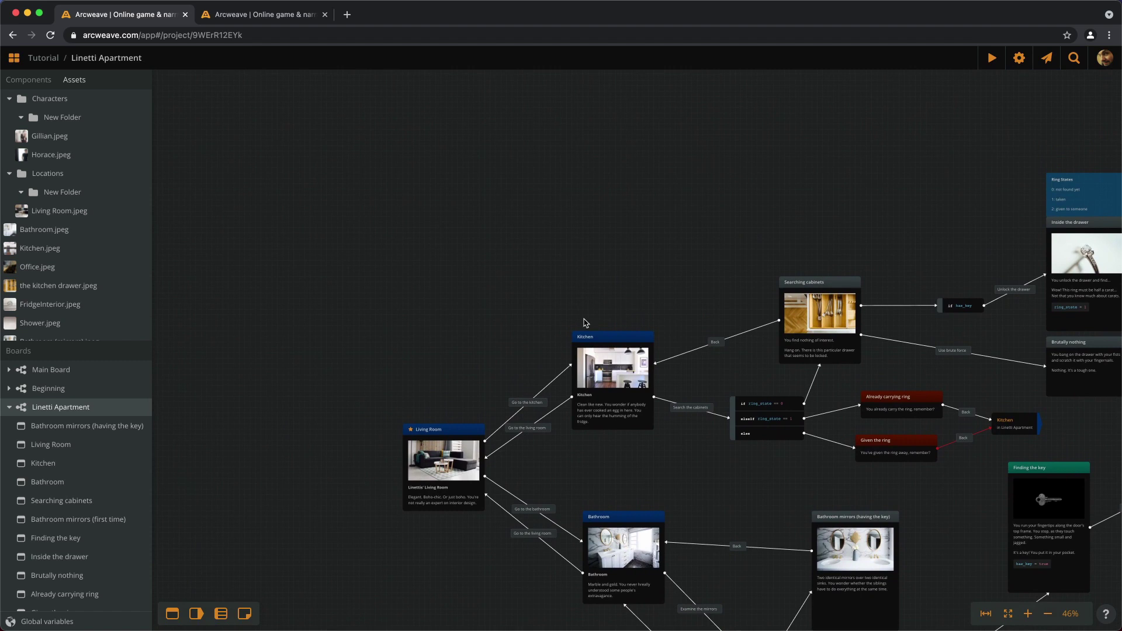
scroll(459, 559, up, 5)
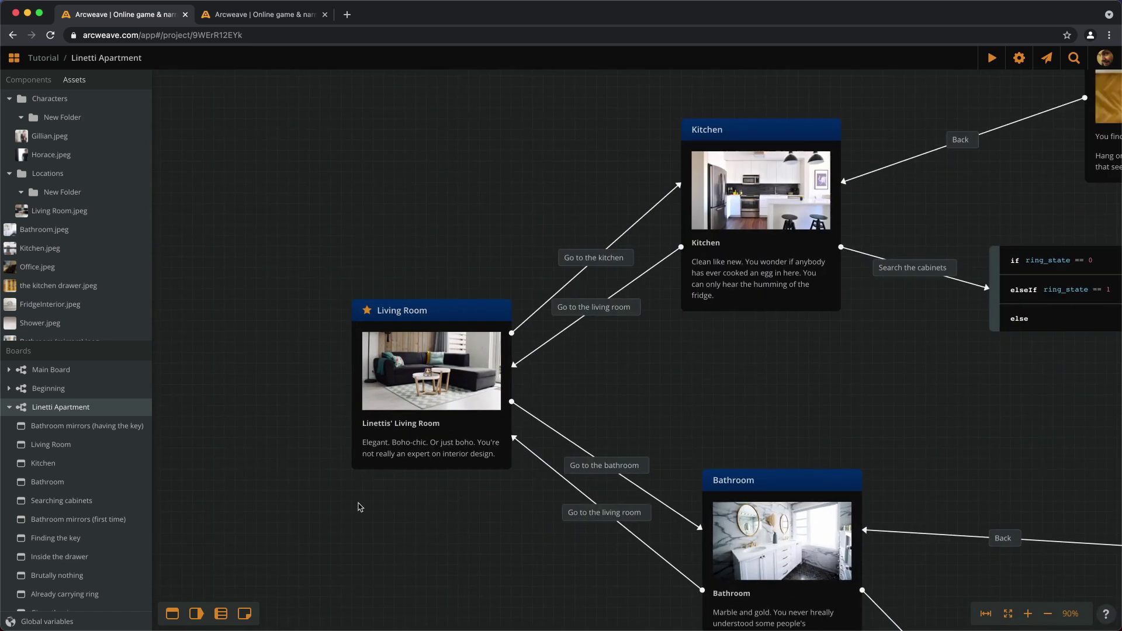
scroll(455, 566, down, 4)
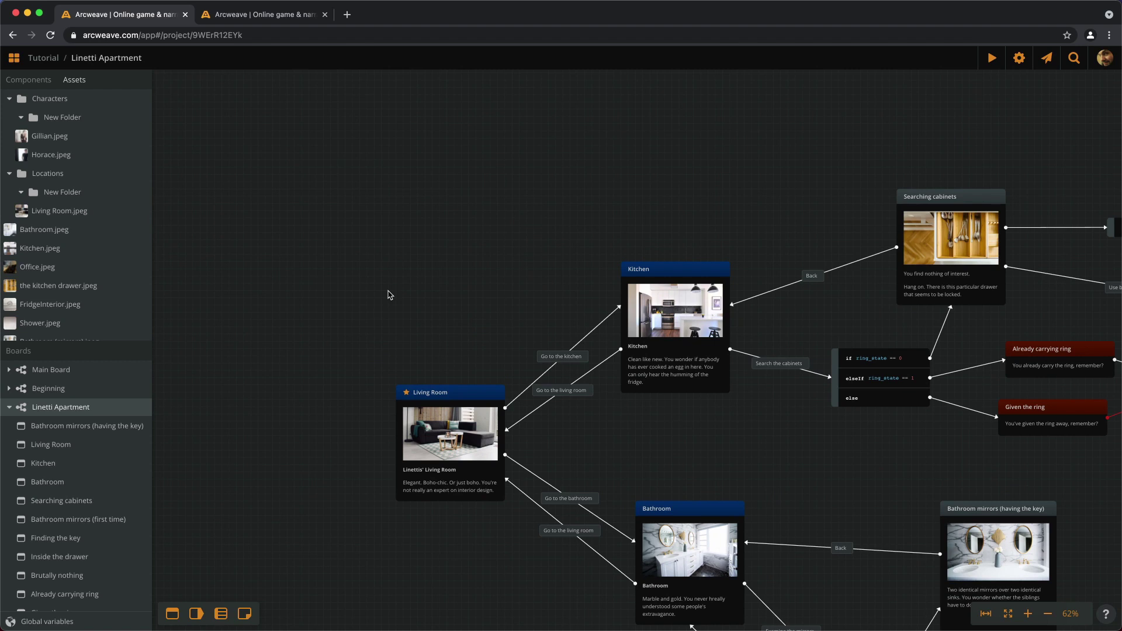
scroll(391, 295, up, 3)
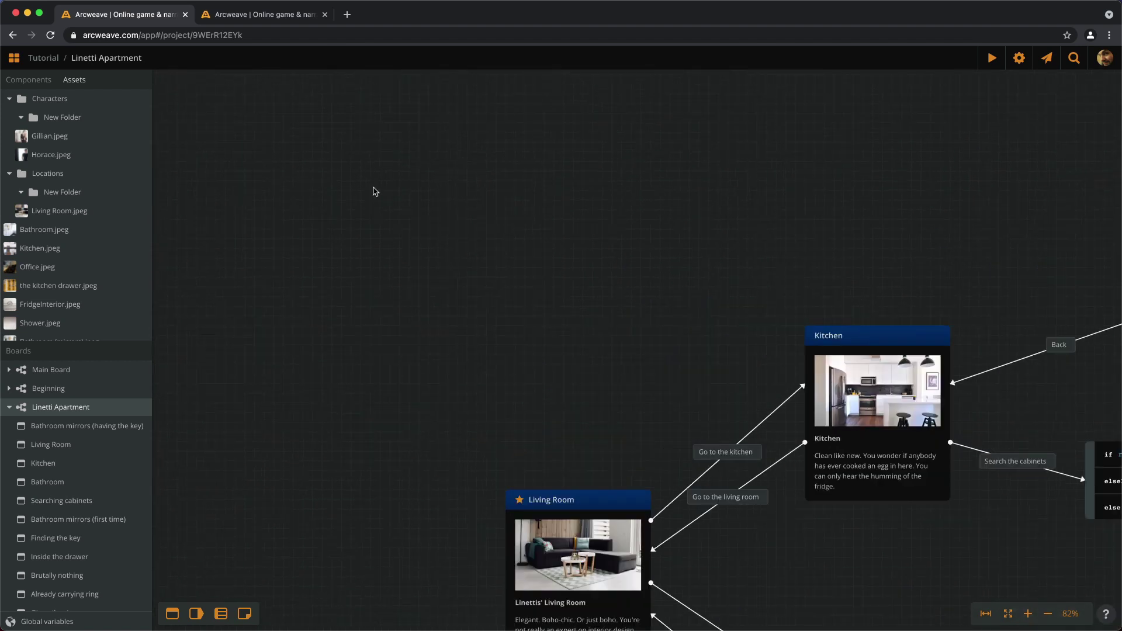
double_click(377, 188)
drag(382, 234, 382, 468)
scroll(367, 175, up, 3)
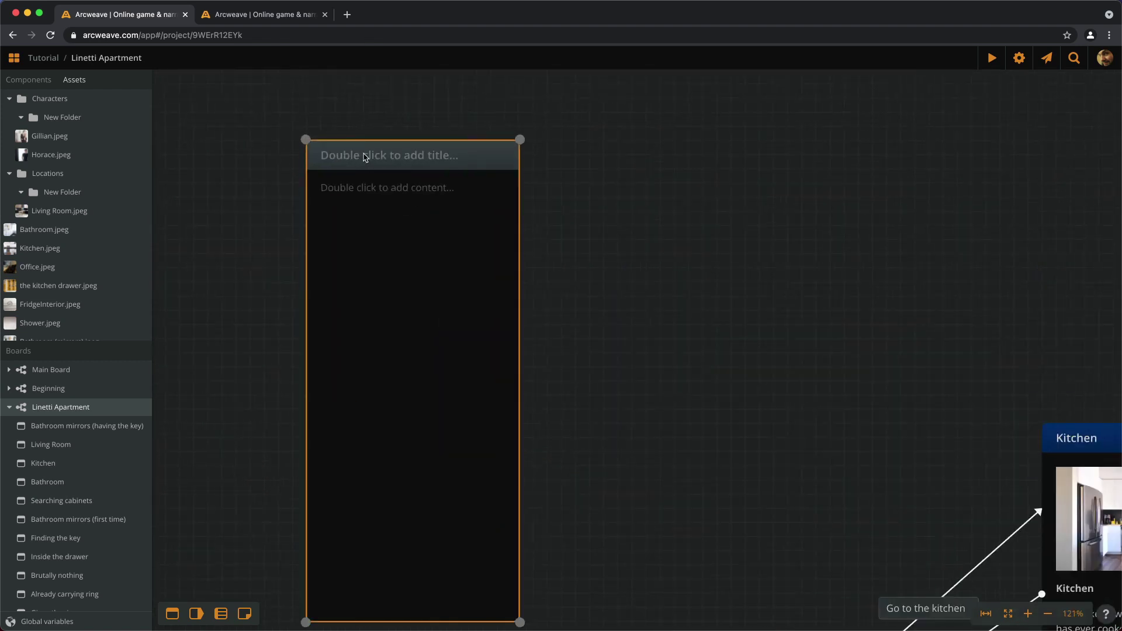
double_click(366, 155)
text(@Ho)
key(Return)
text(takes ring)
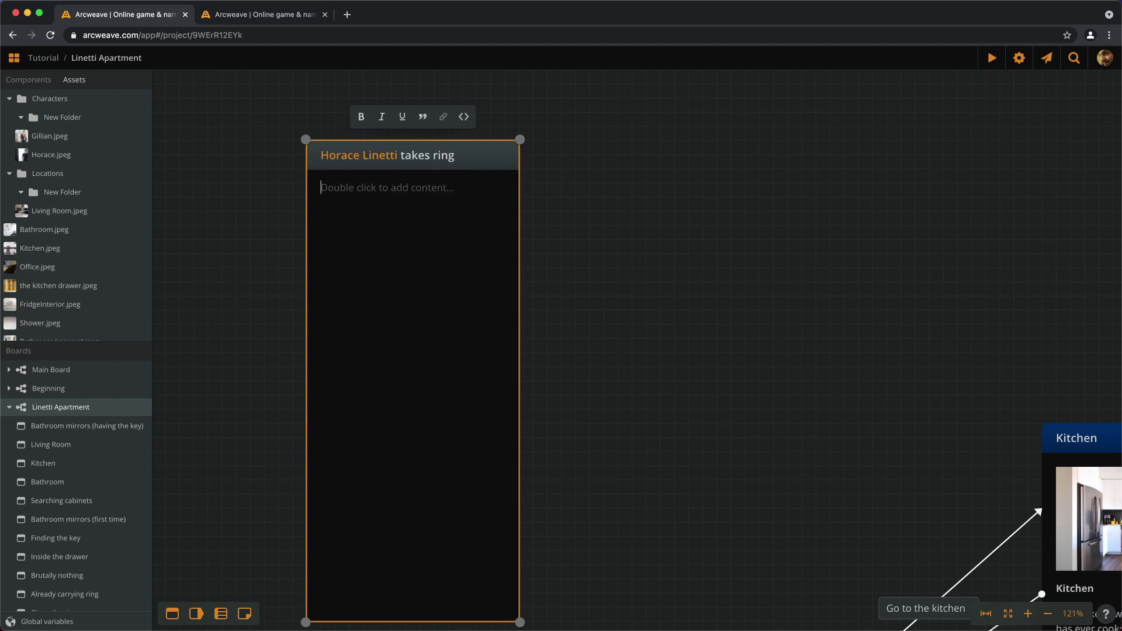
key(Return)
text(Living Room)
key(shift+Home)
key(Right)
key(Return)
Write Horace clearing his throat, asking about his grandmother's ring, and you handing over the ancient heirloom
text(@Ho)
key(Return)
text(clears his throat)
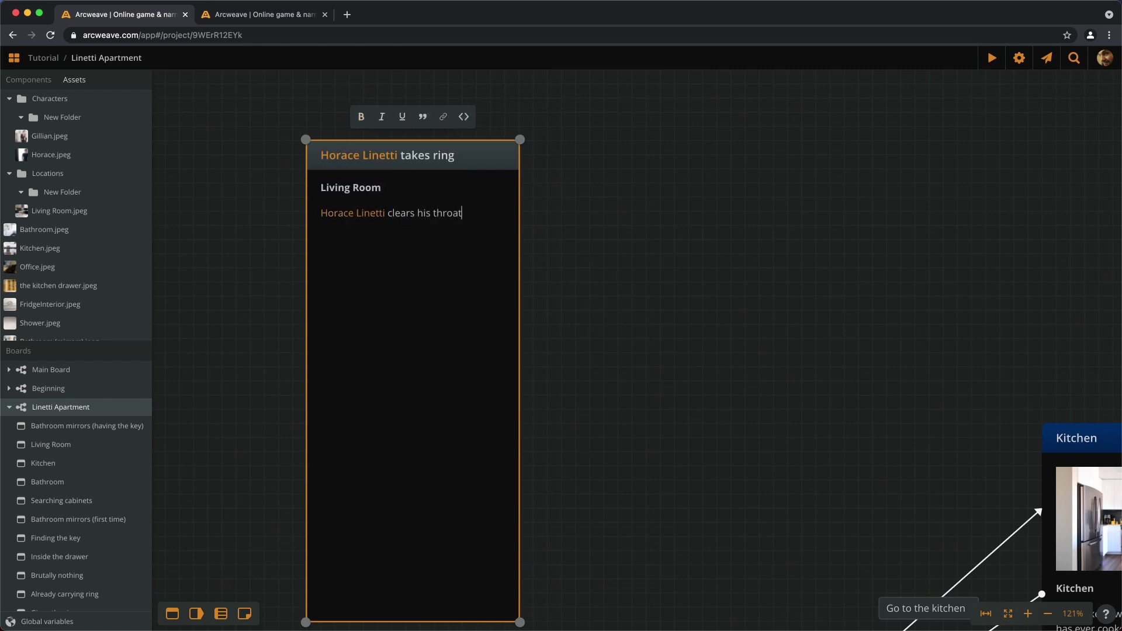
text(, startling you. You didn't see him standing by the curtain.)
scroll(260, 176, up, 5)
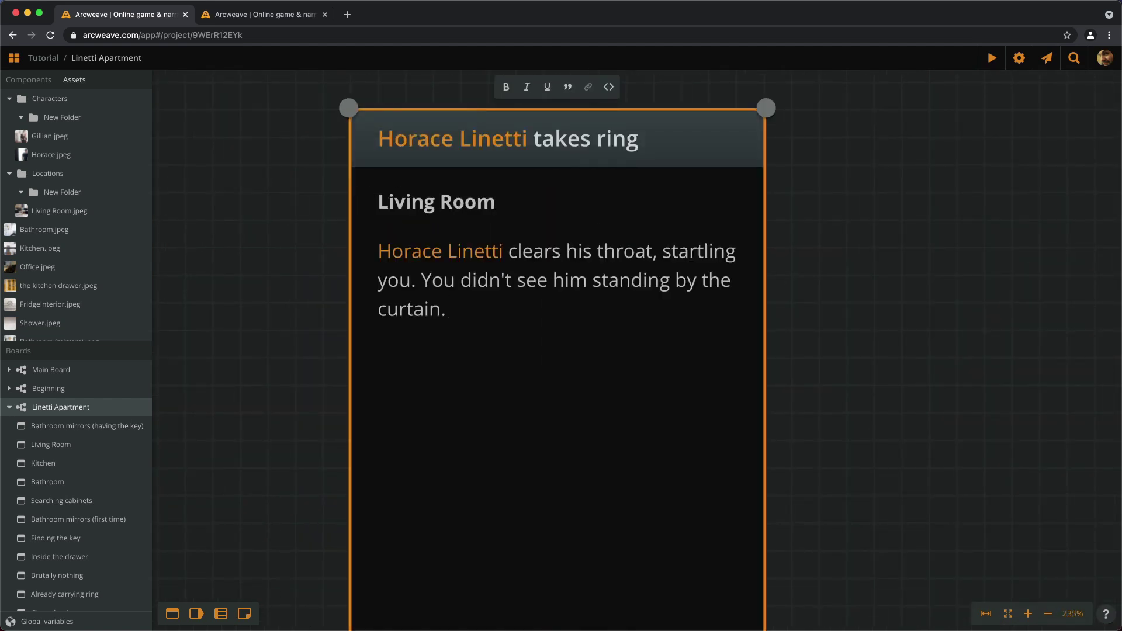
key(Return)
text("Um... Did you by any chance find my grandmother's ring?")
key(Return)
text("I did," you reply and you give him the ring)
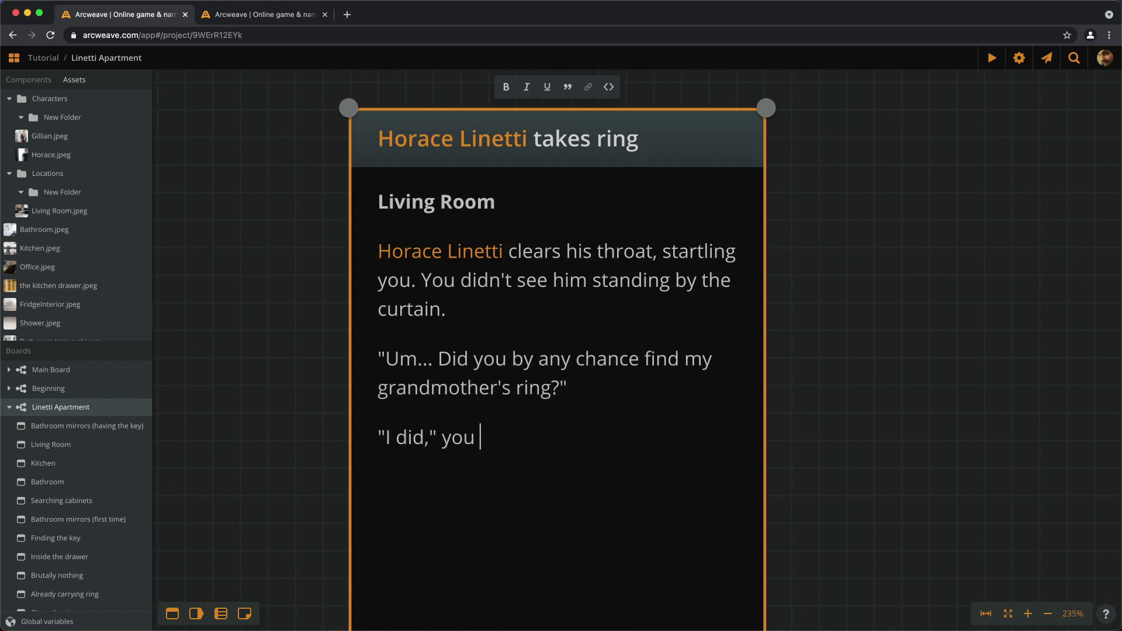
key(BackSpace)
key(BackSpace)
key(BackSpace)
key(BackSpace)
text(ancient heirloom.)
Add the closing paragraph where he pockets it and says 'Stick around for as long as you like.'
key(Return)
text(He pockets )
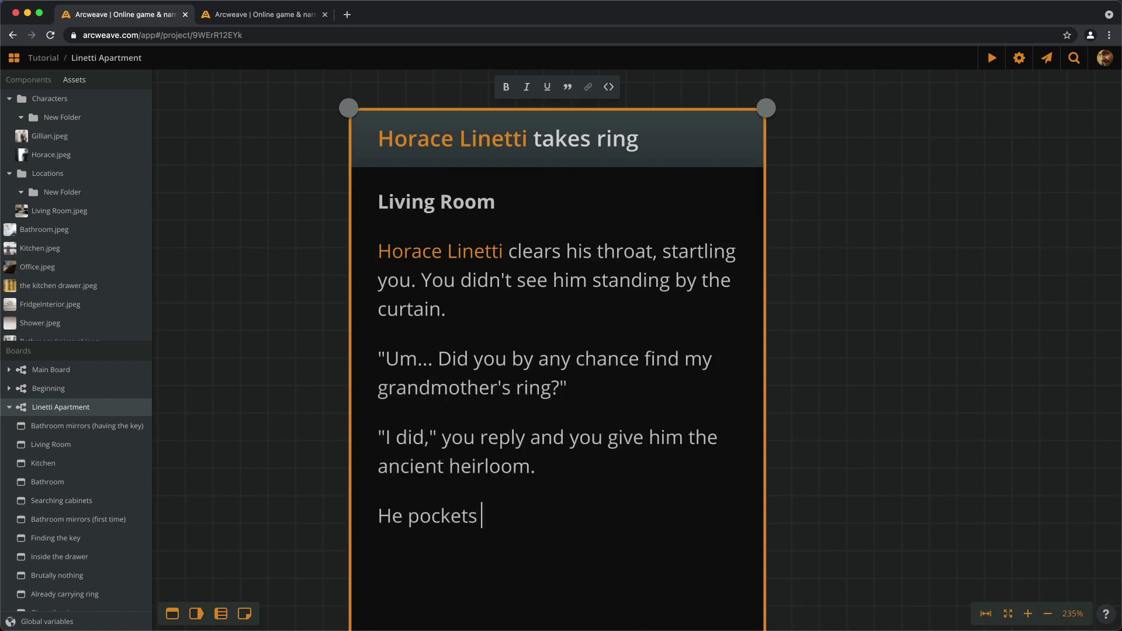
text(it. "Thanks. Stick around for as long as you like," he says generously, only to ad)
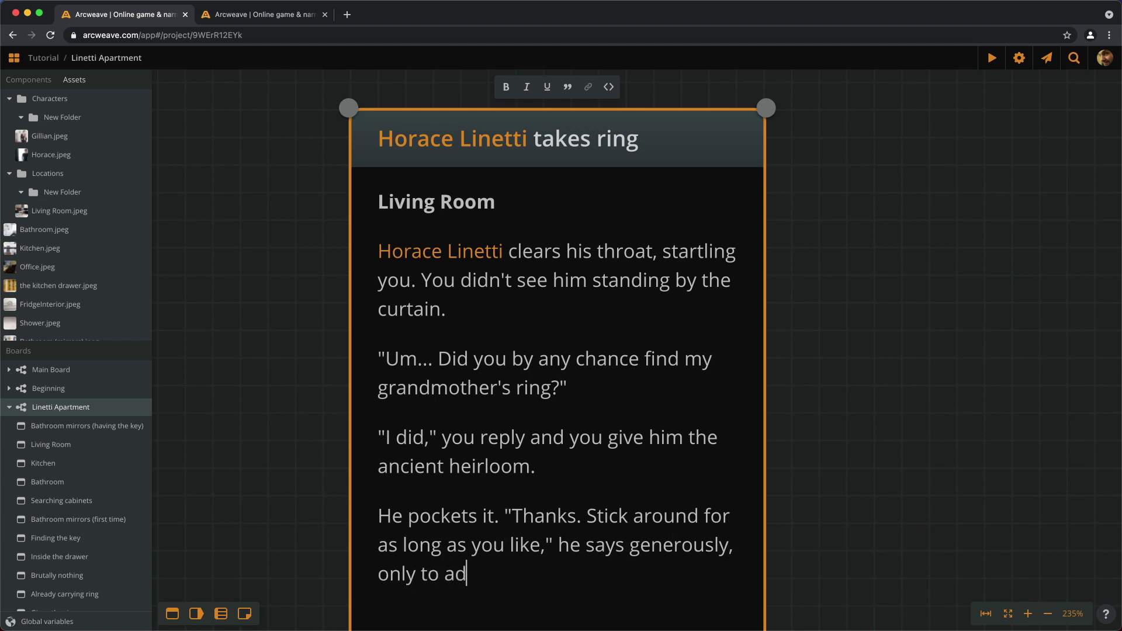
text(d, "But do leave, eventually.")
key(Escape)
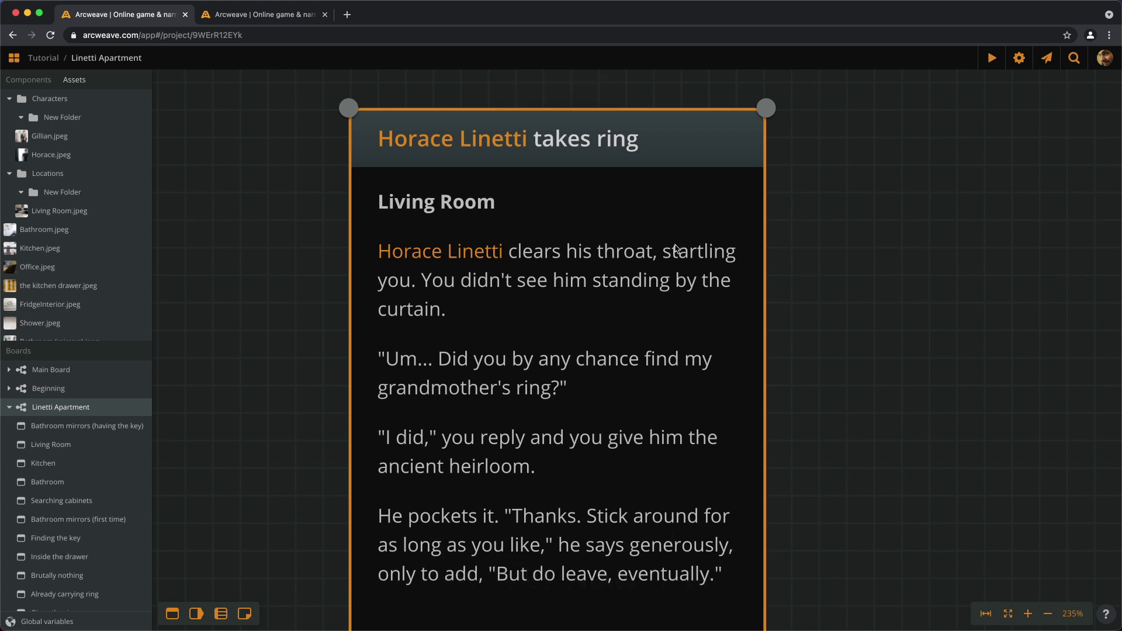
scroll(245, 298, down, 2)
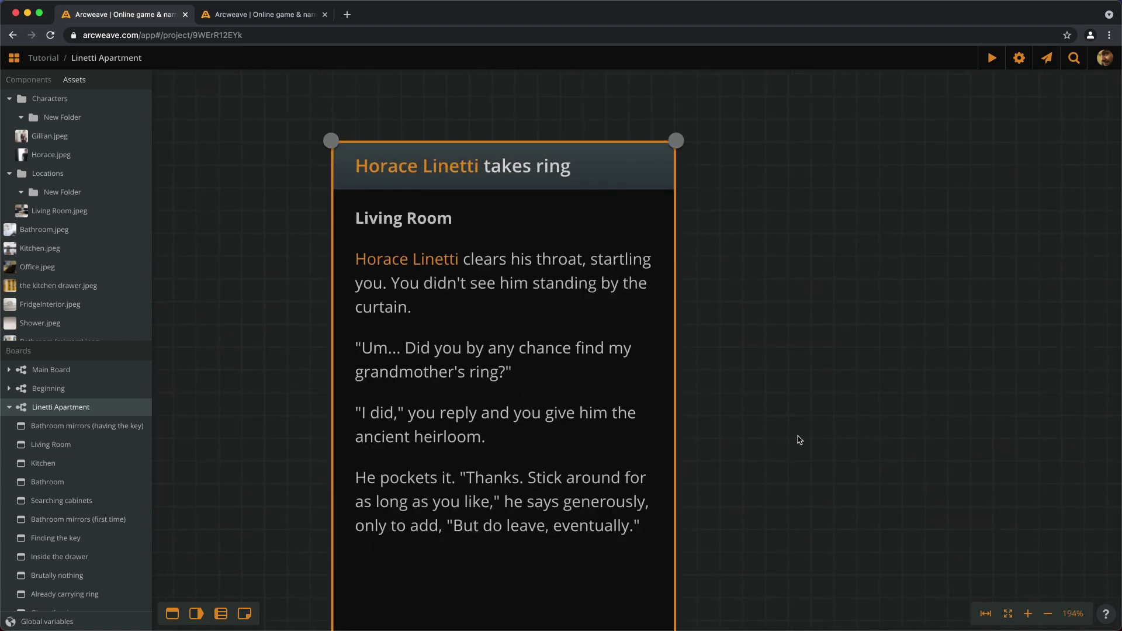
drag(796, 438, 917, 336)
scroll(738, 423, down, 3)
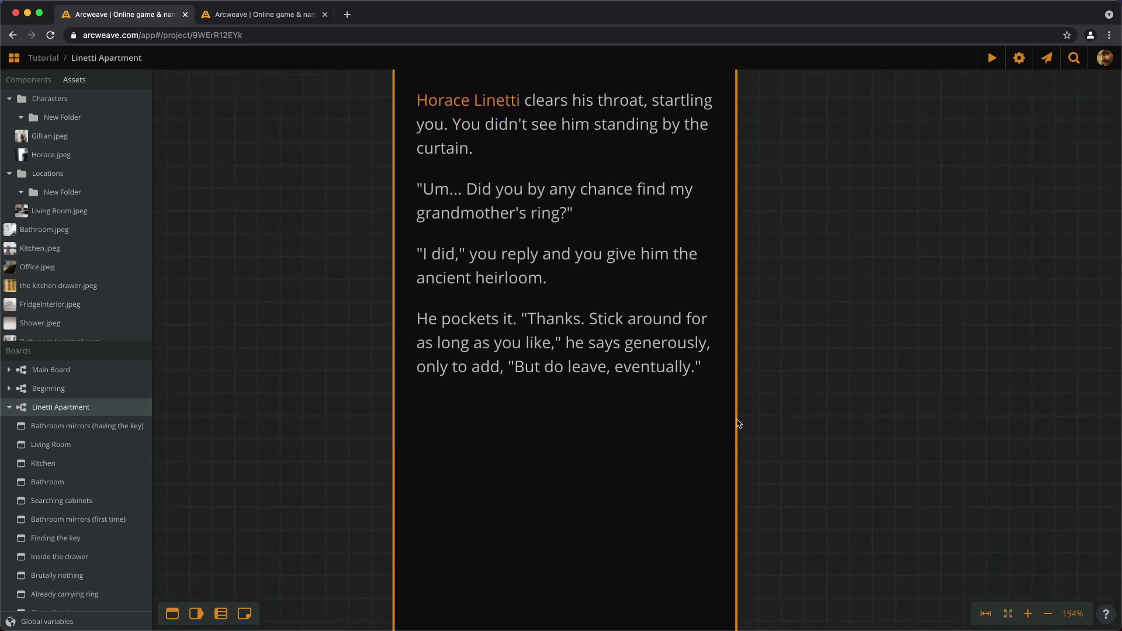
Append a code line ring_state = 2 below the Horace Linetti takes ring text
click(677, 439)
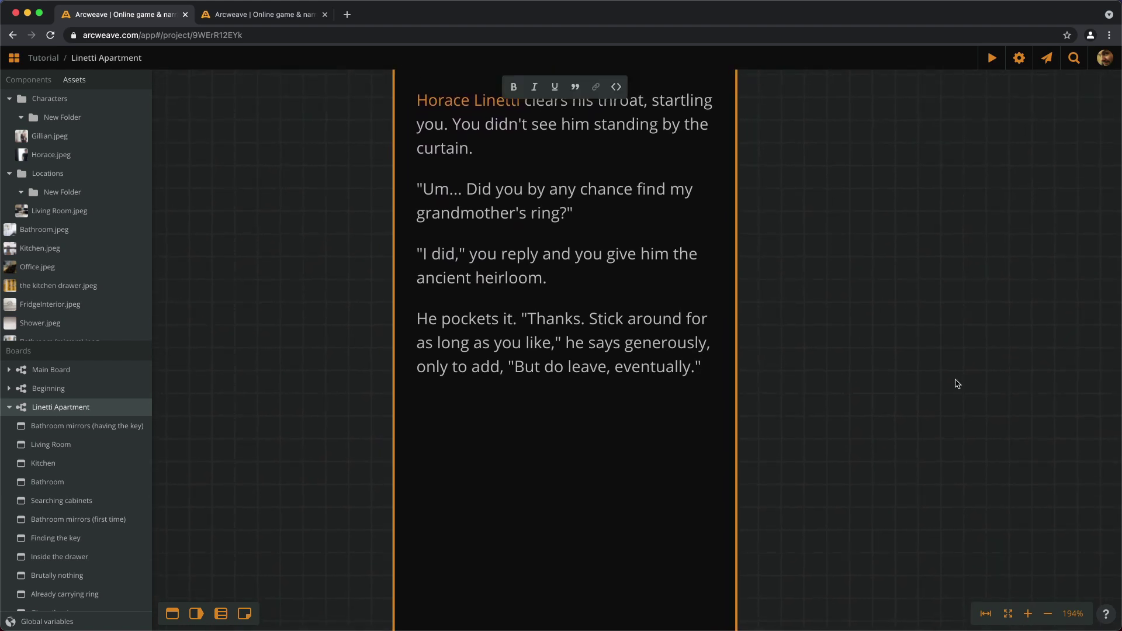
key(Return)
key(super+alt+c)
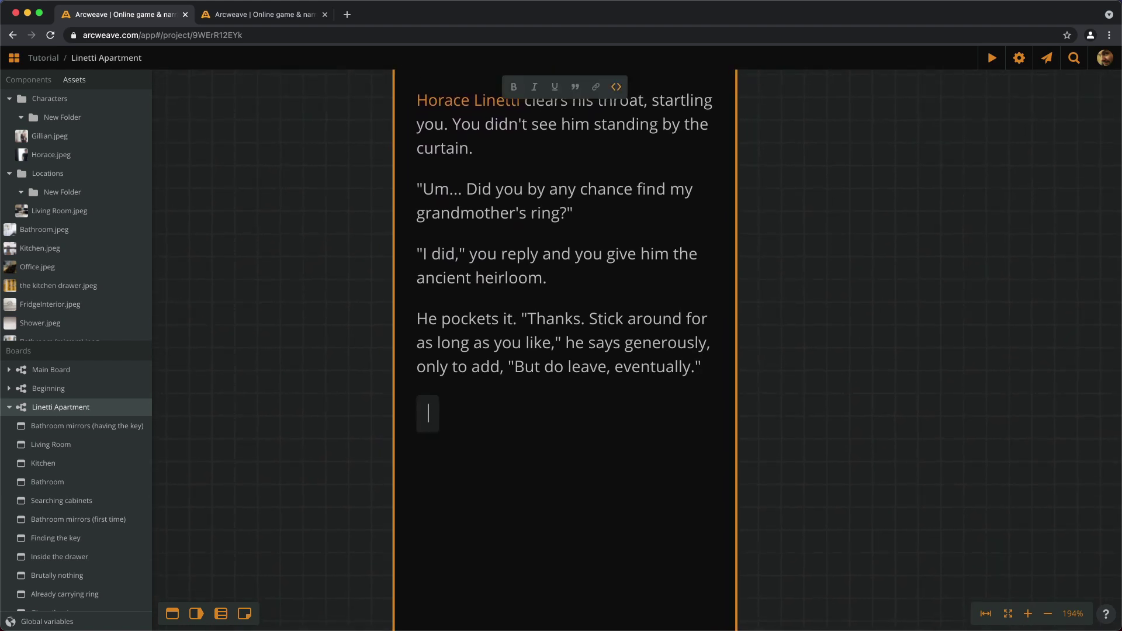
text(ring))
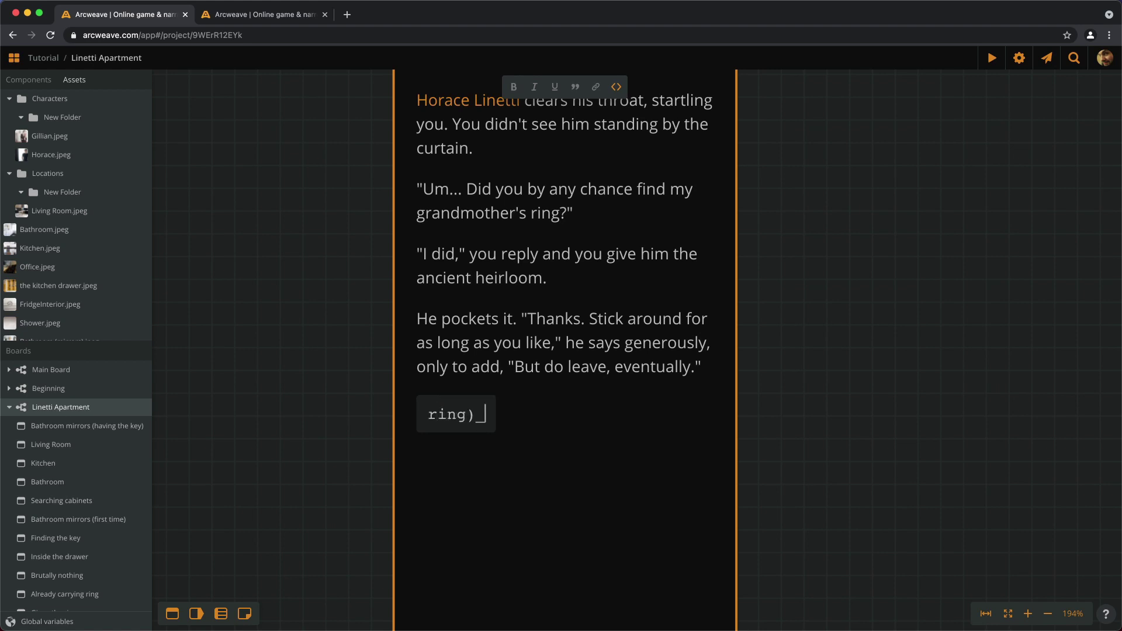
key(BackSpace)
text(_state)
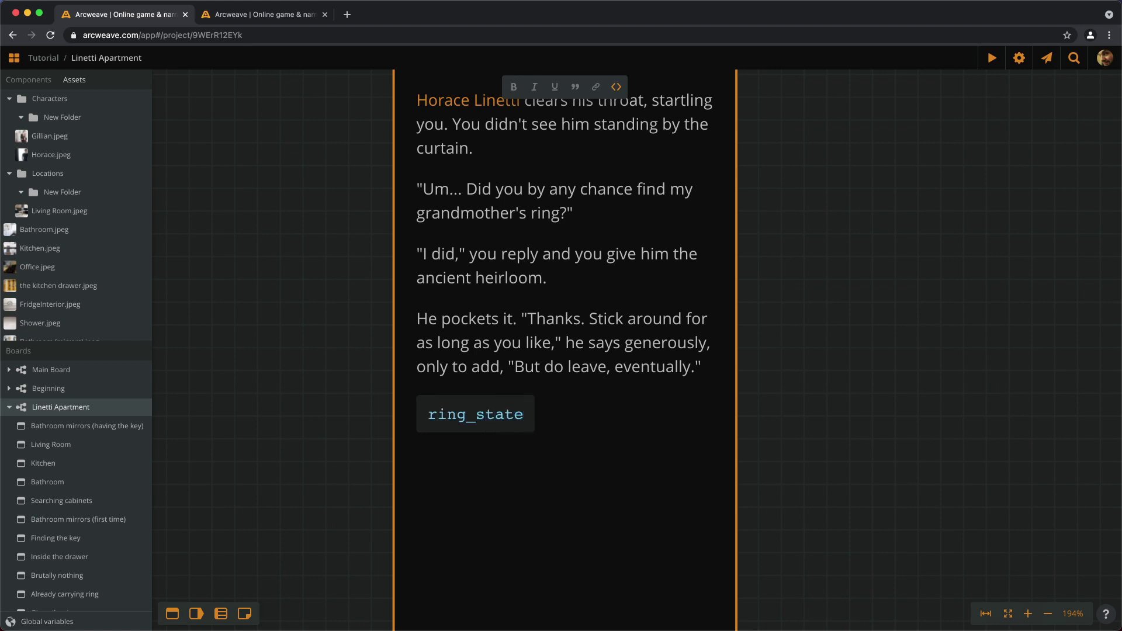
text( = 2)
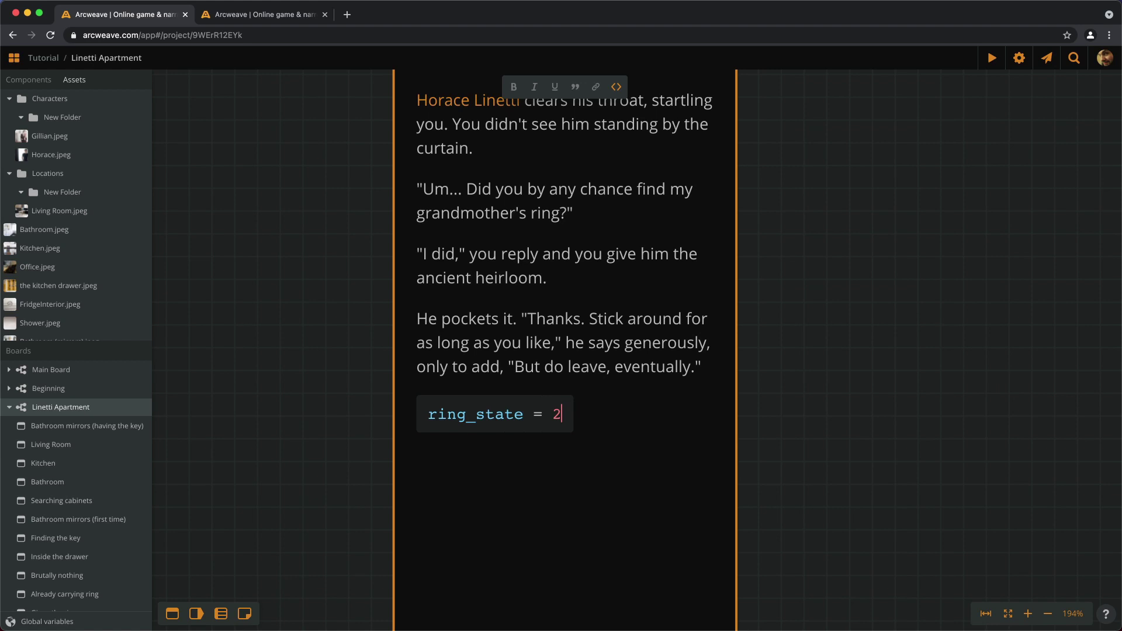
click(951, 371)
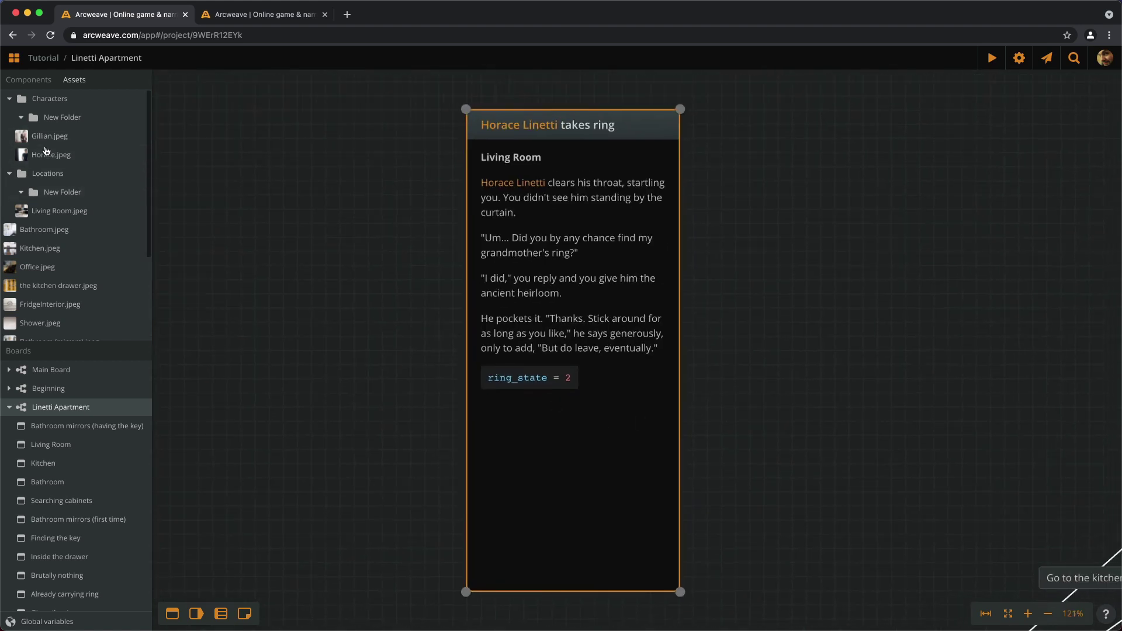
Set Horace.jpeg from Assets as the Horace Linetti takes ring cover image
drag(51, 155, 544, 278)
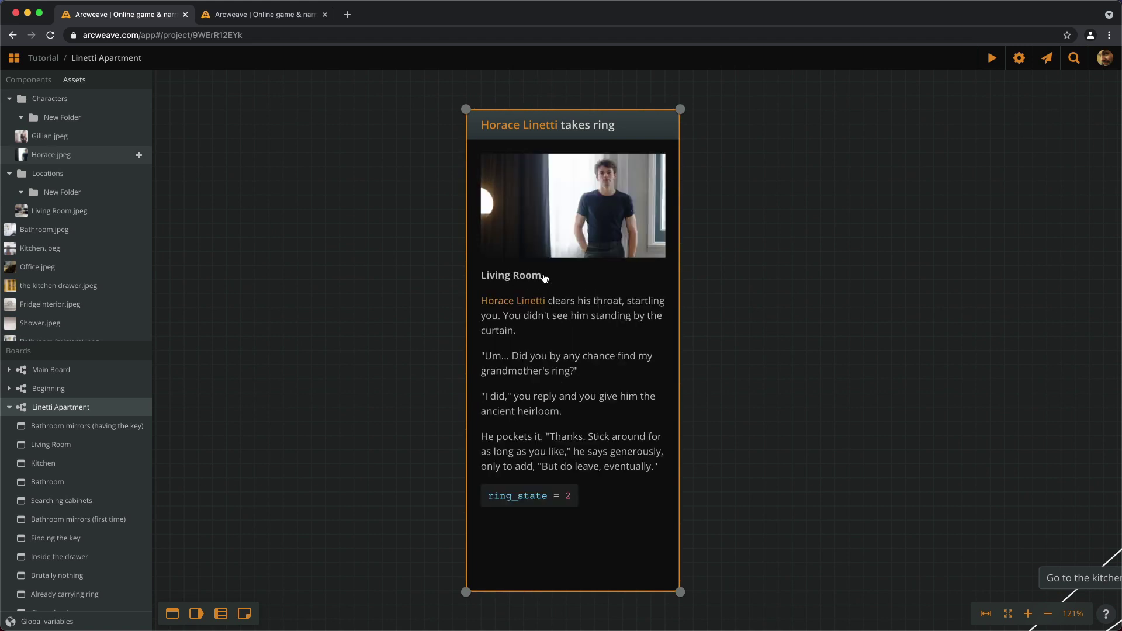
scroll(458, 240, down, 5)
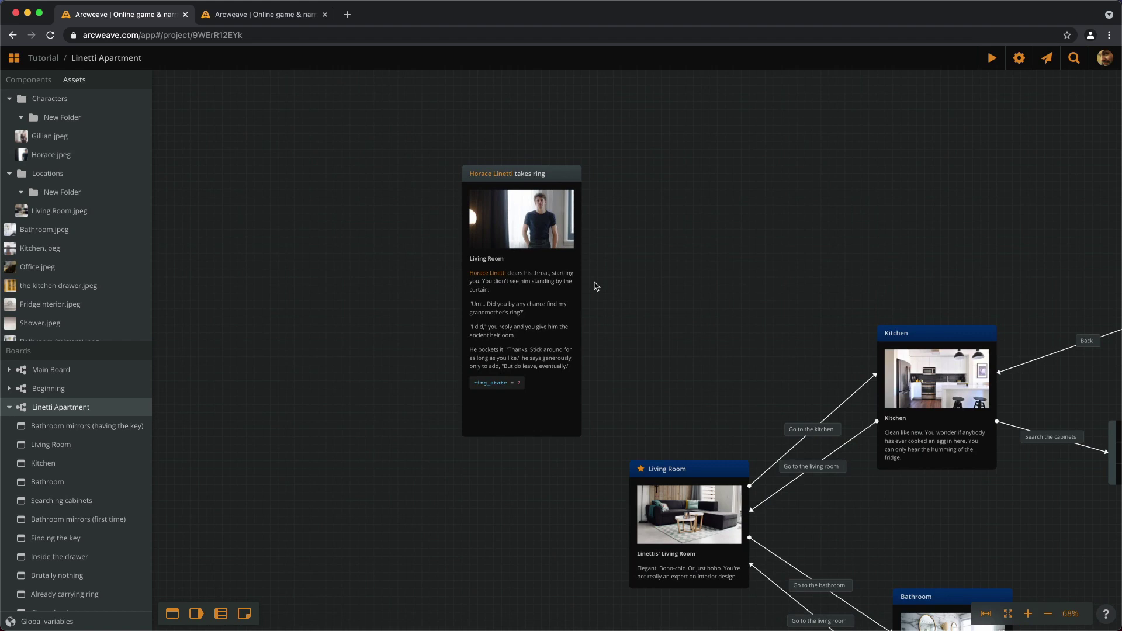
drag(671, 287, 533, 246)
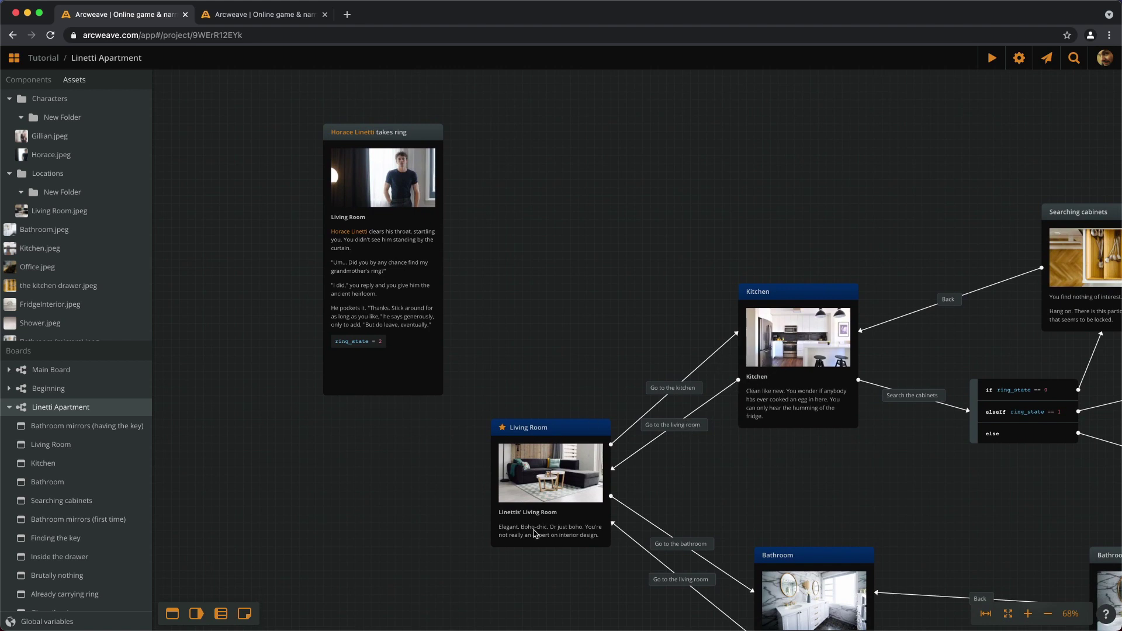
Insert a ring_state == 1 branch on Kitchen's Go to the living room path, leading to Horace Linetti takes ring
scroll(570, 362, down, 1)
scroll(570, 362, right, 1)
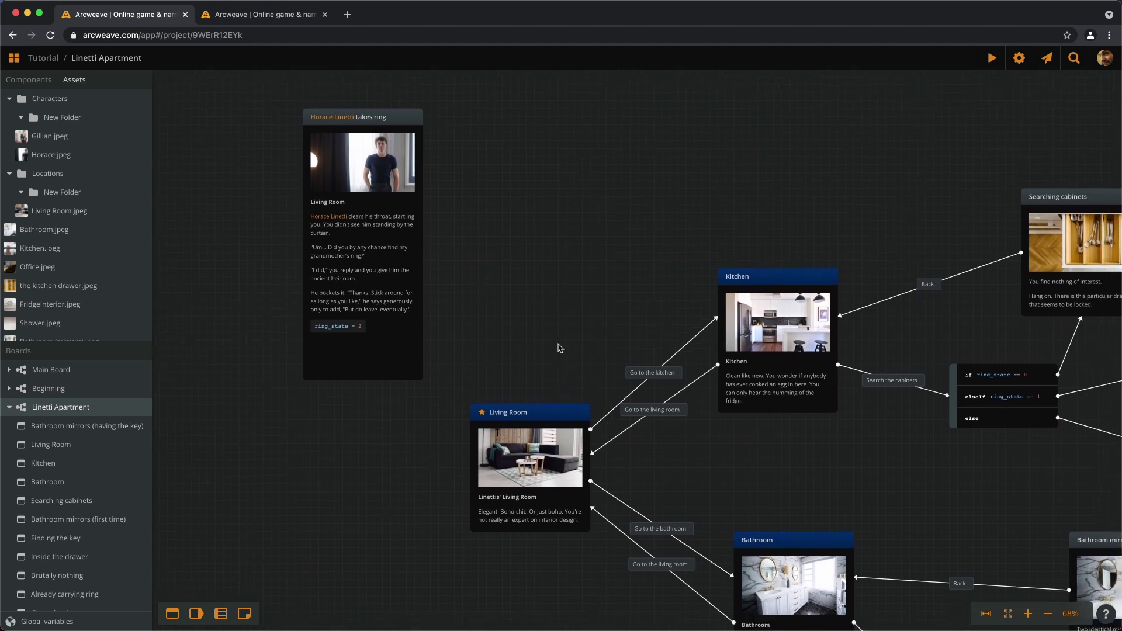
drag(221, 614, 593, 314)
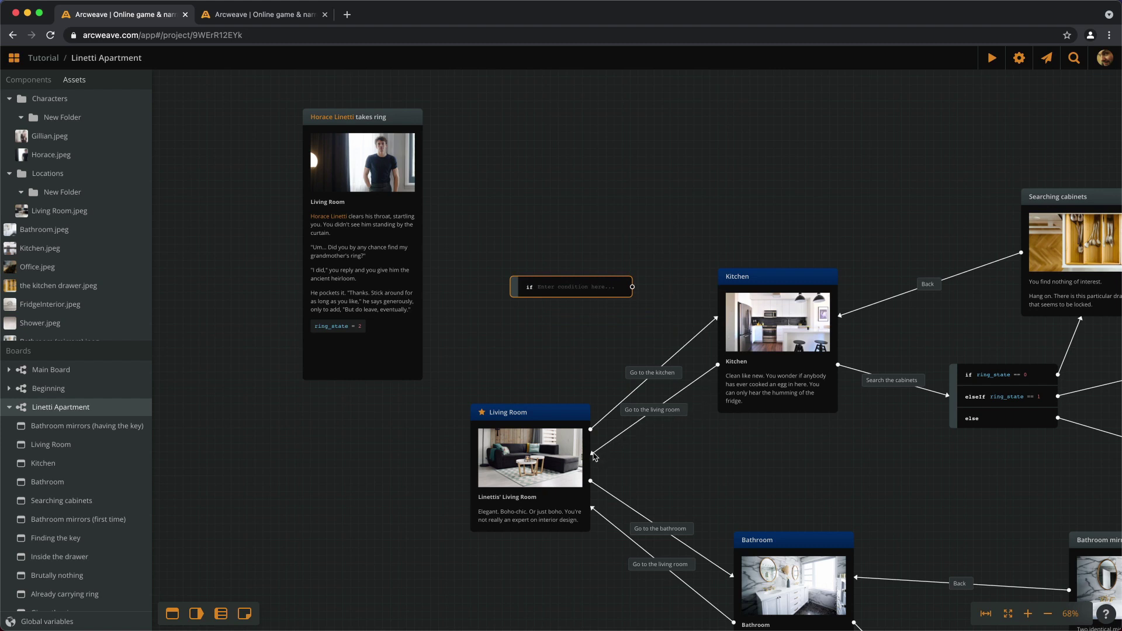
drag(595, 456, 575, 297)
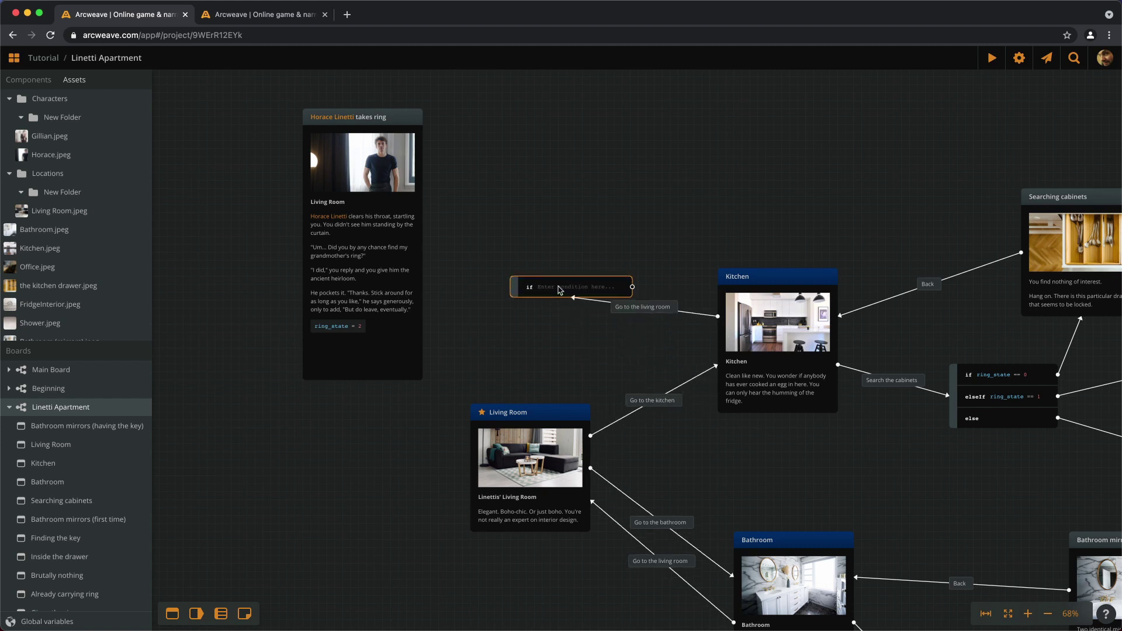
scroll(560, 290, up, 5)
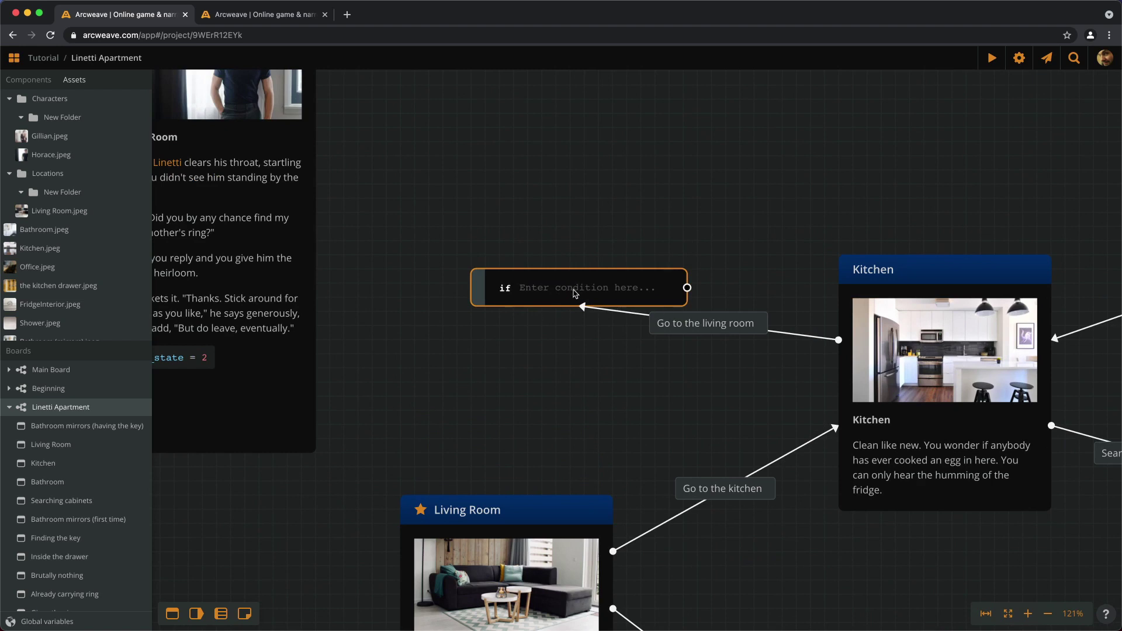
click(562, 285)
text(ring_)
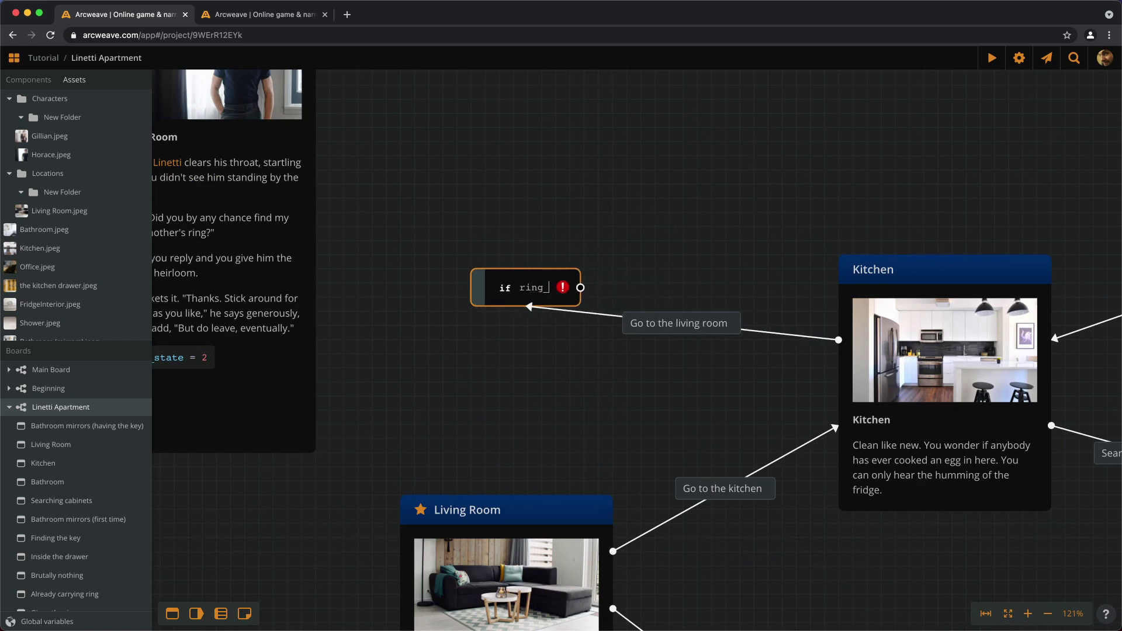
text(state == 1)
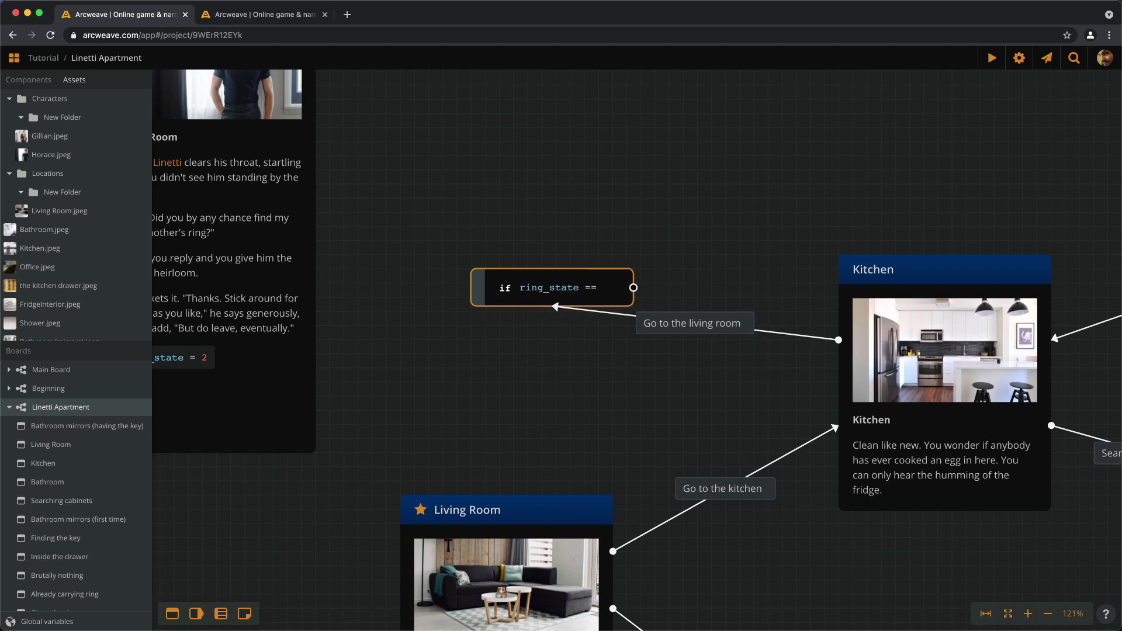
click(740, 142)
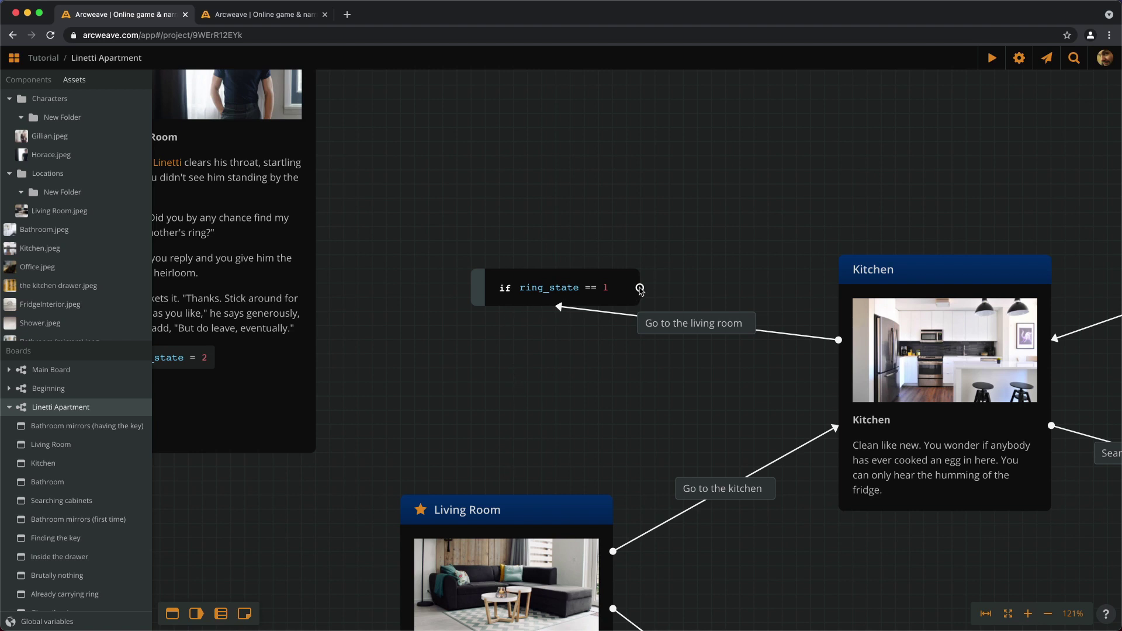
drag(640, 288, 254, 225)
Link the Horace element back to the Living Room with a connection labelled 'Back'
scroll(707, 186, down, 3)
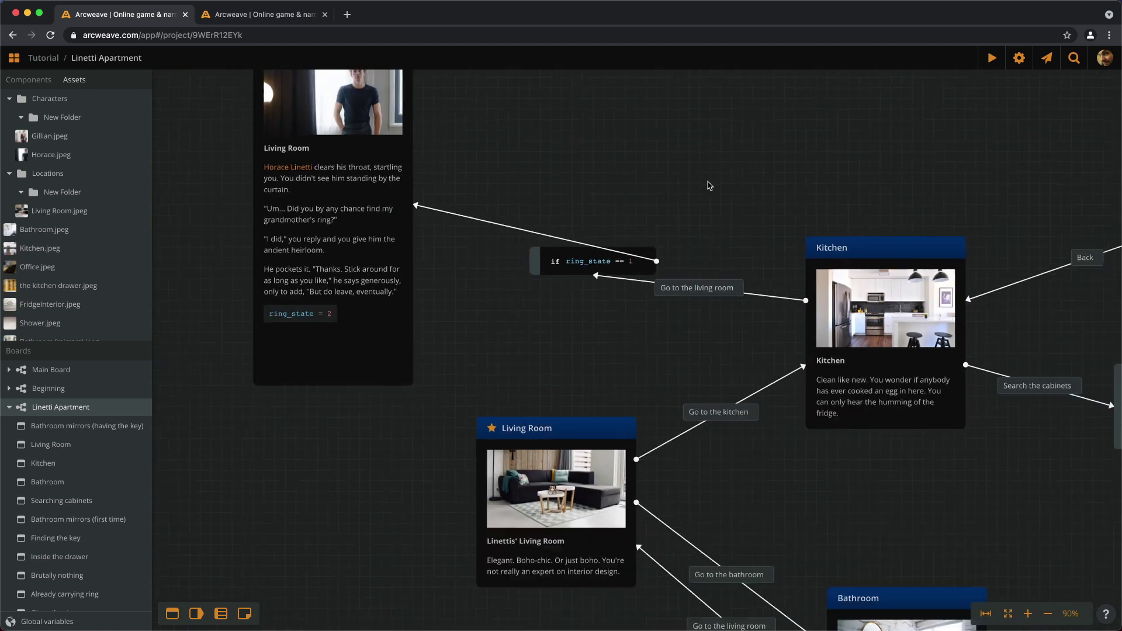
scroll(708, 186, down, 2)
drag(400, 346, 519, 446)
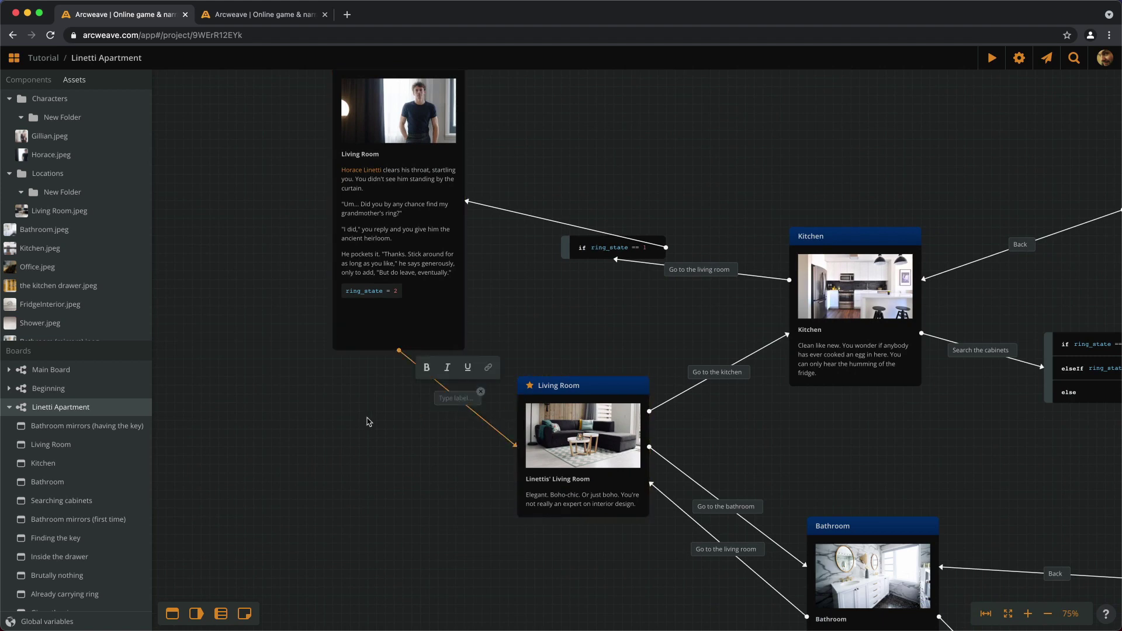
text(Back)
key(Return)
scroll(622, 240, up, 3)
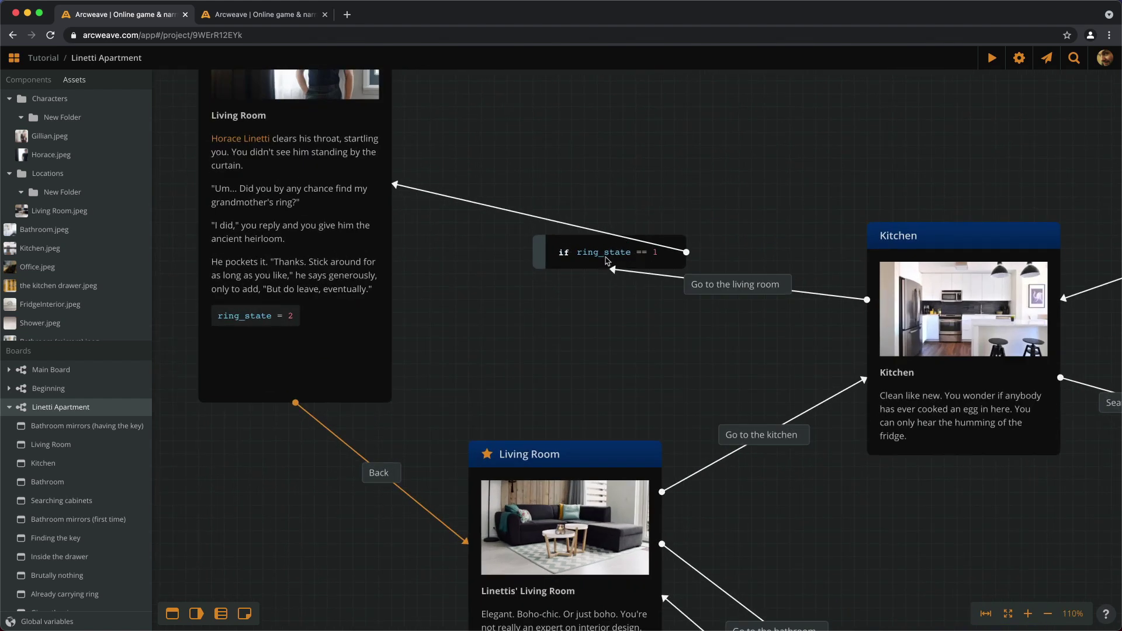
Add an else branch to the ring_state == 1 condition leading to Living Room, then reposition and zoom out
right_click(571, 266)
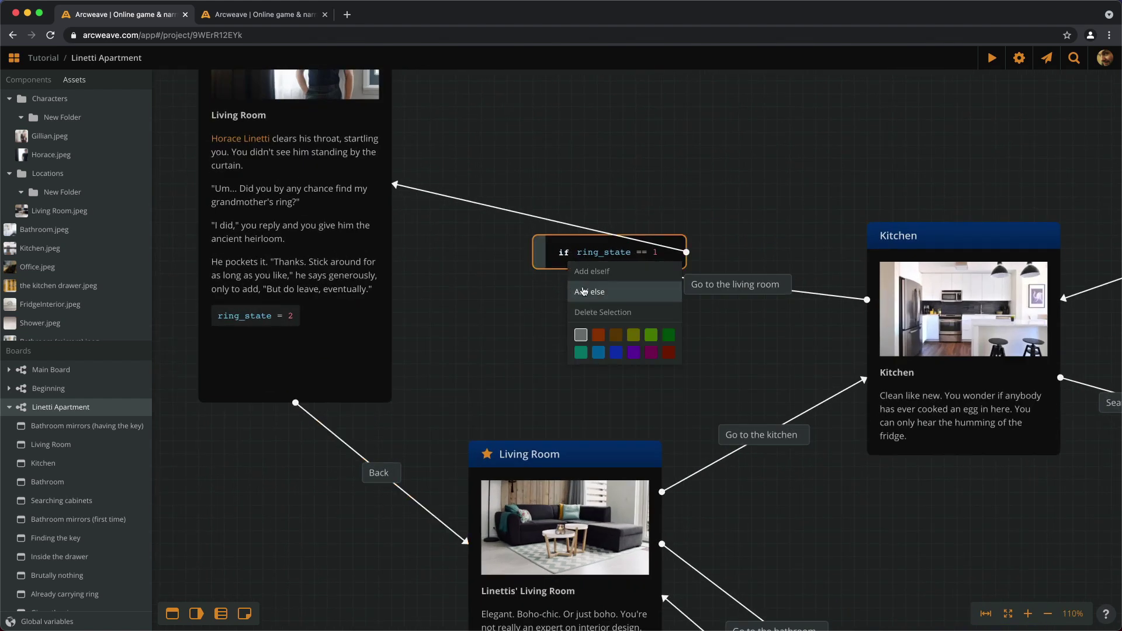
click(583, 292)
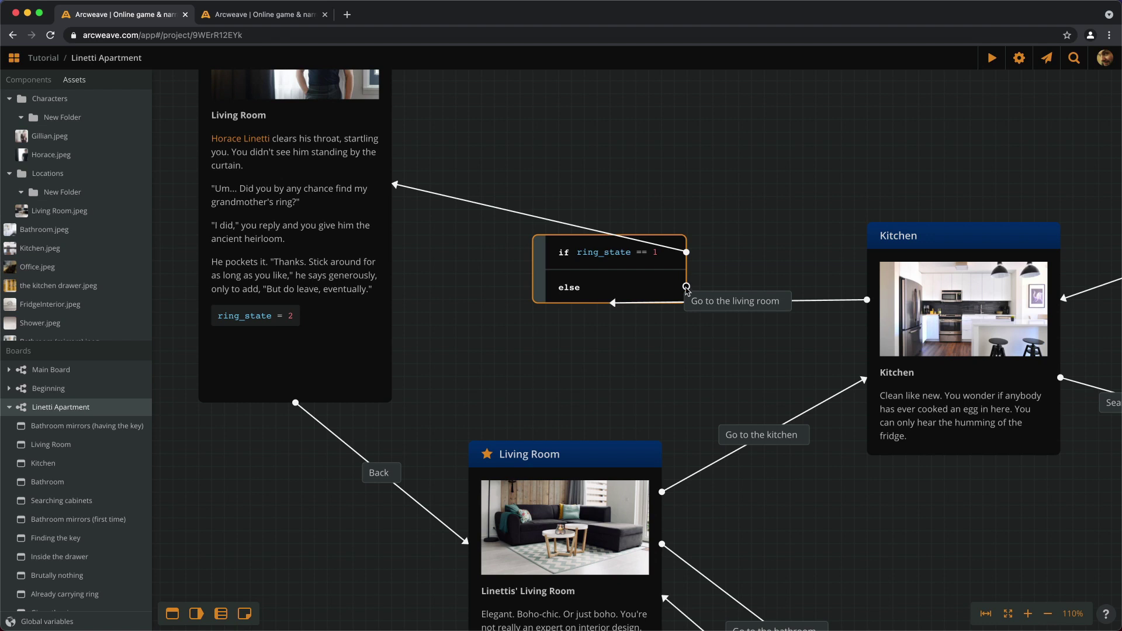
drag(686, 287, 580, 511)
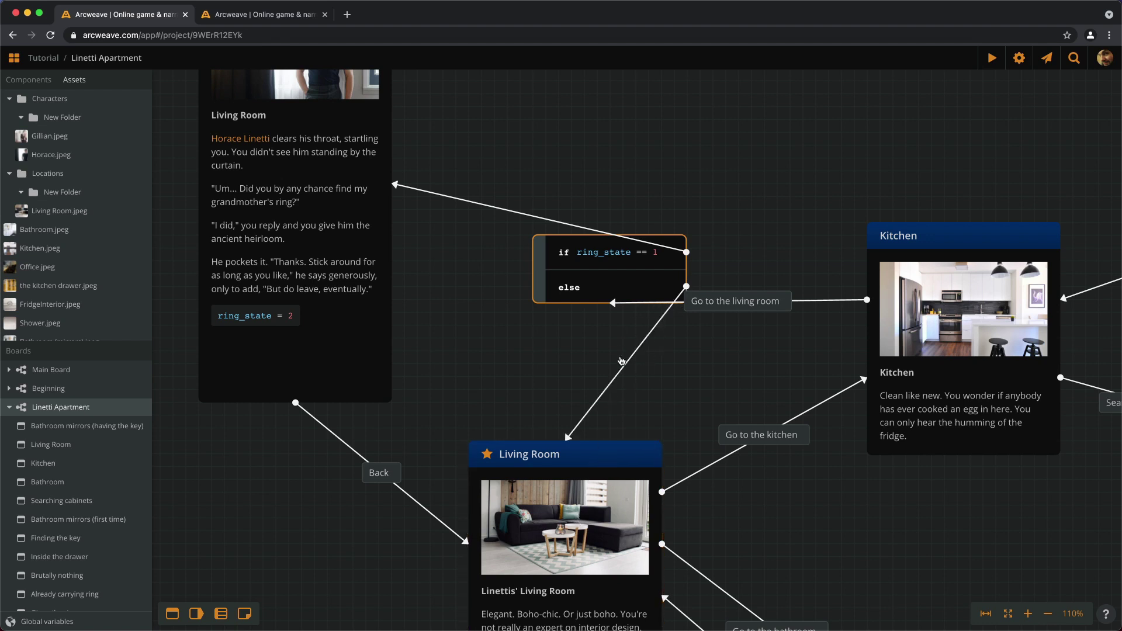
drag(615, 278, 691, 167)
scroll(455, 257, down, 10)
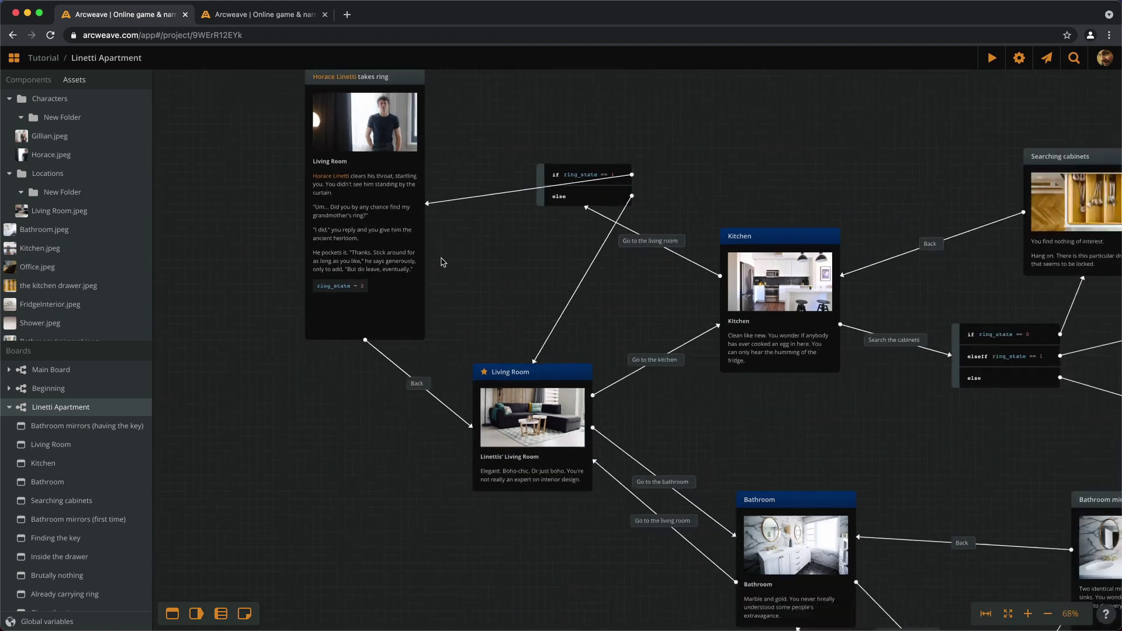
scroll(459, 262, down, 2)
drag(450, 268, 359, 289)
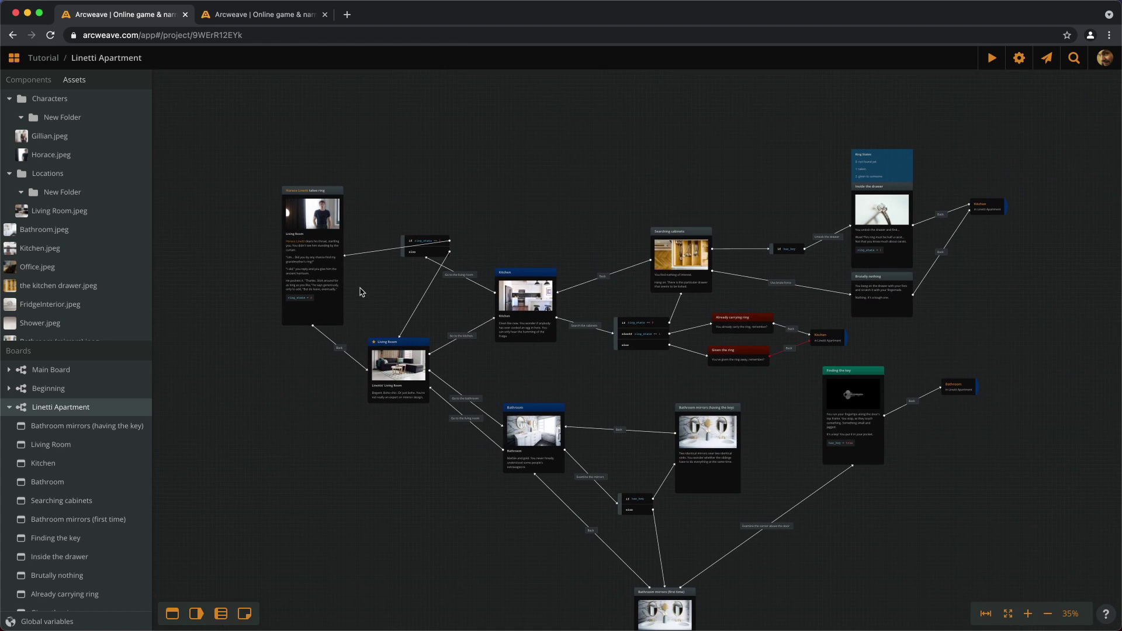
Start play mode, go to the Kitchen, search the cabinets and try the locked drawer
click(325, 14)
click(992, 58)
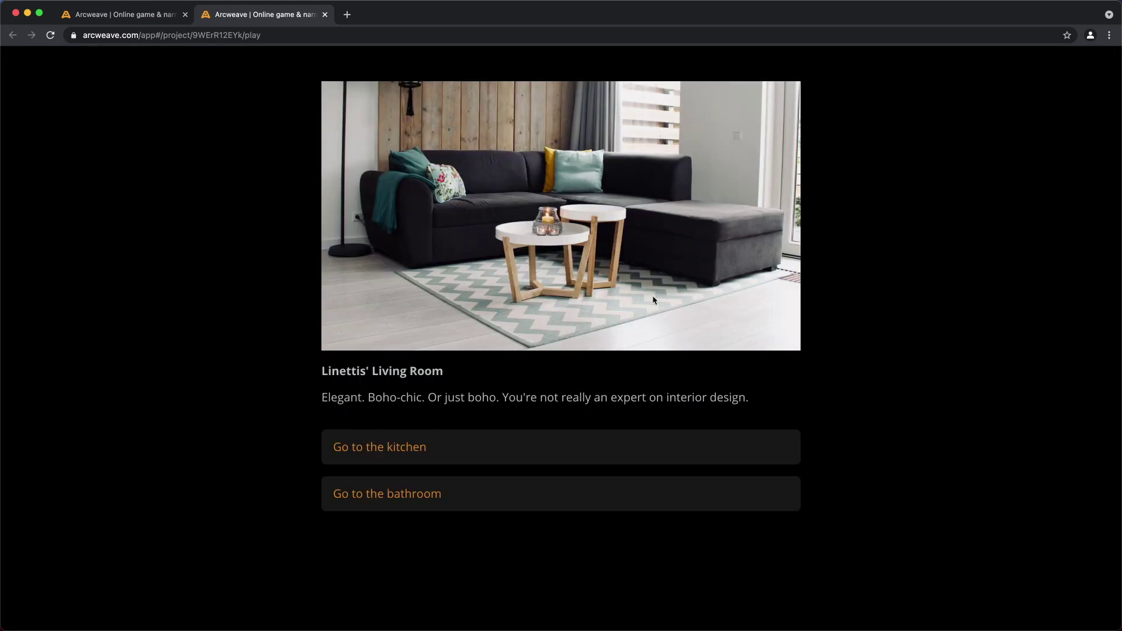
click(421, 448)
click(418, 465)
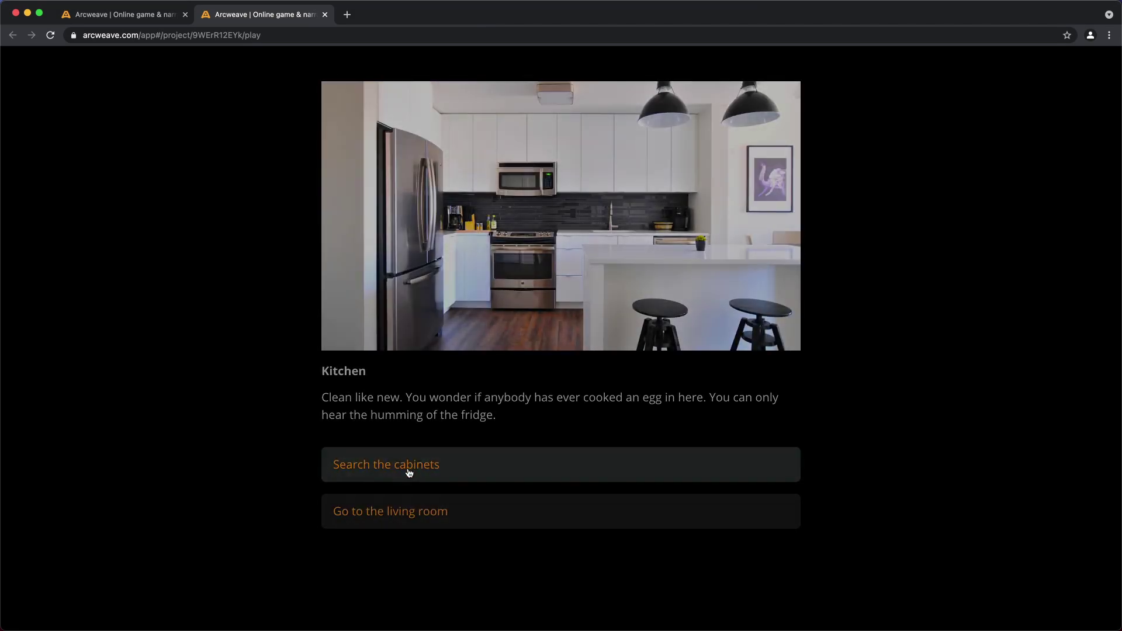
click(405, 458)
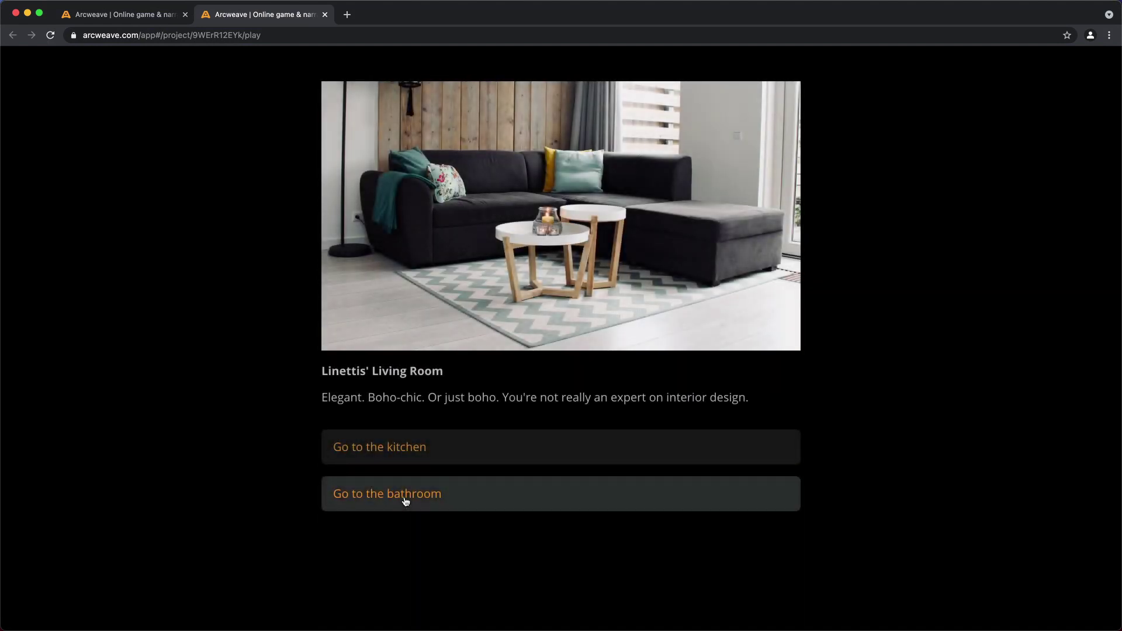
Go to the Bathroom, examine the mirrors and the corner above the door, then go Back
click(396, 496)
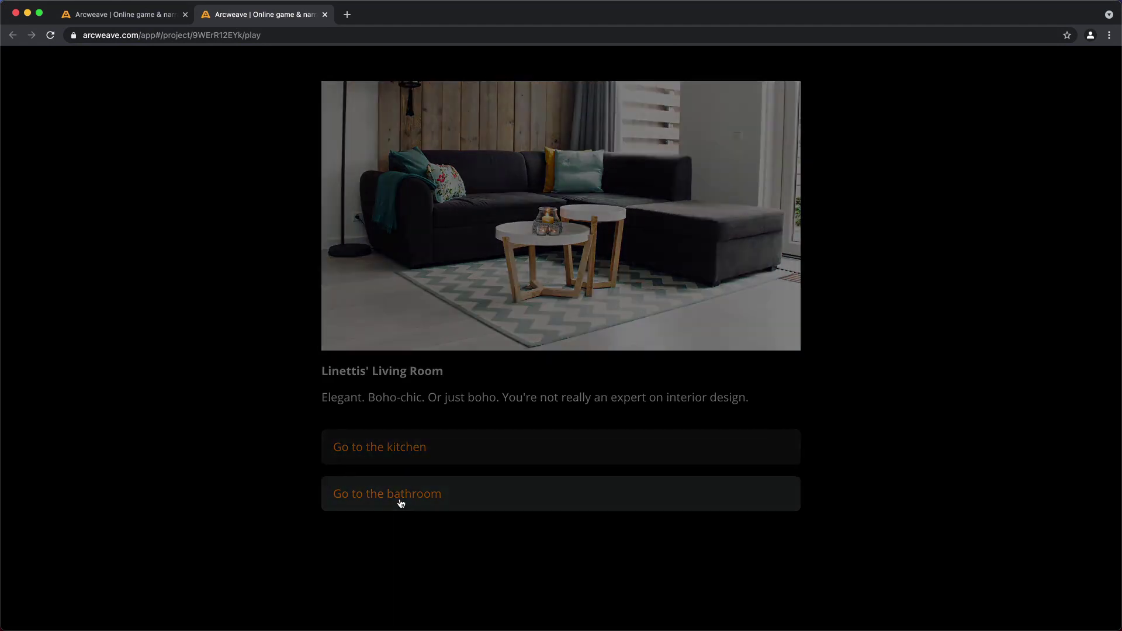
click(402, 451)
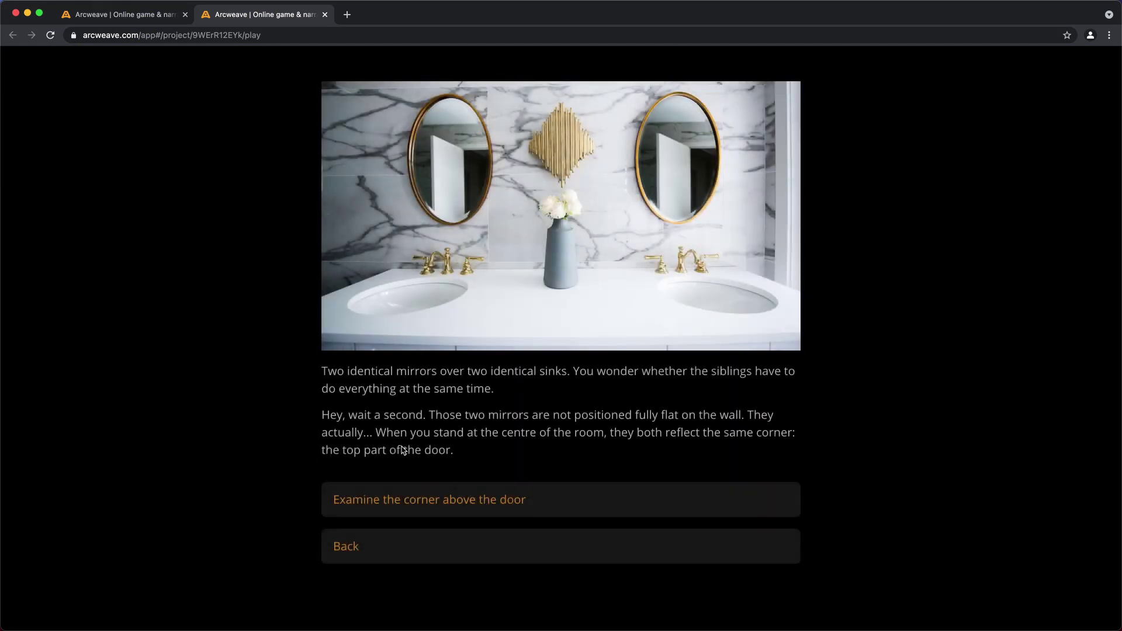
click(408, 503)
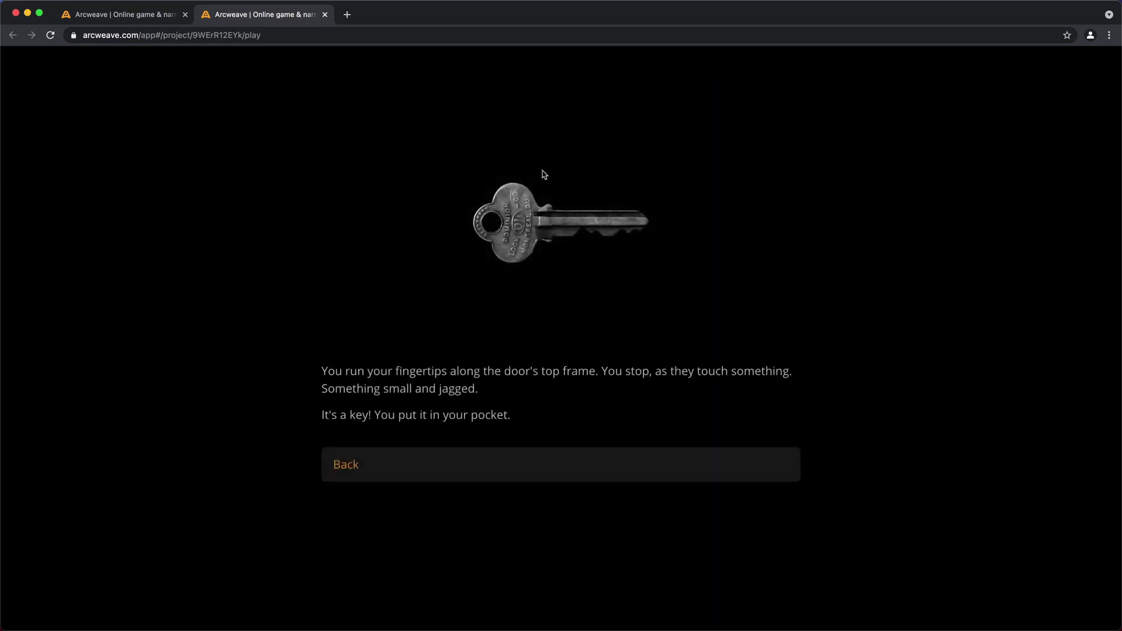
click(359, 466)
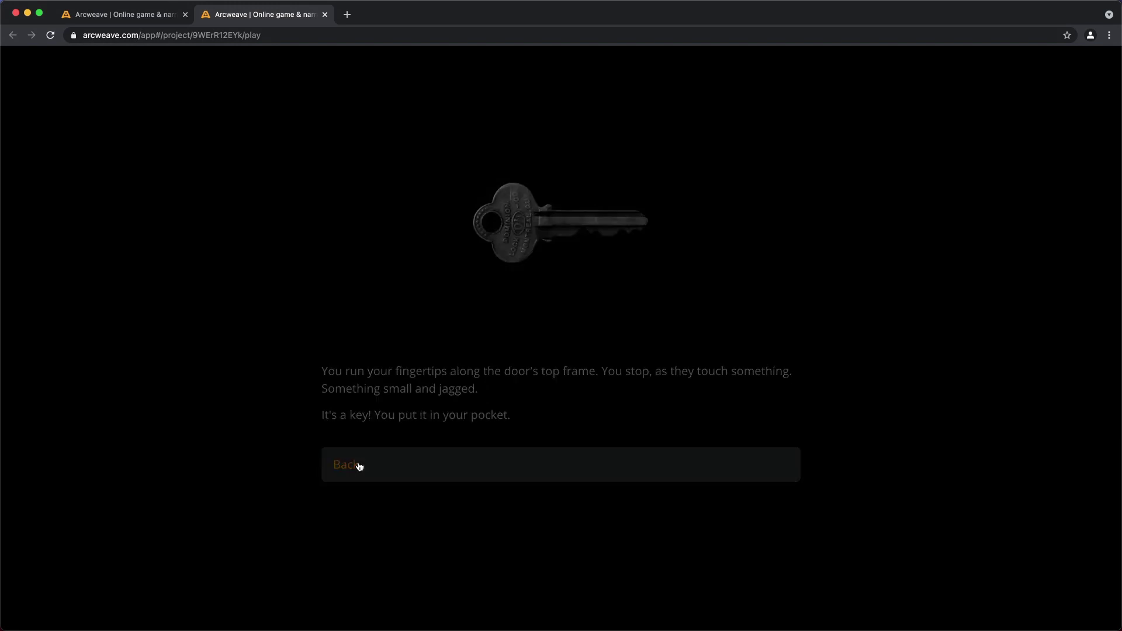
Show the Debug variables panel, then return from the key scene to the living room
mouse_move(1013, 594)
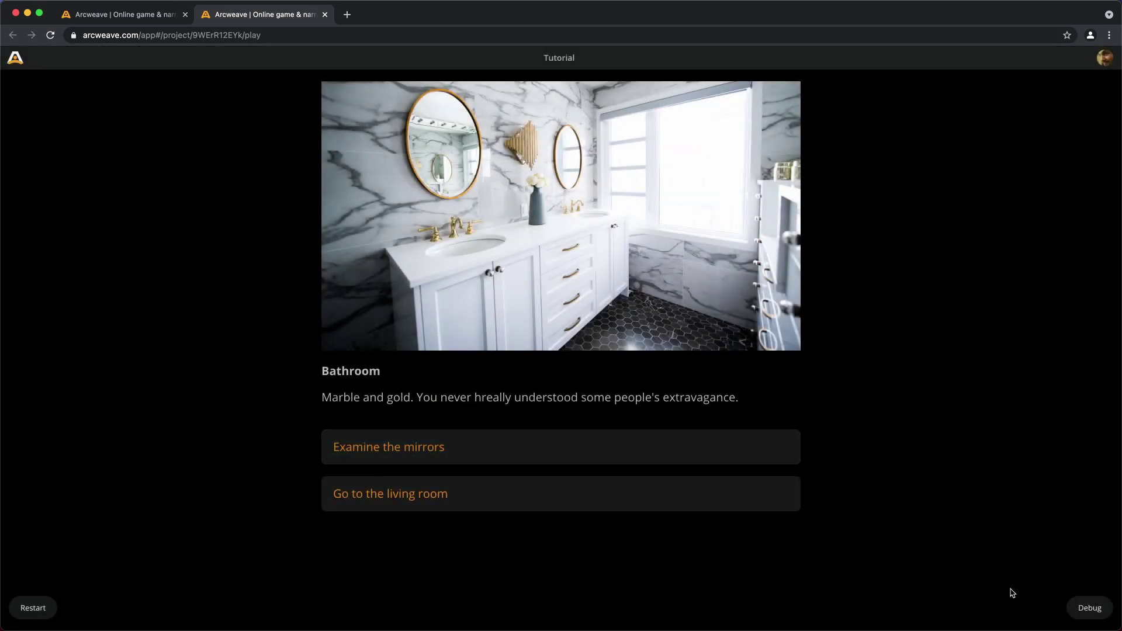
click(1101, 613)
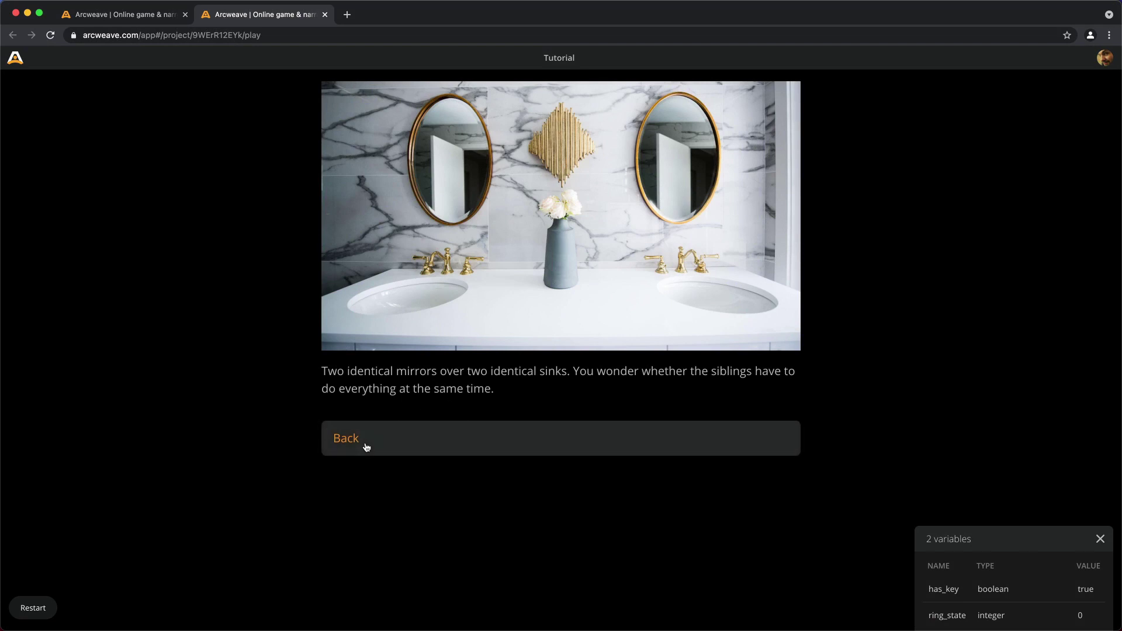
click(367, 448)
click(397, 491)
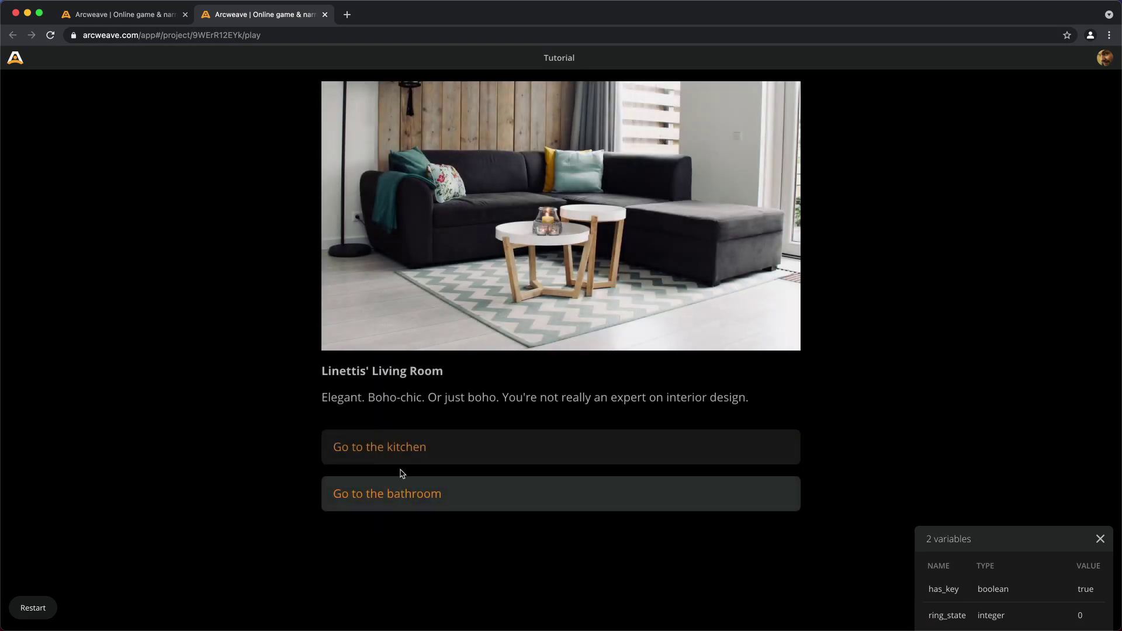
Search the kitchen cabinets and unlock the drawer to find the ring, setting ring_state to 1
click(404, 454)
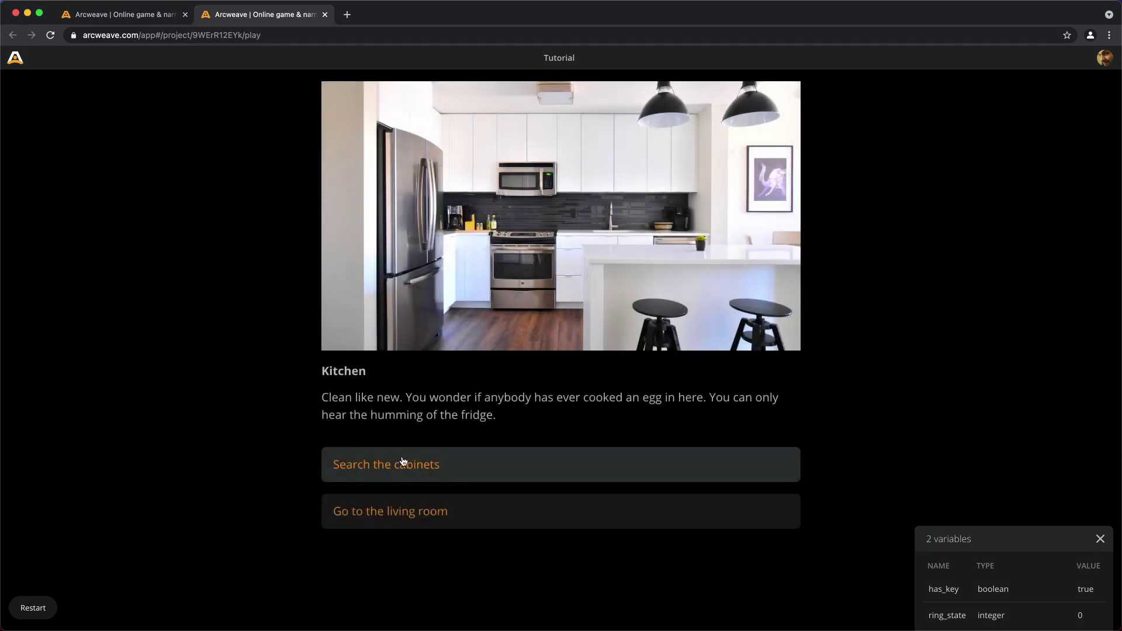
click(402, 462)
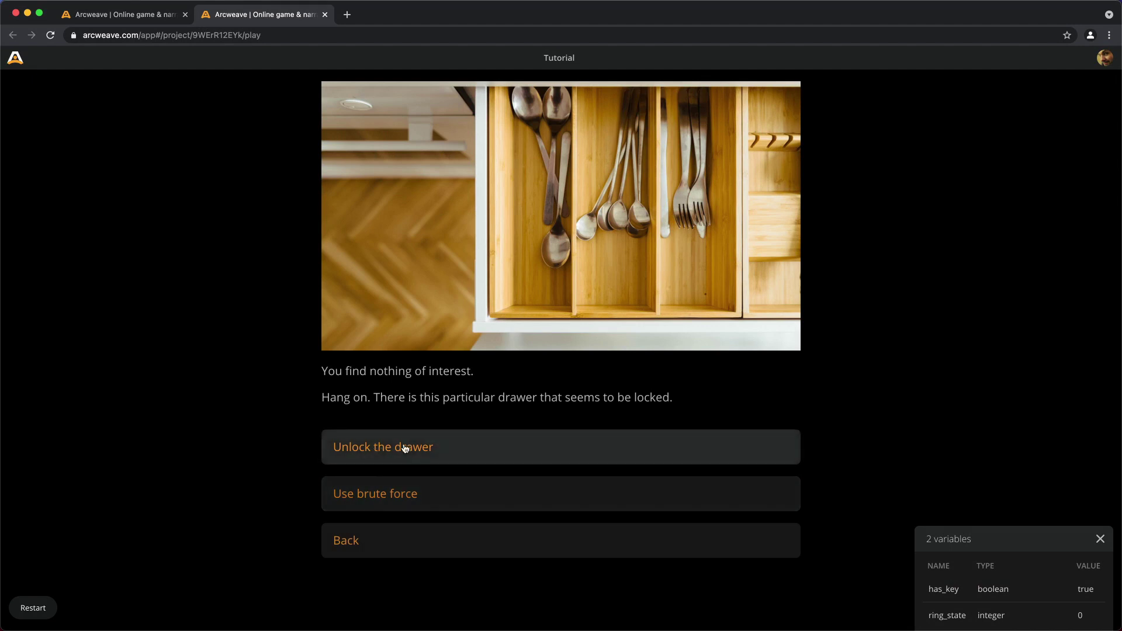
click(367, 447)
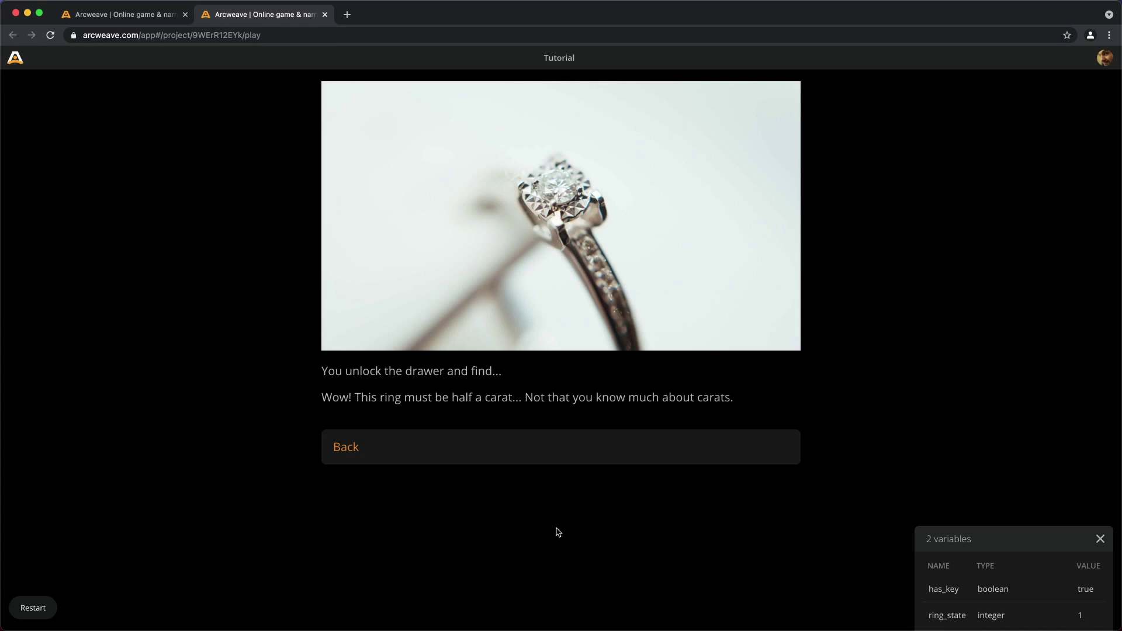
click(408, 450)
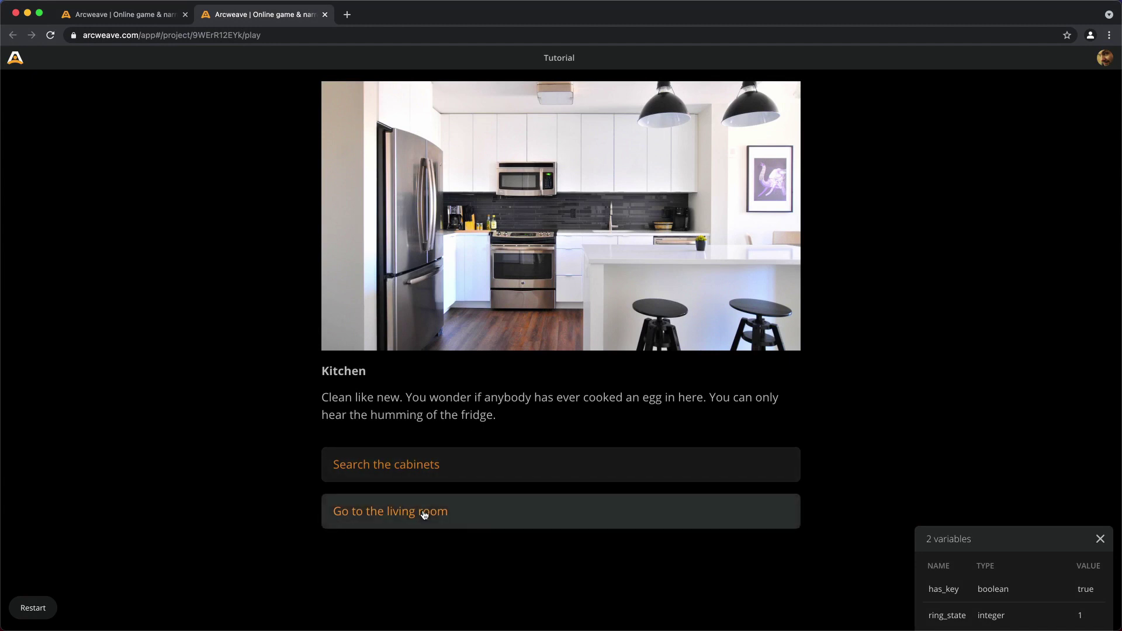
Give Horace the ring in the living room, recheck the kitchen cabinets, and return to the board editor
click(425, 514)
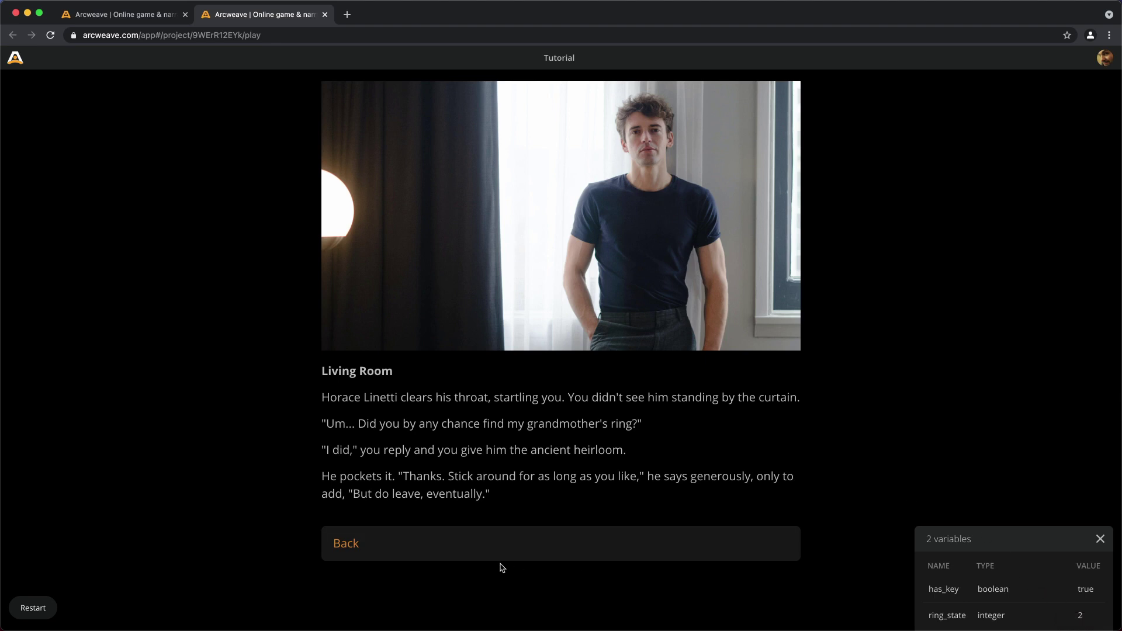
click(465, 549)
click(403, 454)
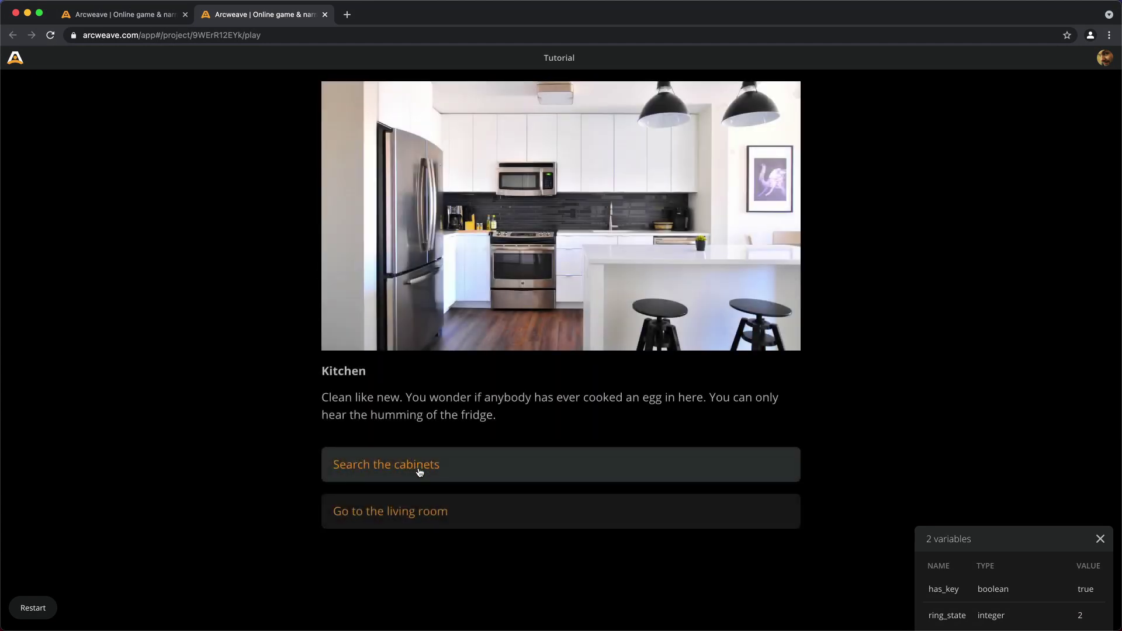
click(420, 472)
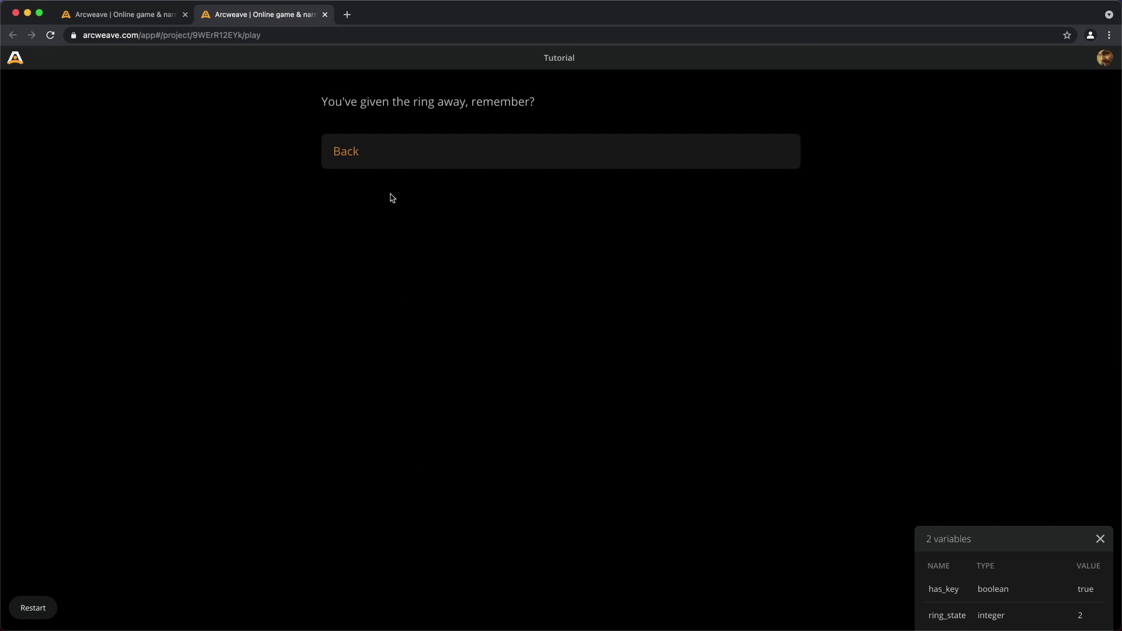
click(389, 150)
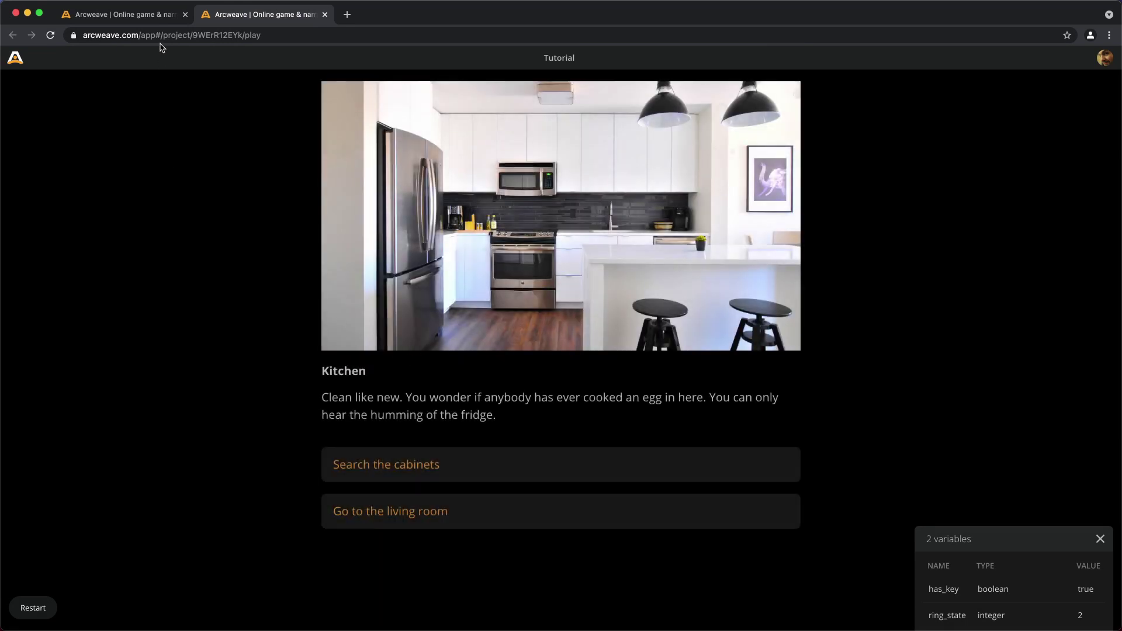
click(151, 21)
scroll(505, 171, down, 1)
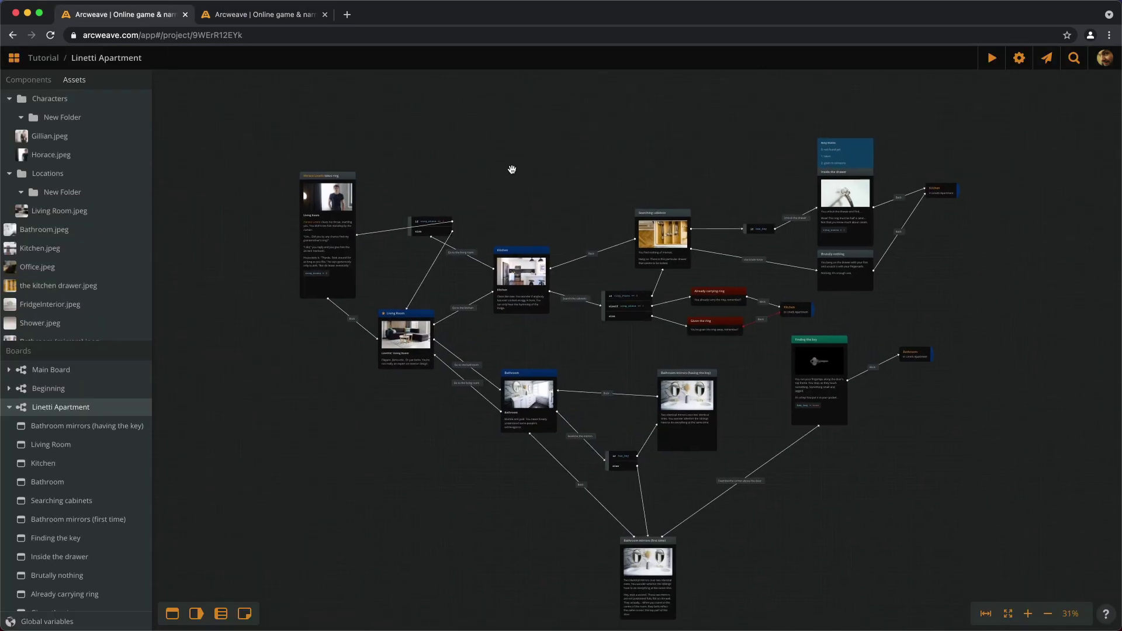